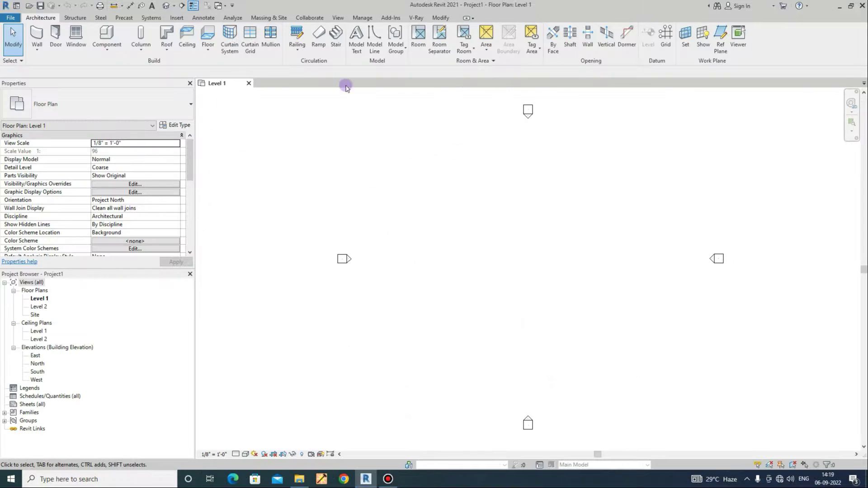
# Step: Review the project units, including the feet-and-inches length format, and accept them
pyautogui.press('u')
pyautogui.press('n')
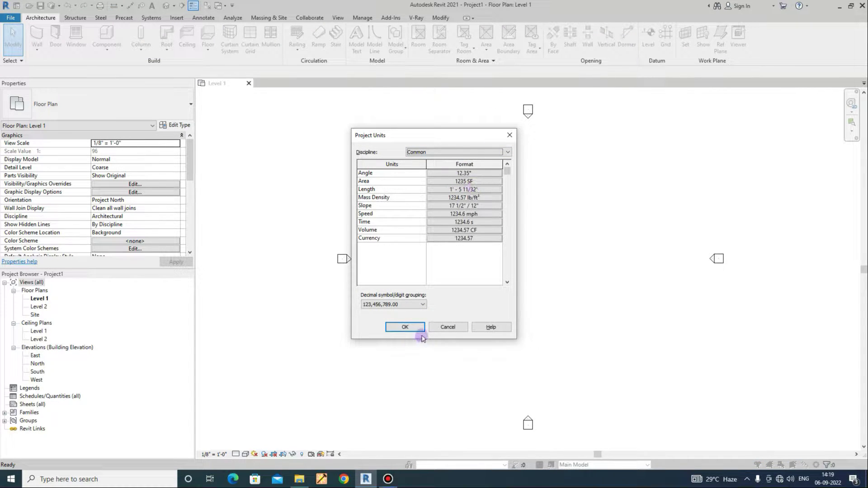
pyautogui.click(409, 327)
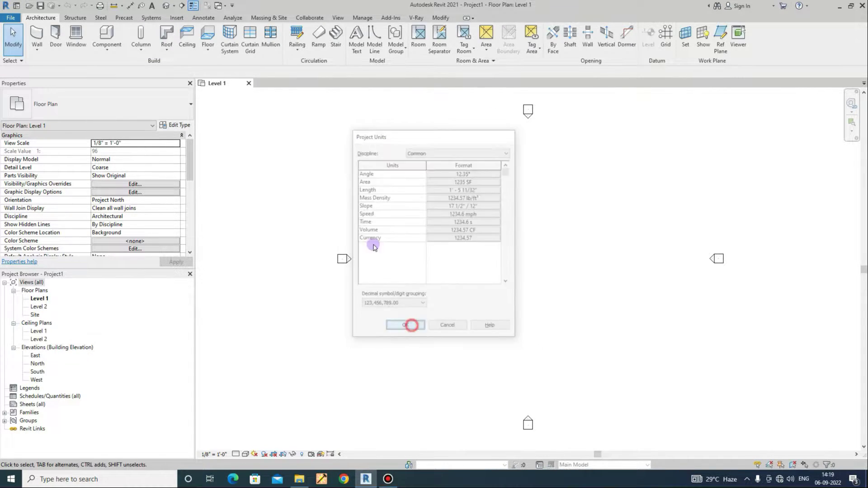
# Step: Start an architectural floor and duplicate the Generic - 12" type as Generic - 6"
pyautogui.click(210, 36)
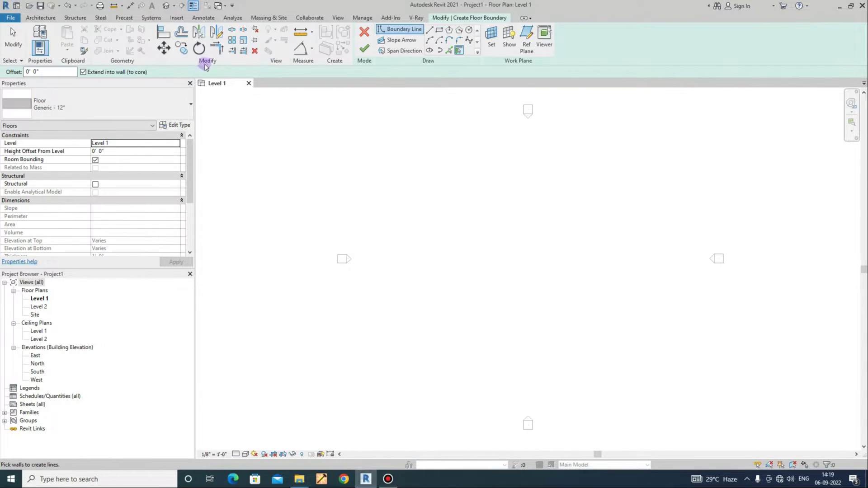
pyautogui.click(107, 108)
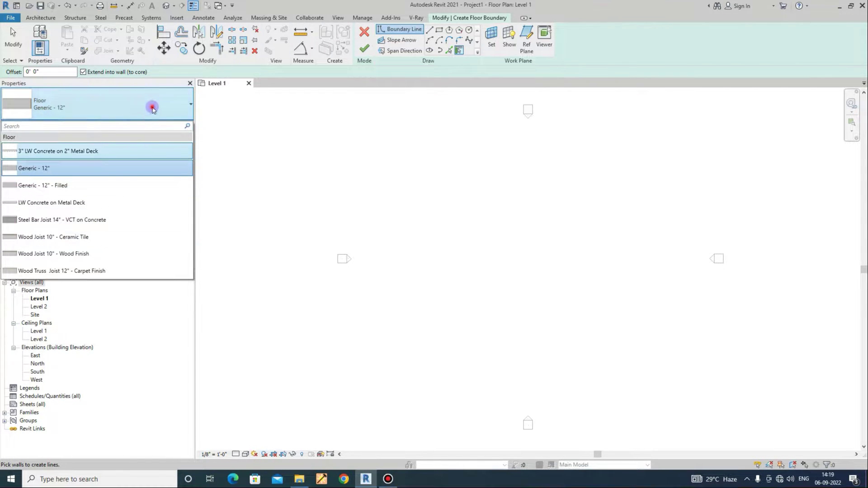
pyautogui.click(156, 107)
pyautogui.click(179, 125)
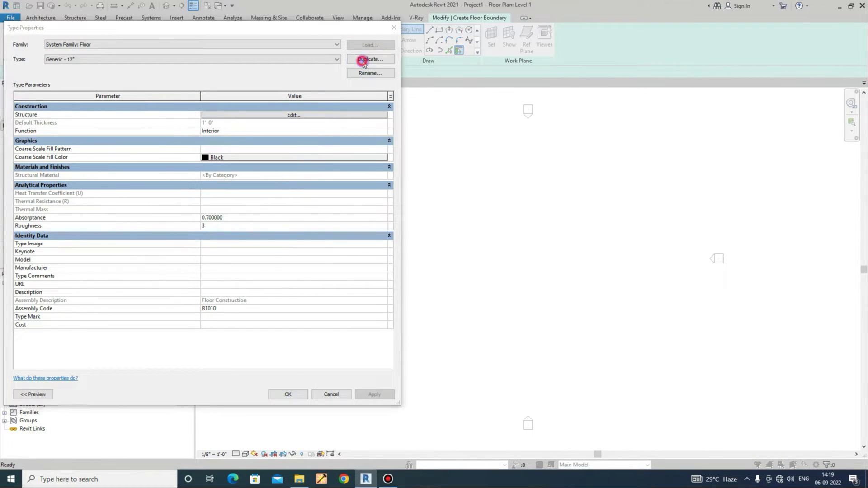
pyautogui.click(367, 59)
pyautogui.click(198, 210)
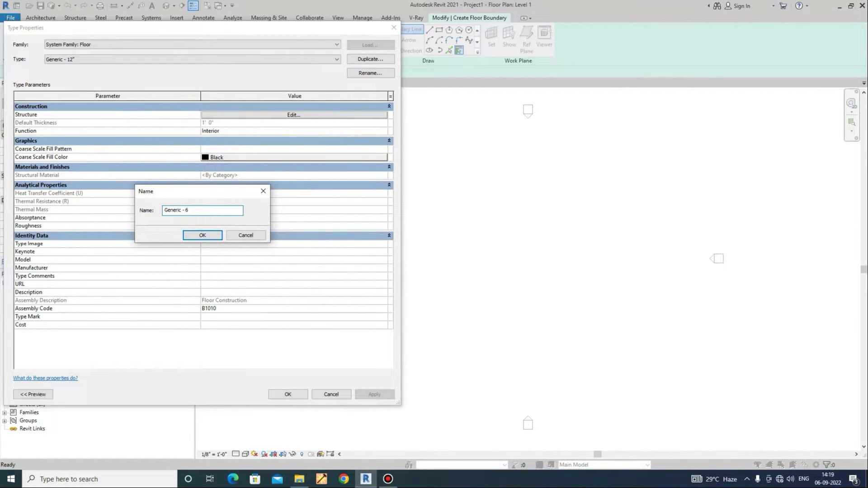
pyautogui.click(212, 236)
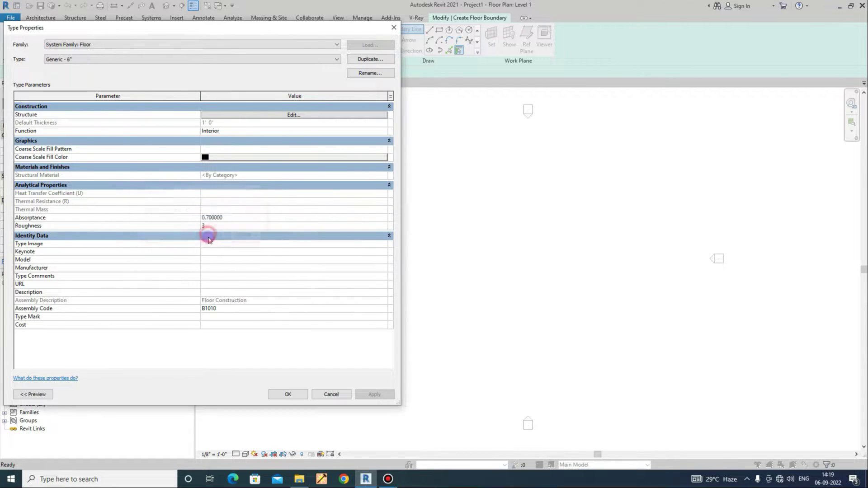
# Step: Set the new floor type's structure layer thickness to 6" and use the Generic - 6" type for the floor
pyautogui.click(285, 115)
pyautogui.click(204, 115)
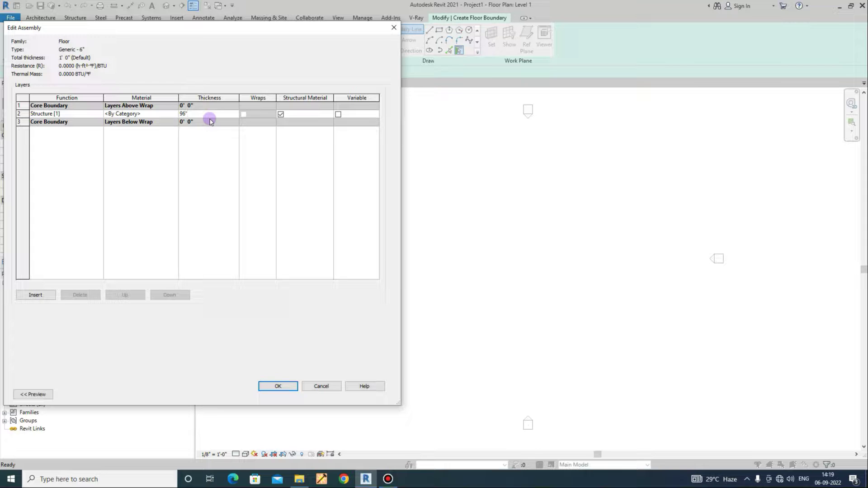
pyautogui.press('Tab')
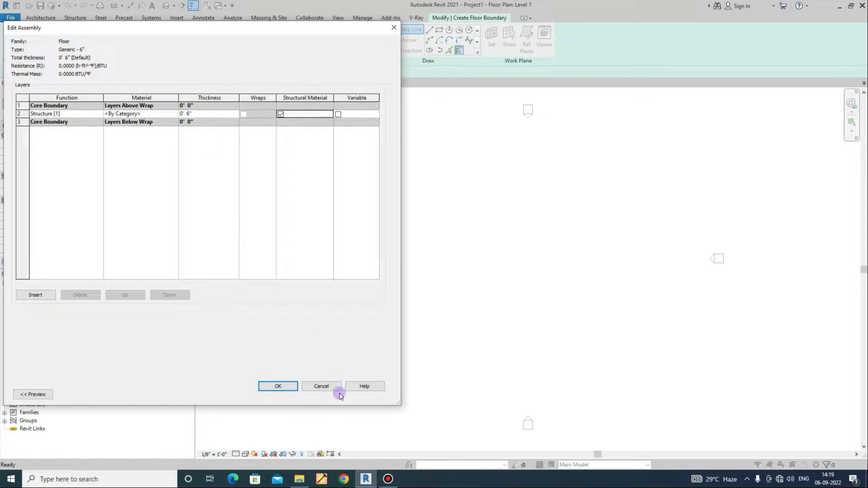
pyautogui.click(271, 387)
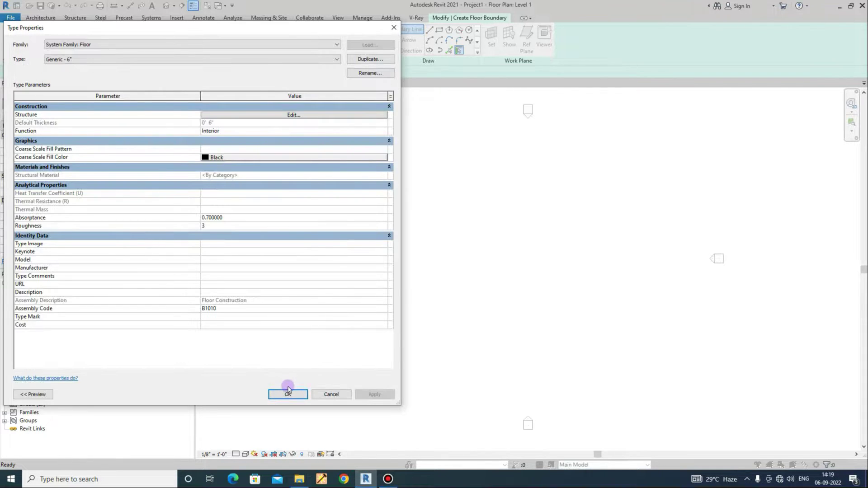
pyautogui.click(285, 393)
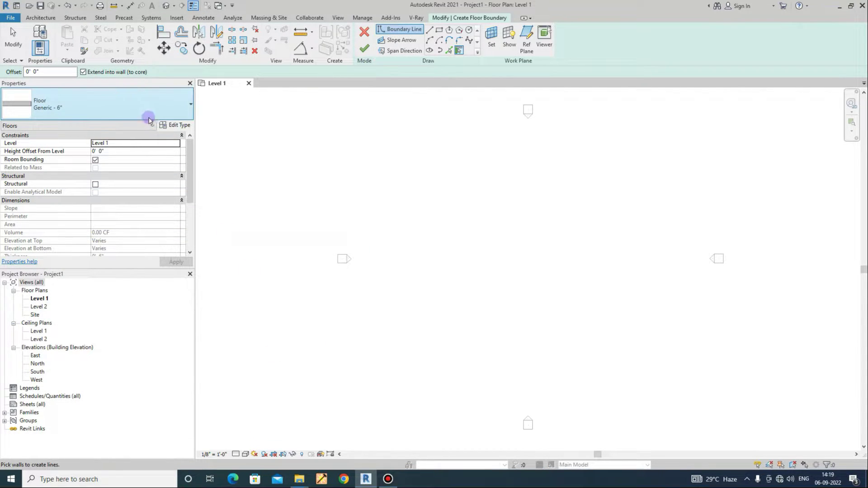
pyautogui.click(144, 116)
pyautogui.click(56, 169)
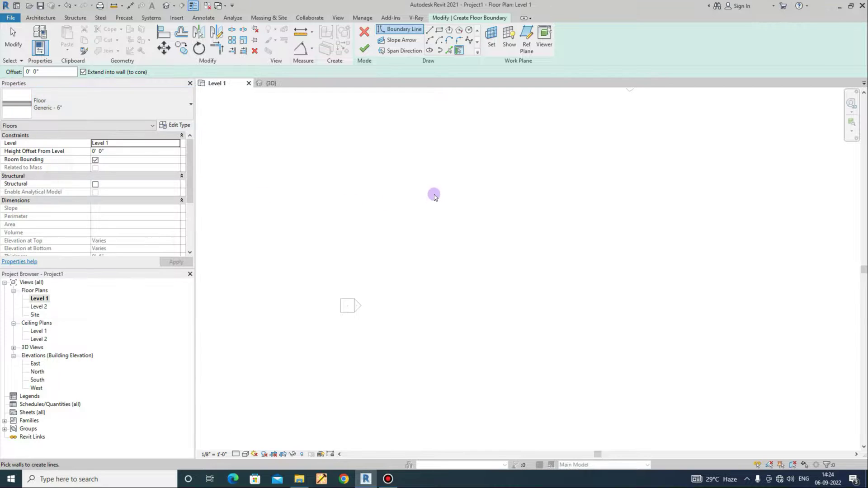
# Step: Sketch a rectangular floor boundary about 15' wide by 14'-6" high on Level 1
pyautogui.click(439, 29)
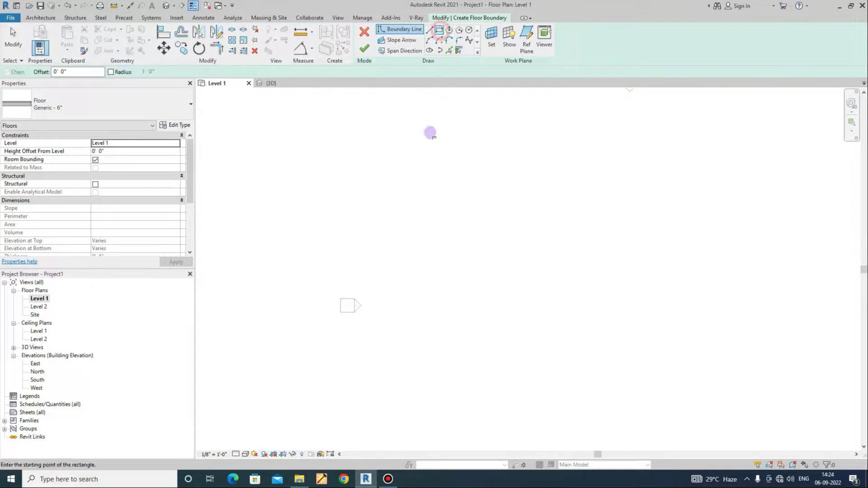
pyautogui.click(405, 210)
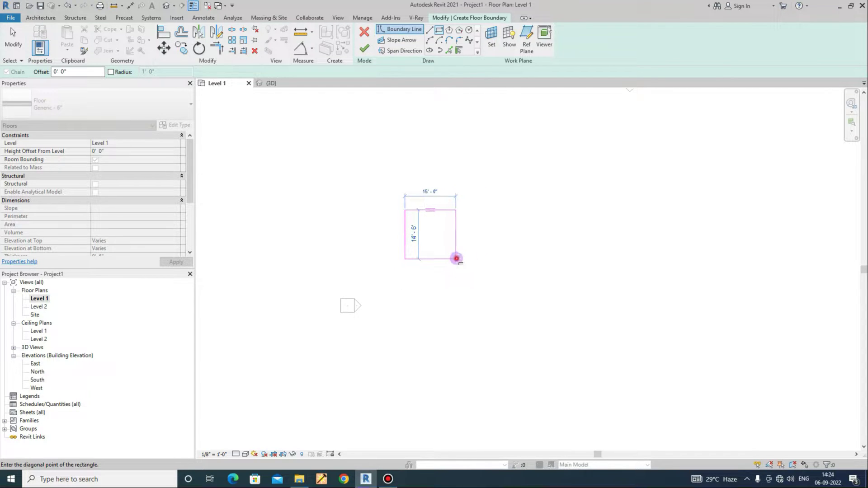
pyautogui.click(456, 259)
pyautogui.scroll(3, 456, 260)
pyautogui.press('Escape')
# Step: Set the floor boundary's width to 20' and its height to 14', and finish the floor
pyautogui.click(434, 298)
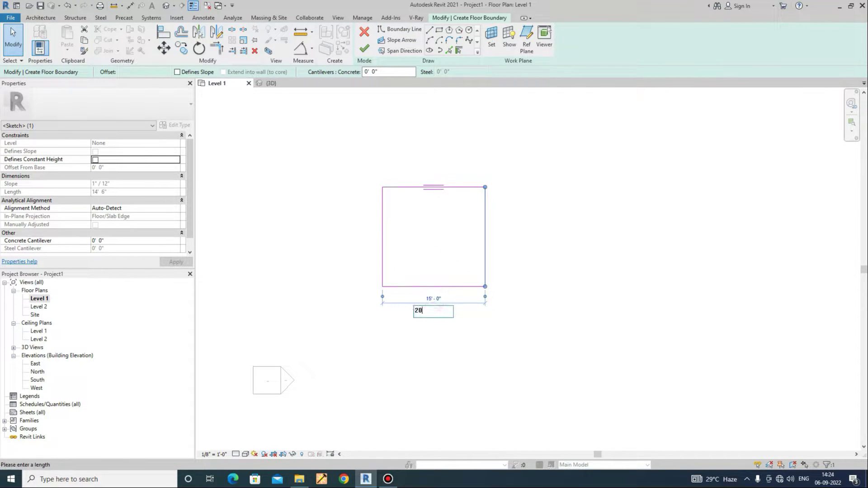
pyautogui.write('20')
pyautogui.press('Return')
pyautogui.click(459, 286)
pyautogui.click(358, 235)
pyautogui.write('14')
pyautogui.press('Return')
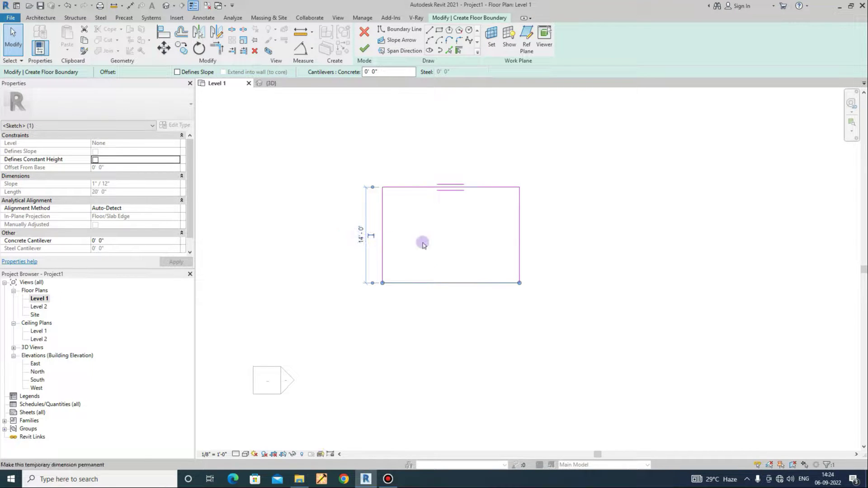
pyautogui.click(365, 49)
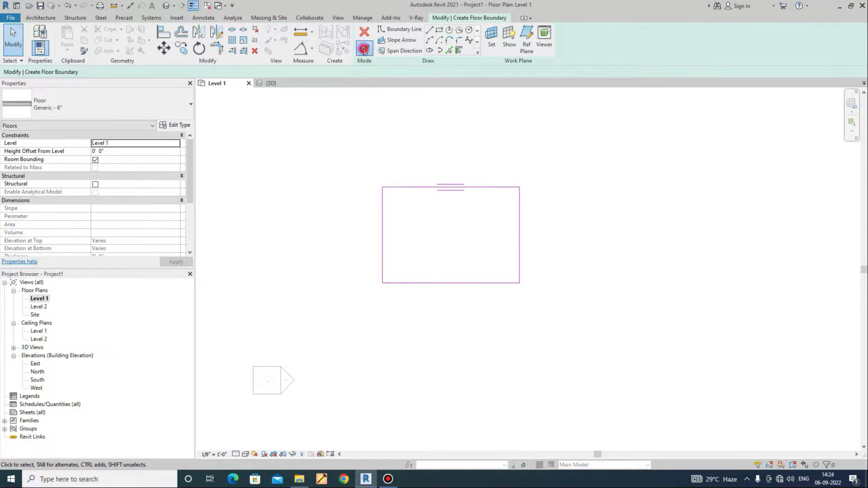
# Step: Open the default 3D view and examine the floor's thickness at one corner
pyautogui.click(168, 6)
pyautogui.scroll(5, 456, 194)
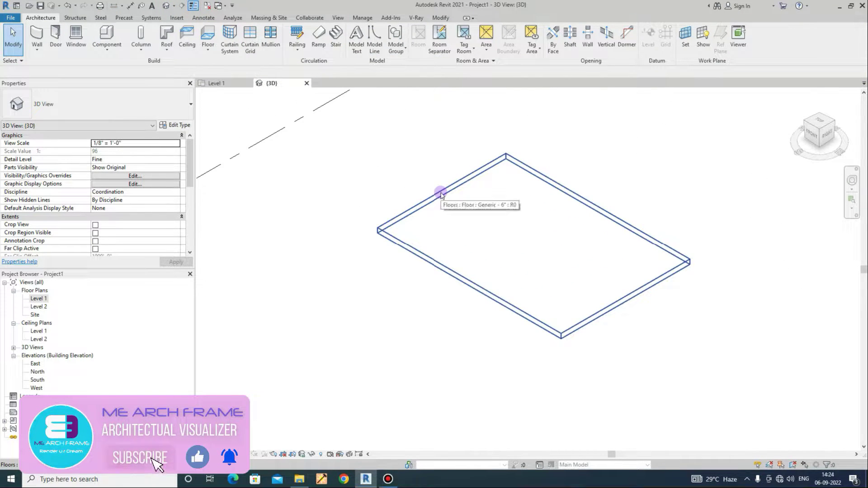
pyautogui.scroll(2, 465, 229)
pyautogui.scroll(2, 334, 230)
pyautogui.scroll(2, 349, 237)
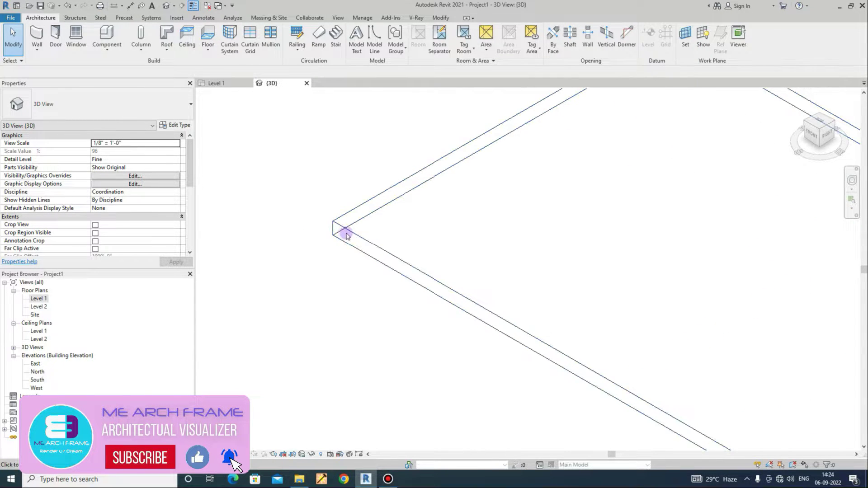
pyautogui.scroll(1, 339, 234)
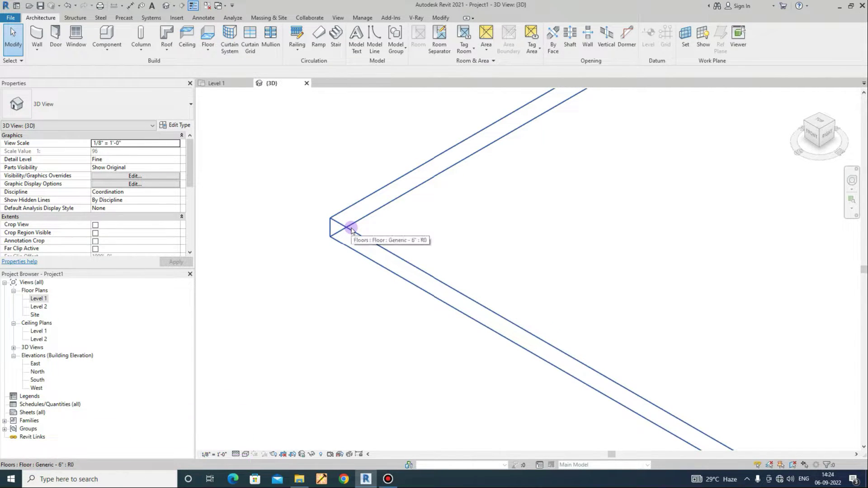
pyautogui.scroll(-2, 352, 229)
# Step: Open the layer assembly of the selected floor's type and insert a new structure layer above the existing one
pyautogui.click(363, 245)
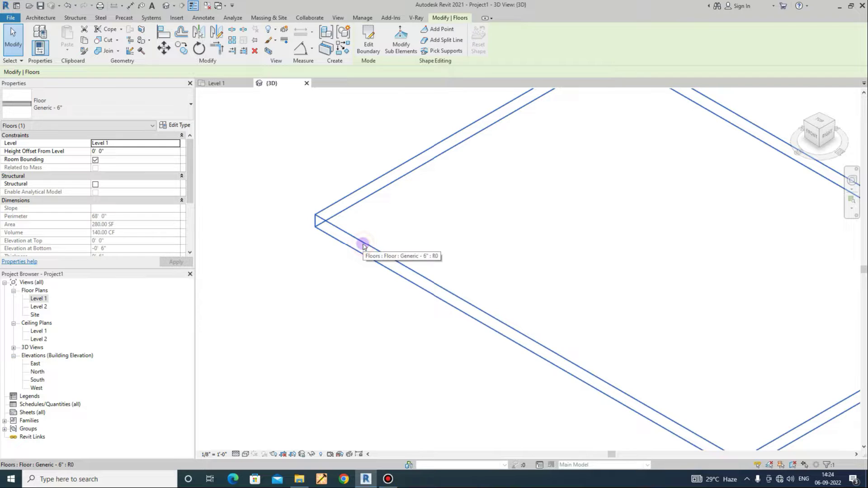
pyautogui.click(174, 124)
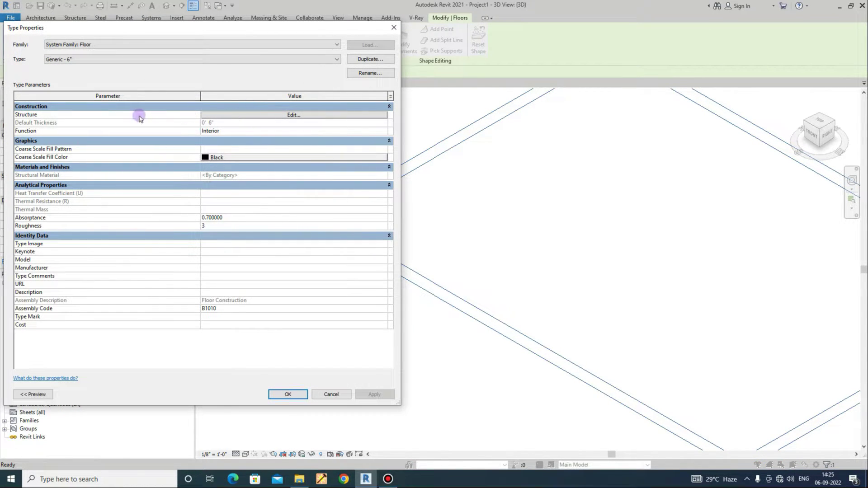
pyautogui.click(222, 115)
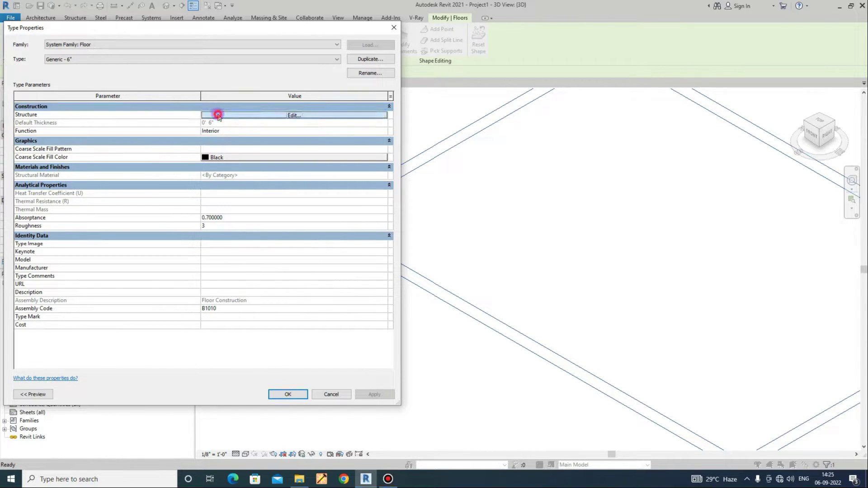
pyautogui.click(19, 114)
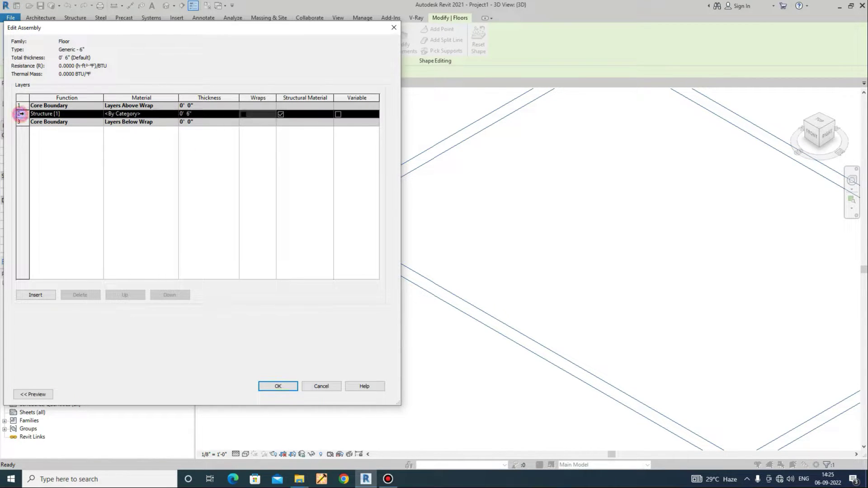
pyautogui.click(39, 297)
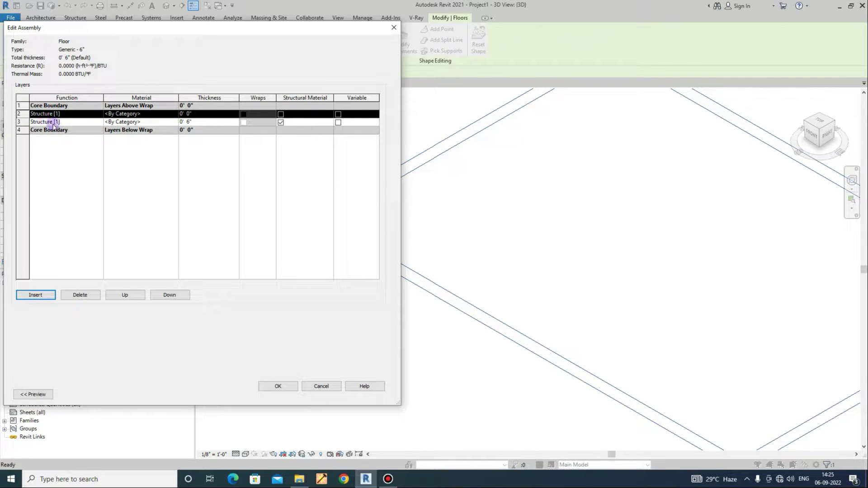
# Step: Set the original structure layer to 5" and the new upper layer to 1", and apply the floor type changes
pyautogui.click(200, 122)
pyautogui.doubleClick(201, 122)
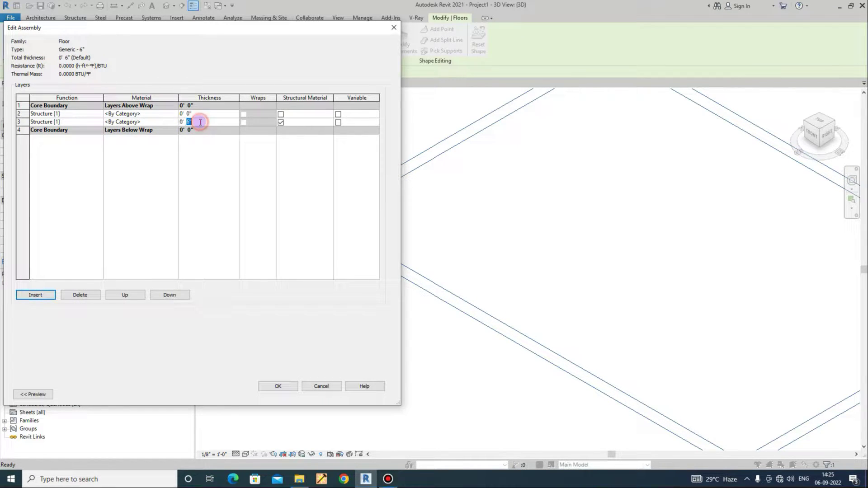
pyautogui.press('Tab')
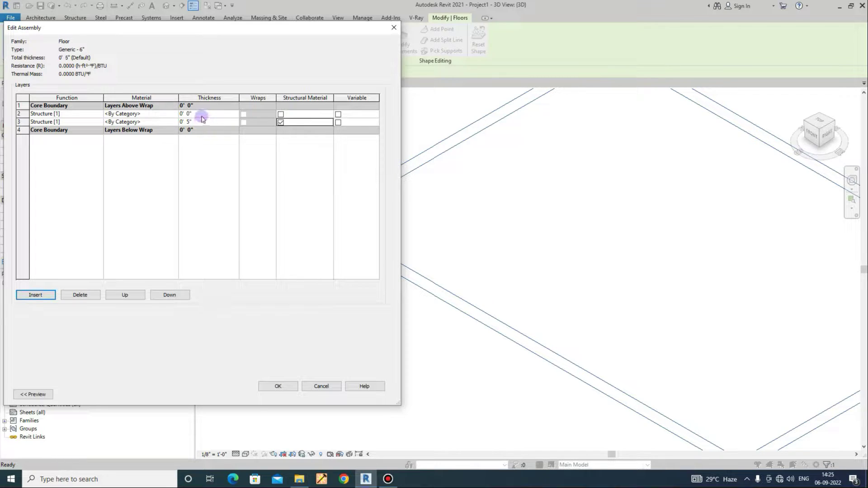
pyautogui.click(202, 116)
pyautogui.press('Tab')
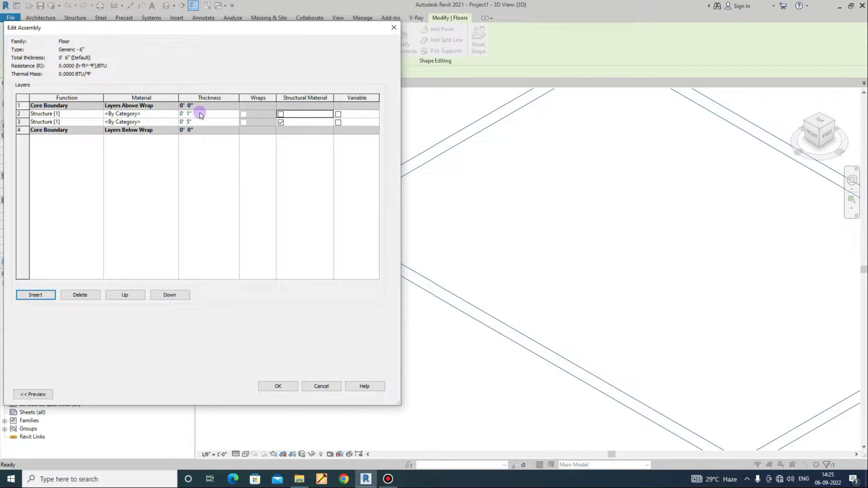
pyautogui.click(281, 384)
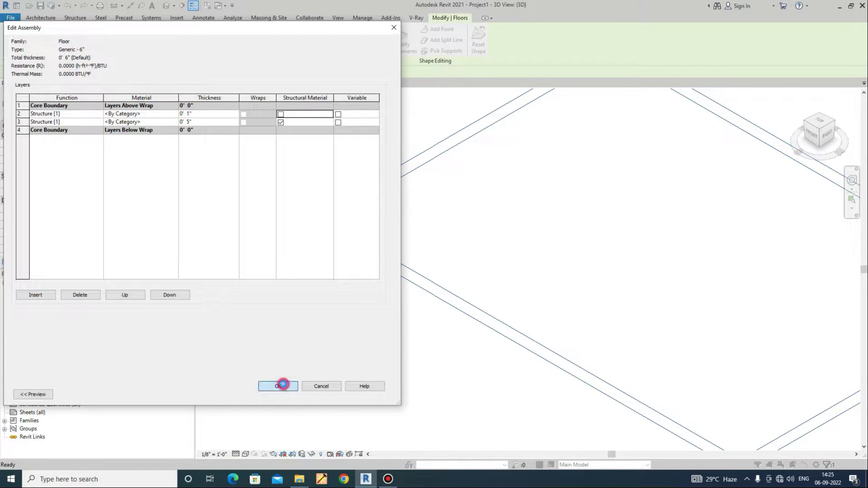
pyautogui.click(284, 393)
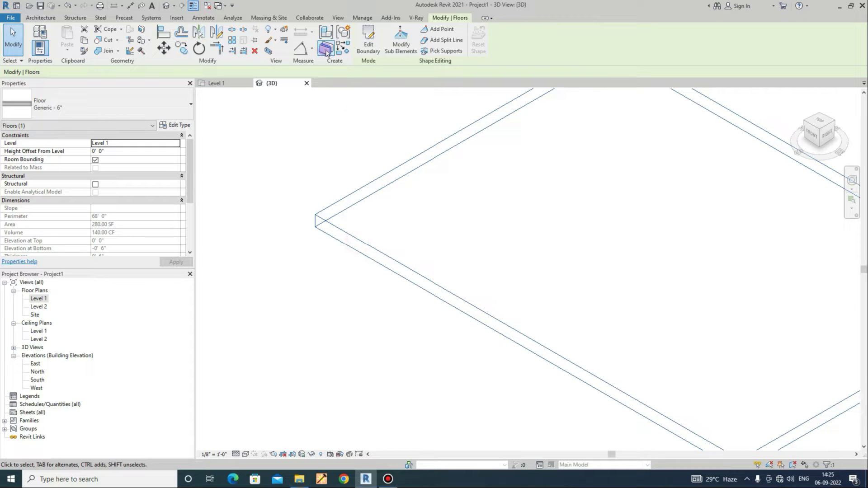
# Step: Create parts from the selected floor's layers
pyautogui.click(326, 48)
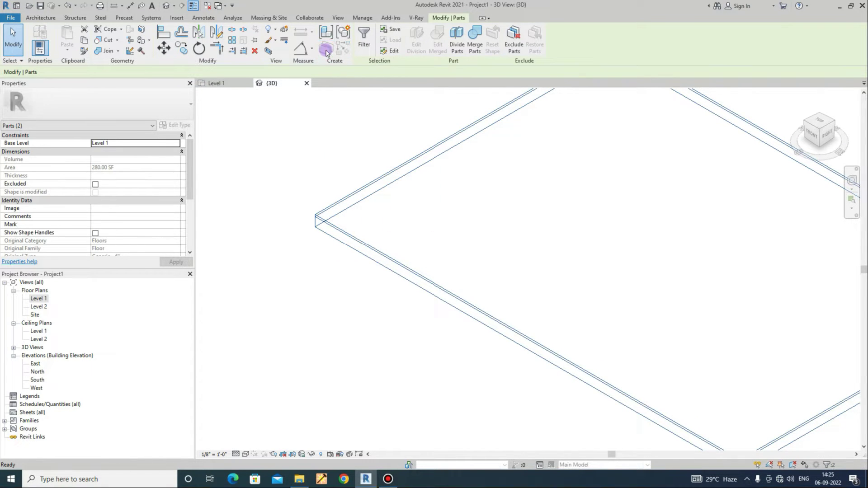
pyautogui.scroll(3, 302, 207)
pyautogui.scroll(2, 310, 241)
# Step: Select the 1" top part, start dividing it, and begin its division sketch in the Level 1 floor plan
pyautogui.click(361, 205)
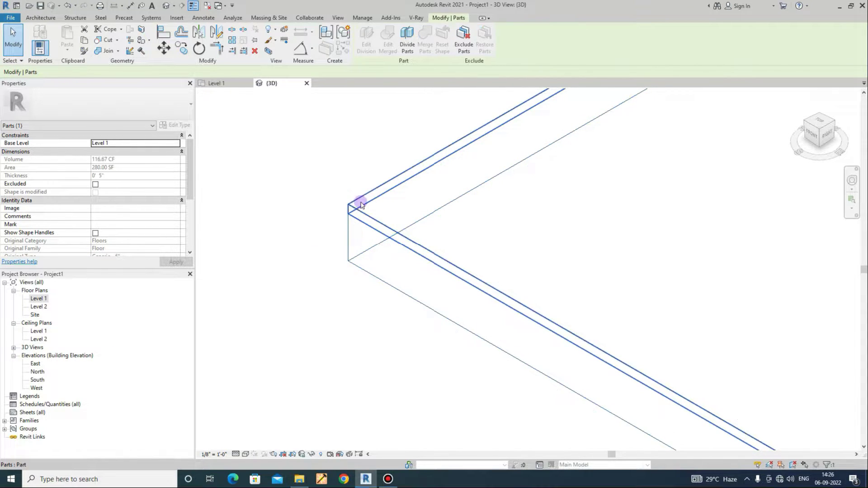
pyautogui.click(359, 199)
pyautogui.scroll(-3, 354, 228)
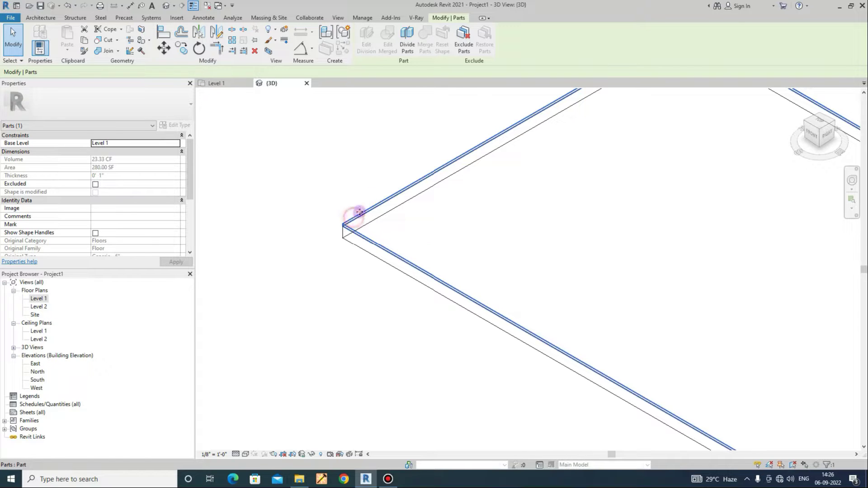
pyautogui.click(410, 43)
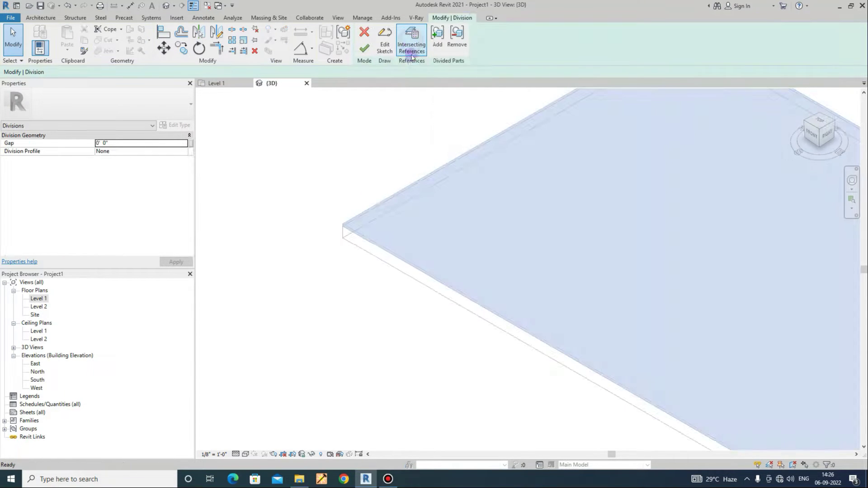
pyautogui.click(385, 44)
pyautogui.scroll(-5, 270, 286)
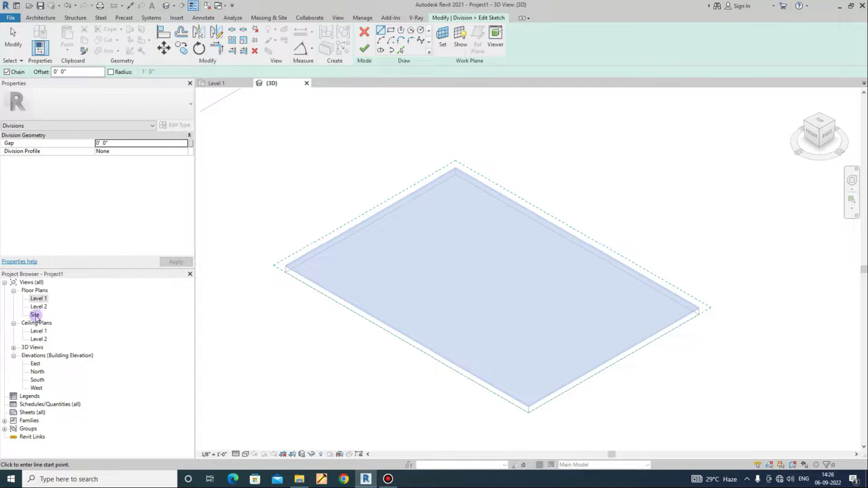
pyautogui.doubleClick(39, 298)
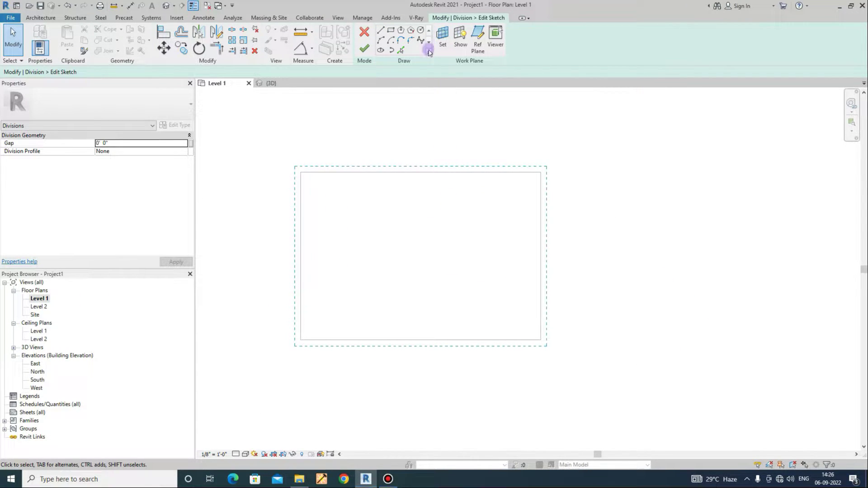
# Step: Sketch a six-sided inscribed polygon with a radius of about 1'-3" near the floor's lower left corner
pyautogui.click(401, 32)
pyautogui.scroll(1, 332, 304)
pyautogui.click(330, 300)
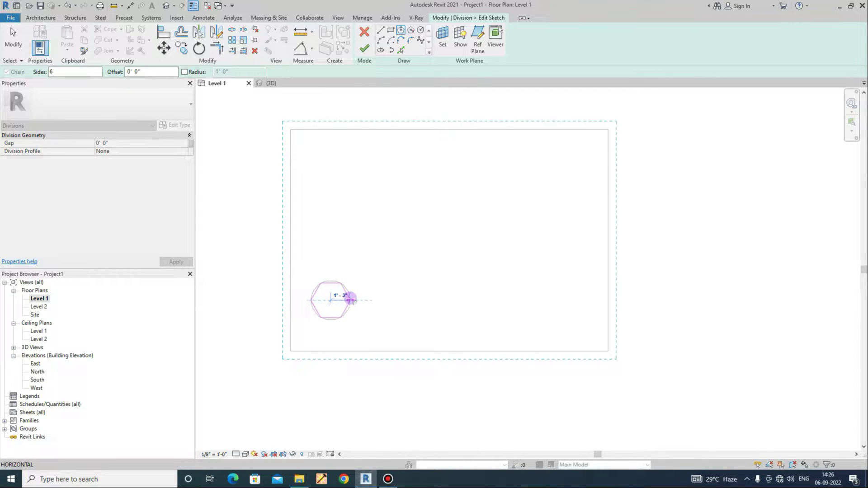
pyautogui.click(350, 300)
pyautogui.scroll(2, 339, 310)
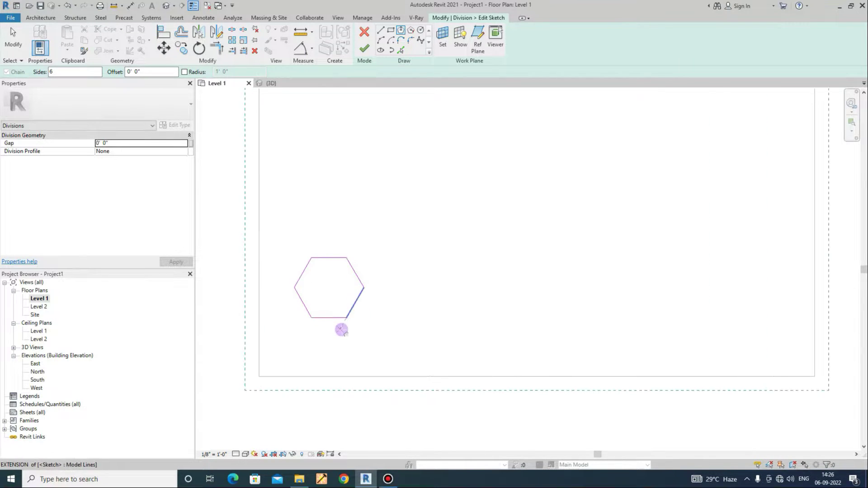
pyautogui.press('Escape')
pyautogui.press('Escape')
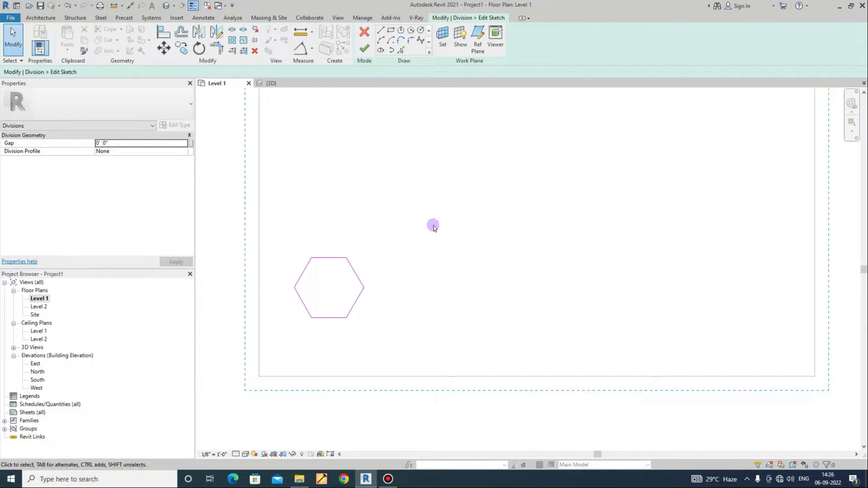
# Step: Try to copy four of the hexagon's sides horizontally by 1'-3"
pyautogui.moveTo(445, 221)
pyautogui.mouseDown()
pyautogui.moveTo(339, 345)
pyautogui.moveTo(321, 350)
pyautogui.mouseUp()
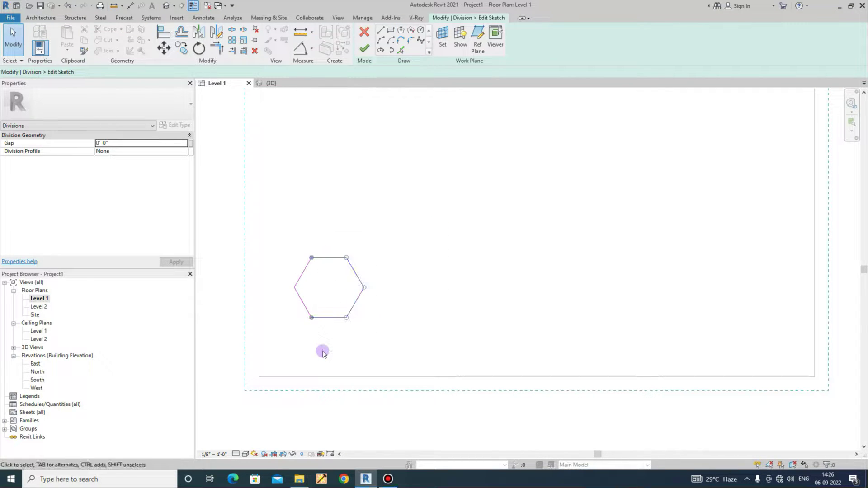
pyautogui.click(181, 48)
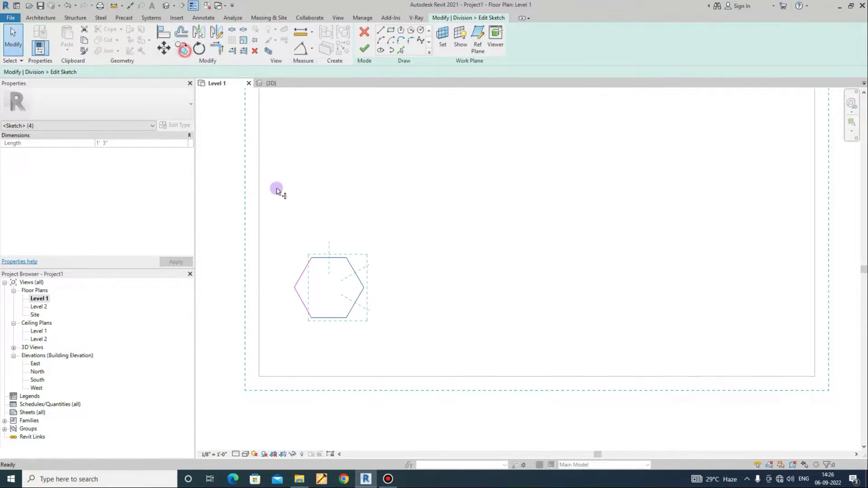
pyautogui.click(310, 318)
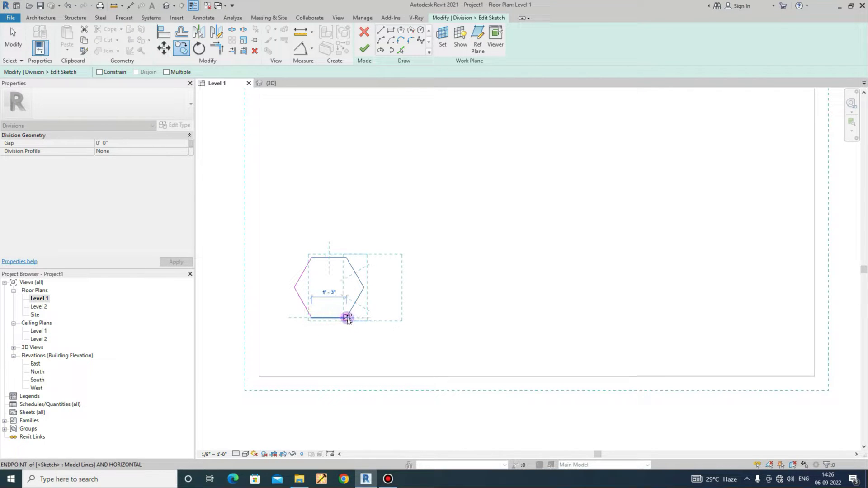
pyautogui.click(347, 319)
pyautogui.moveTo(452, 351); pyautogui.dragTo(379, 228)
pyautogui.press('Delete')
# Step: Copy the whole hexagon from its left vertex to its lower right vertex to form an adjoining hexagon
pyautogui.moveTo(409, 339); pyautogui.dragTo(309, 254)
pyautogui.moveTo(291, 245); pyautogui.dragTo(292, 245)
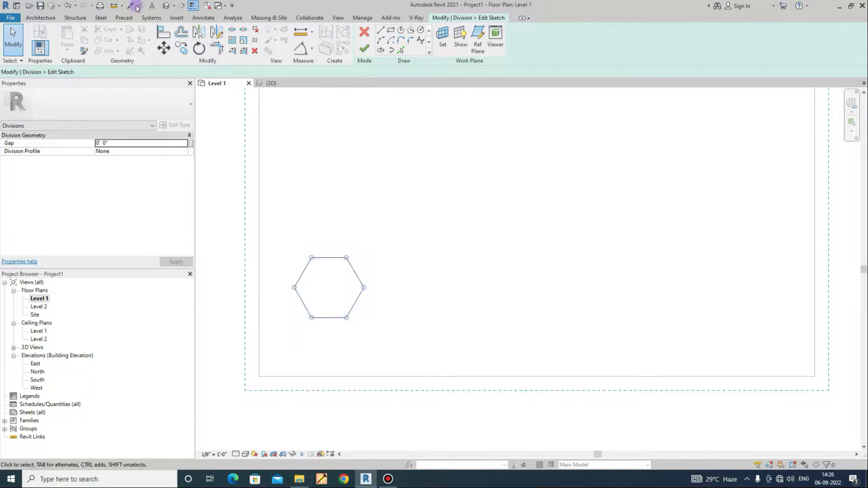
pyautogui.click(182, 48)
pyautogui.click(294, 287)
pyautogui.click(347, 318)
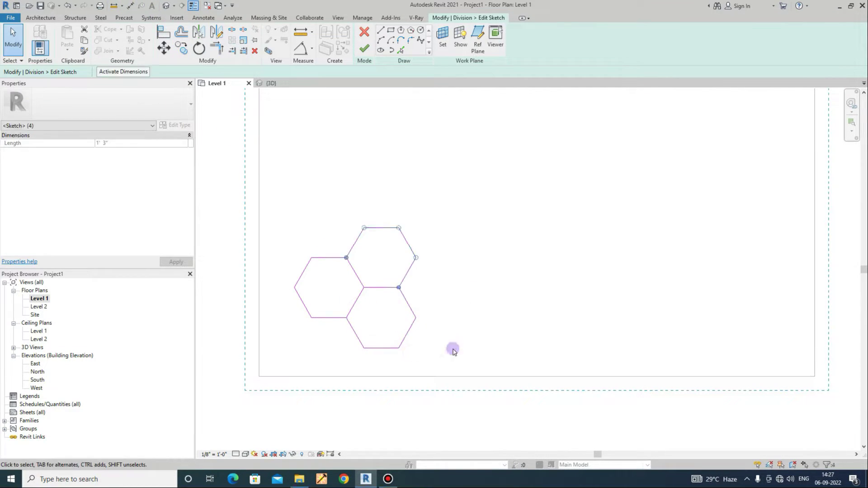
# Step: Sketch a horizontal line across the floor and rectangular borders for the pattern inside the floor's outline
pyautogui.click(380, 30)
pyautogui.click(270, 261)
pyautogui.click(654, 262)
pyautogui.click(391, 31)
pyautogui.click(259, 96)
pyautogui.click(625, 352)
pyautogui.click(296, 133)
pyautogui.click(588, 315)
# Step: Move and copy the hexagon lines inside the borders to extend the honeycomb pattern, deleting surplus lines
pyautogui.moveTo(275, 247)
pyautogui.mouseDown()
pyautogui.moveTo(405, 340)
pyautogui.moveTo(341, 294)
pyautogui.moveTo(312, 246)
pyautogui.mouseUp()
pyautogui.click(164, 48)
pyautogui.click(339, 293)
pyautogui.click(442, 224)
pyautogui.scroll(3, 405, 226)
pyautogui.press('Delete')
pyautogui.click(217, 32)
pyautogui.click(182, 48)
pyautogui.click(216, 32)
pyautogui.click(182, 49)
pyautogui.click(322, 193)
pyautogui.click(270, 223)
# Step: Draw a vertical centre line in the inner rectangle and mirror selected hexagon lines to extend the pattern
pyautogui.click(381, 30)
pyautogui.scroll(2, 453, 320)
pyautogui.moveTo(467, 297)
pyautogui.mouseDown()
pyautogui.moveTo(438, 321)
pyautogui.moveTo(431, 313)
pyautogui.mouseUp()
pyautogui.scroll(1, 432, 309)
pyautogui.click(216, 32)
pyautogui.click(464, 294)
pyautogui.click(492, 251)
pyautogui.scroll(-1, 452, 298)
pyautogui.scroll(-2, 389, 379)
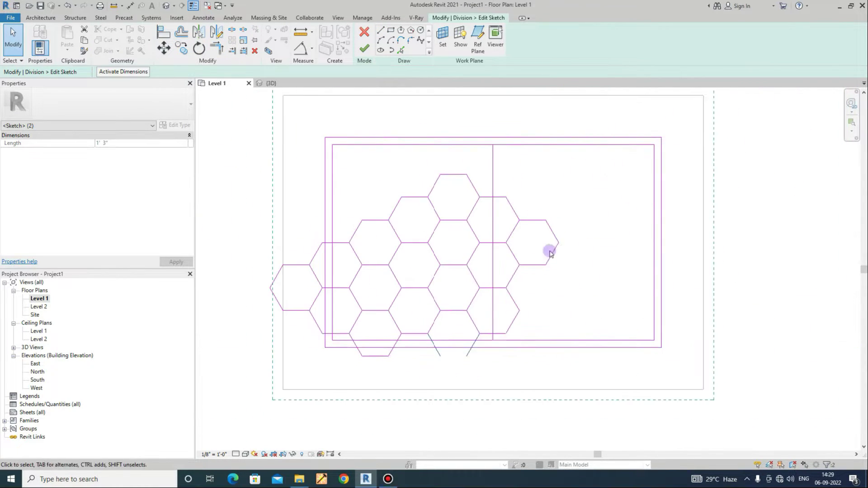
# Step: Delete the hexagon lines in the upper half and mirror the lower half about the rectangle's horizontal centre
pyautogui.moveTo(322, 138); pyautogui.dragTo(756, 257)
pyautogui.press('Delete')
pyautogui.click(381, 30)
pyautogui.click(581, 390)
pyautogui.moveTo(249, 230); pyautogui.dragTo(590, 440)
pyautogui.click(217, 31)
pyautogui.click(571, 260)
# Step: Copy the selected hexagon sides onto neighbouring vertices to fill the pattern around the vertical centre line
pyautogui.click(182, 50)
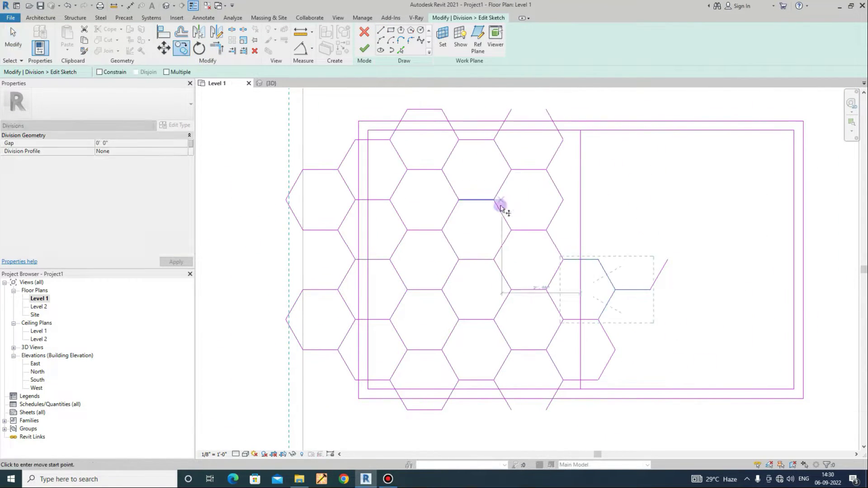
pyautogui.click(563, 260)
pyautogui.click(563, 199)
pyautogui.click(181, 48)
pyautogui.click(517, 223)
pyautogui.click(565, 275)
pyautogui.click(182, 49)
pyautogui.scroll(-5, 434, 177)
pyautogui.scroll(3, 389, 337)
pyautogui.click(552, 326)
# Step: Mirror the hexagon pattern about a drawn vertical axis to fill the other half of the inner rectangle
pyautogui.scroll(4, 659, 272)
pyautogui.press('d')
pyautogui.press('m')
pyautogui.click(531, 284)
pyautogui.click(531, 339)
# Step: Trim and extend the hexagon lines to the edges of the inner rectangle
pyautogui.scroll(-5, 320, 171)
pyautogui.scroll(5, 317, 171)
pyautogui.press('t')
pyautogui.press('r')
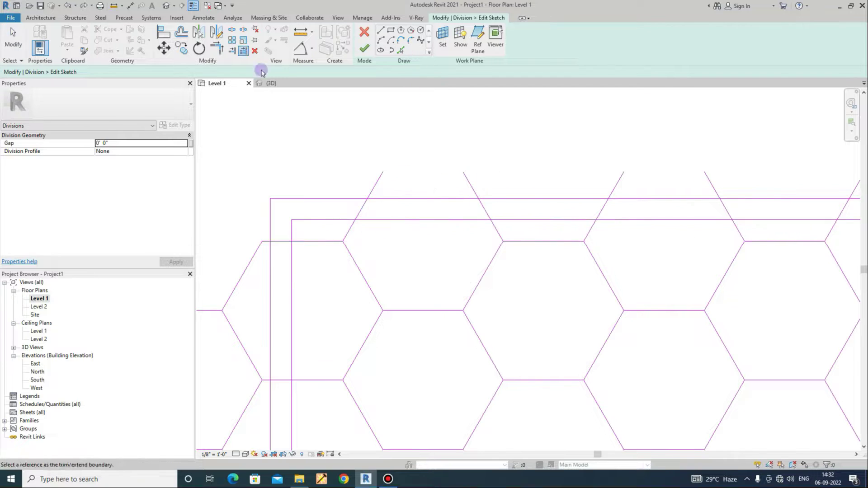
pyautogui.click(566, 219)
pyautogui.click(452, 271)
pyautogui.click(576, 267)
pyautogui.click(655, 350)
pyautogui.click(663, 368)
pyautogui.click(375, 365)
pyautogui.scroll(4, 432, 278)
pyautogui.press('Escape')
pyautogui.scroll(-6, 452, 277)
pyautogui.press('Escape')
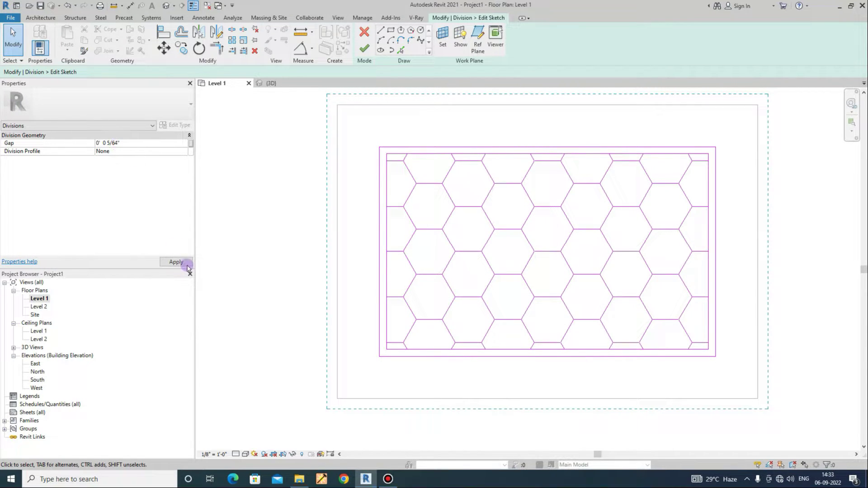
# Step: Complete the top layer's hexagon division with a 5/64" gap and set the plan's detail level to Fine
pyautogui.click(367, 55)
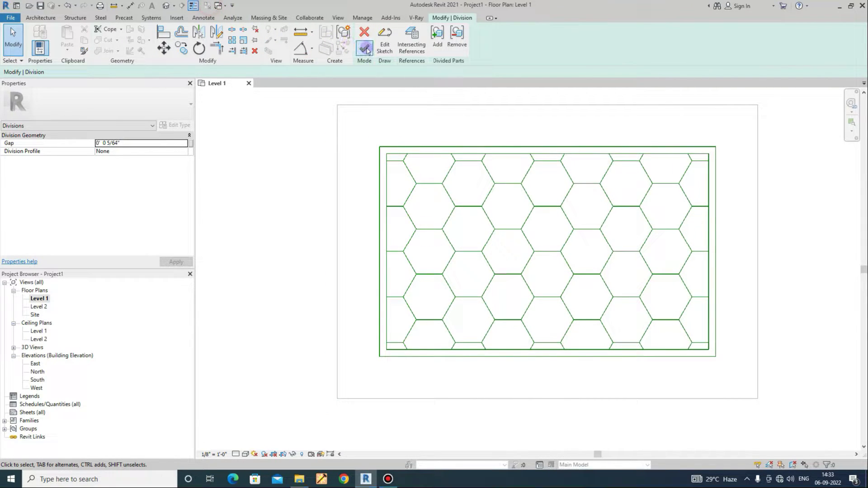
pyautogui.click(417, 233)
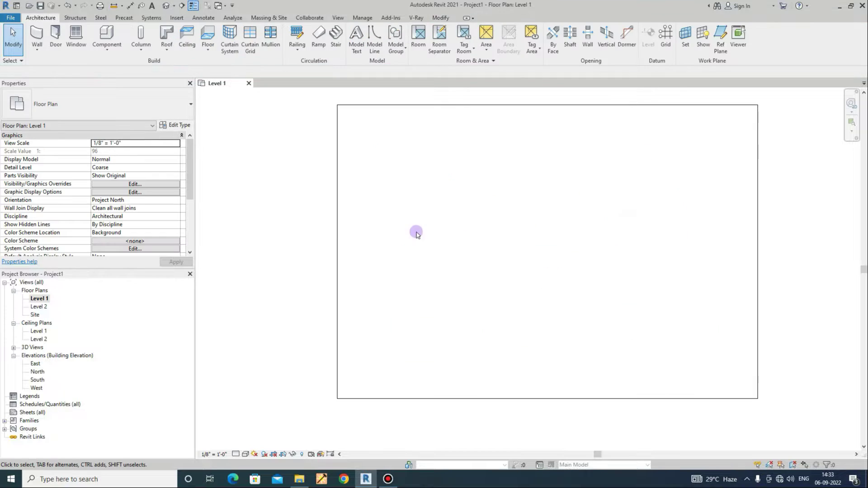
pyautogui.click(234, 455)
pyautogui.click(261, 446)
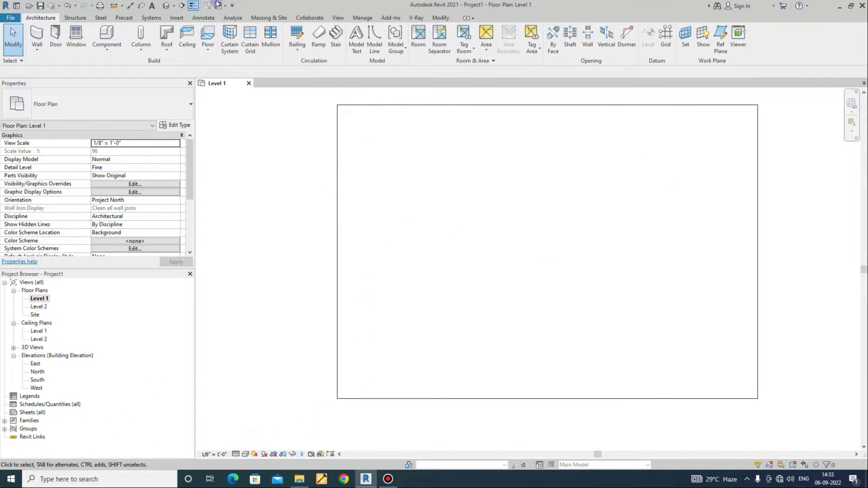
# Step: Open the default 3D view and change its visual style from wireframe to shaded surfaces
pyautogui.click(166, 9)
pyautogui.scroll(5, 403, 248)
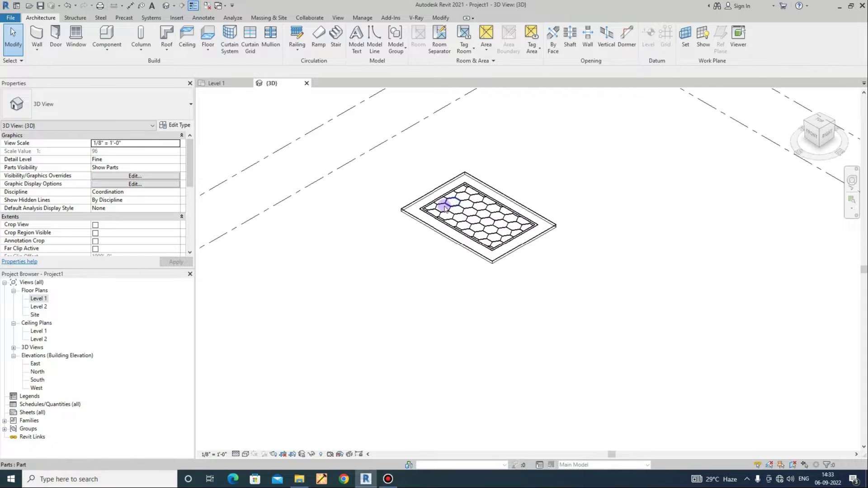
pyautogui.scroll(2, 343, 260)
pyautogui.click(354, 182)
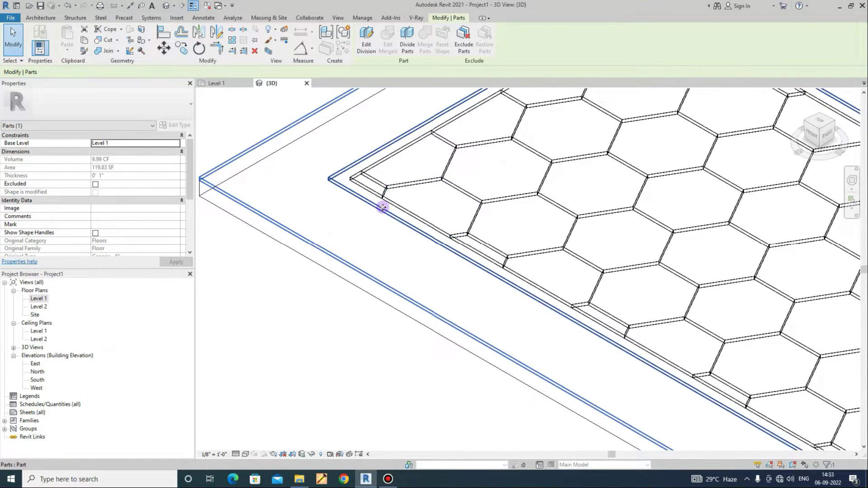
pyautogui.click(370, 187)
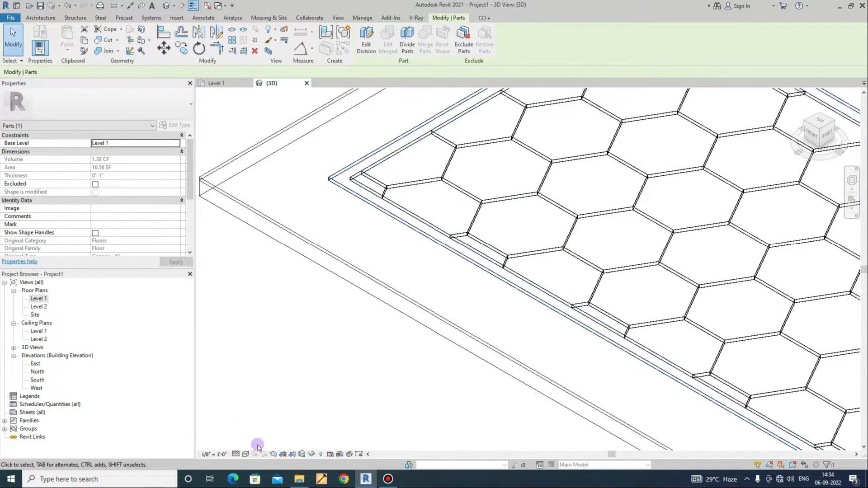
pyautogui.click(246, 455)
pyautogui.click(267, 430)
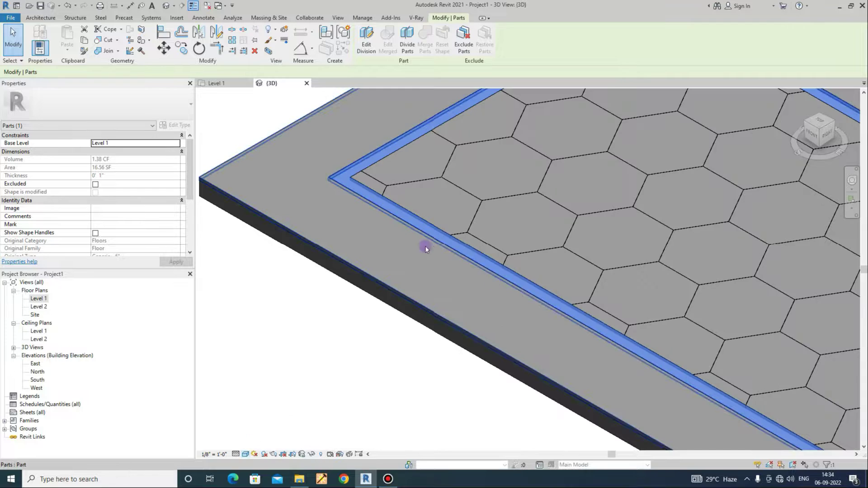
# Step: Examine the border part and the gaps between the hexagonal parts up close
pyautogui.press('Escape')
pyautogui.scroll(4, 367, 191)
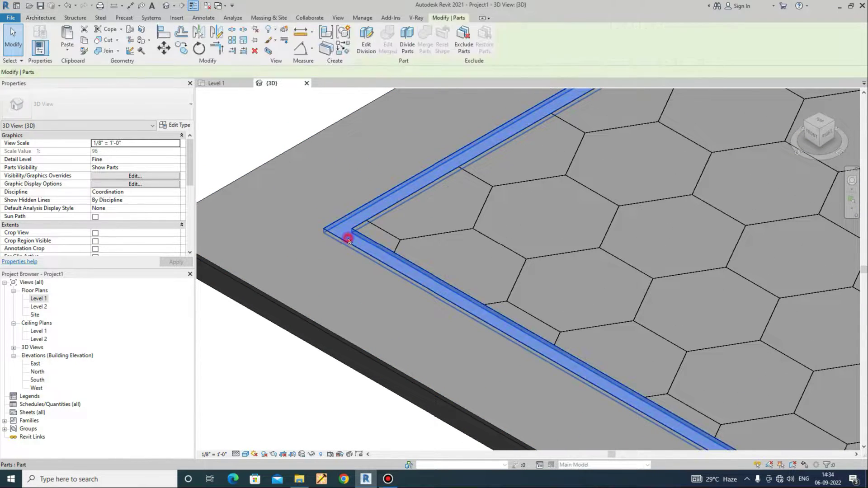
pyautogui.click(365, 249)
pyautogui.press('Escape')
pyautogui.scroll(-4, 429, 244)
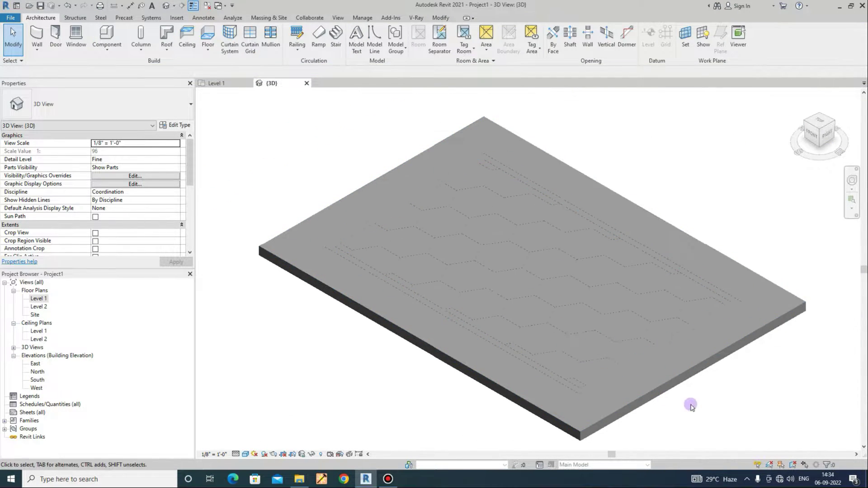
pyautogui.scroll(10, 554, 307)
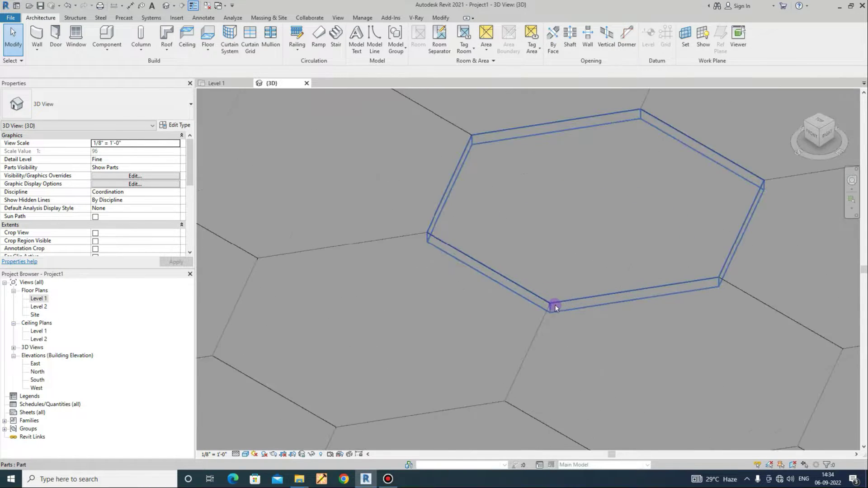
pyautogui.scroll(-3, 552, 306)
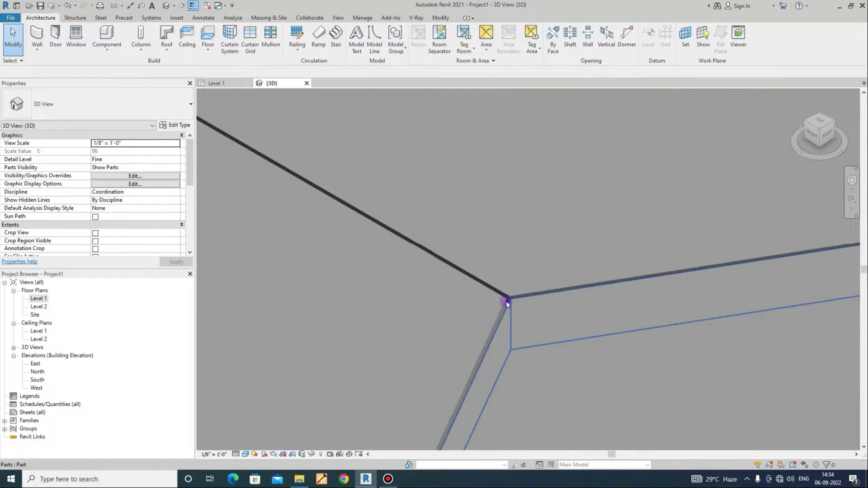
pyautogui.scroll(-5, 517, 294)
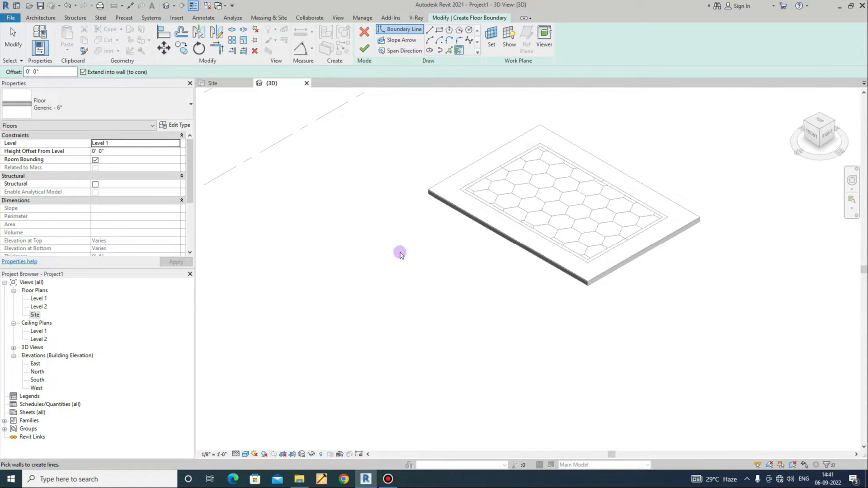
# Step: Create a second Generic - 6" floor from a 20'-0" by 11'-0" rectangle beside the divided floor
pyautogui.moveTo(400, 254); pyautogui.dragTo(483, 127, button='middle')
pyautogui.click(441, 32)
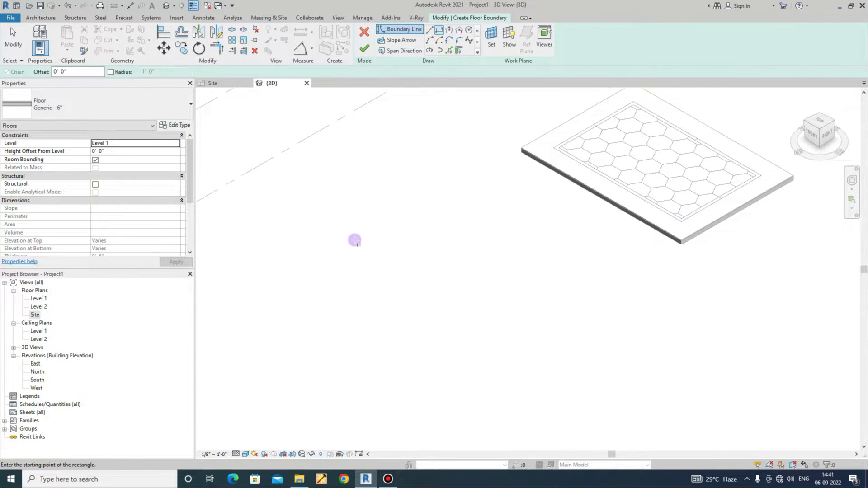
pyautogui.click(355, 240)
pyautogui.click(602, 282)
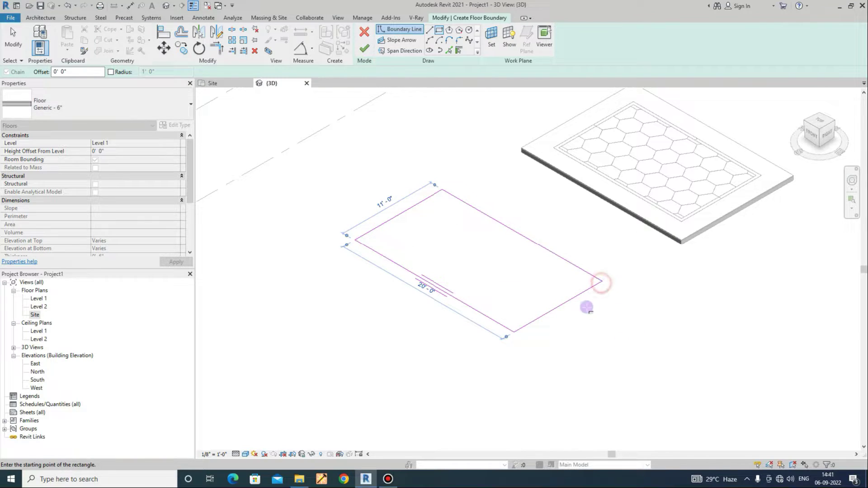
pyautogui.click(365, 48)
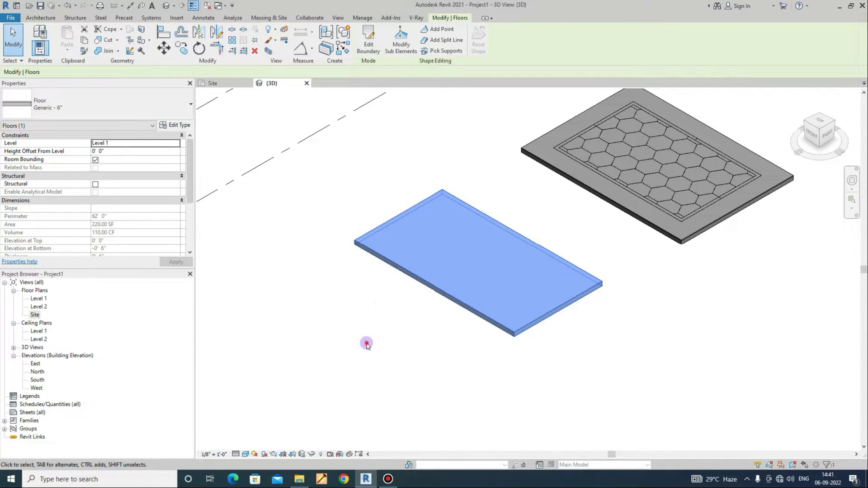
# Step: Switch the 3D view to wireframe and create parts from the new floor's layers
pyautogui.click(366, 345)
pyautogui.scroll(5, 386, 271)
pyautogui.click(391, 243)
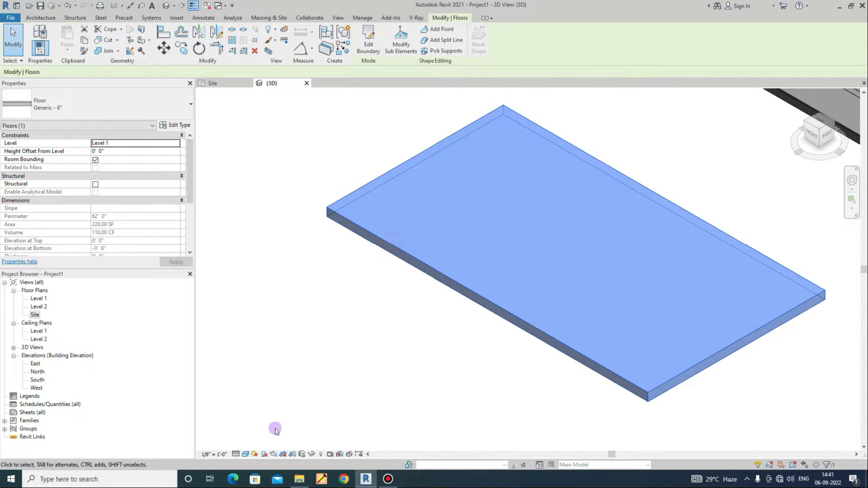
pyautogui.click(245, 454)
pyautogui.click(271, 404)
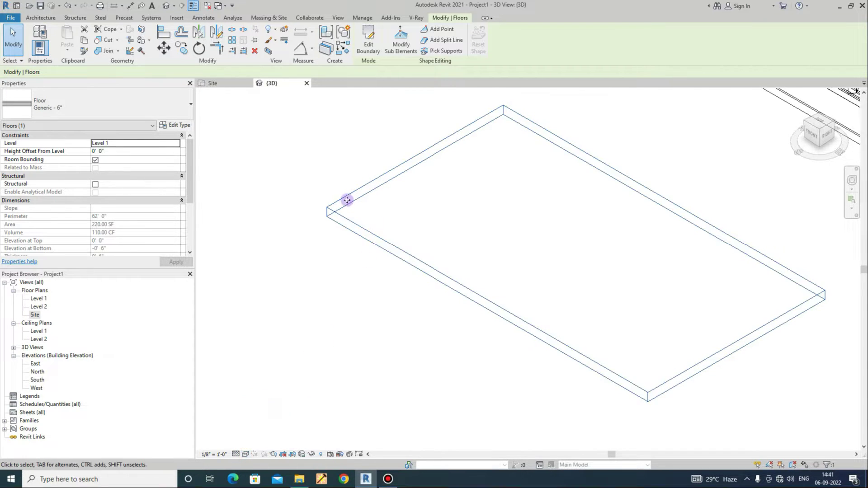
pyautogui.click(349, 141)
pyautogui.click(329, 54)
pyautogui.click(395, 204)
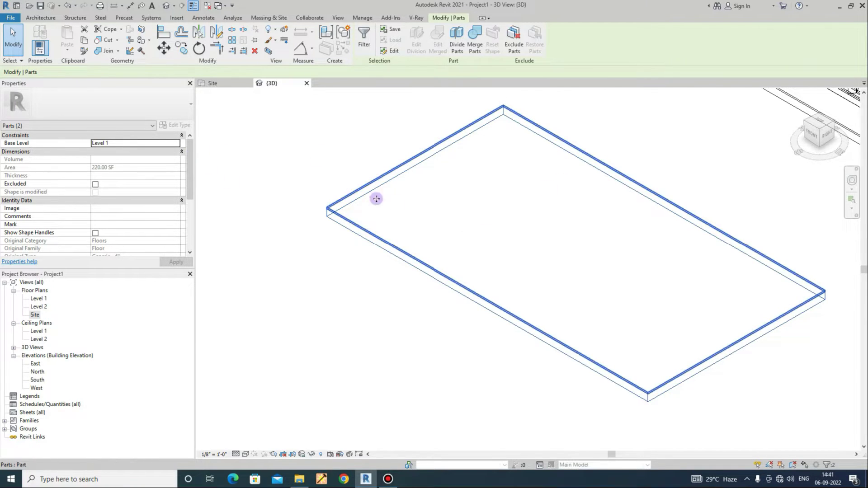
# Step: Start dividing the new floor's 1" top layer and sketch a rectangle offset 2'-0" inside its edges in the Site plan
pyautogui.scroll(2, 337, 200)
pyautogui.click(337, 203)
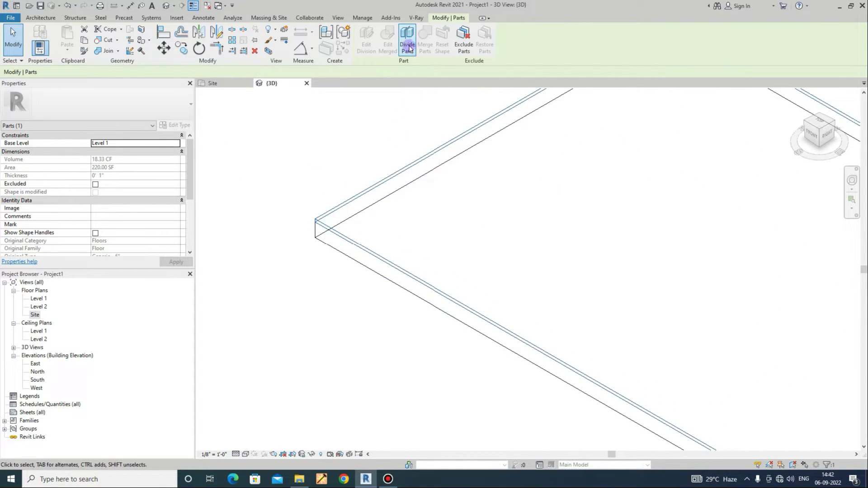
pyautogui.click(408, 47)
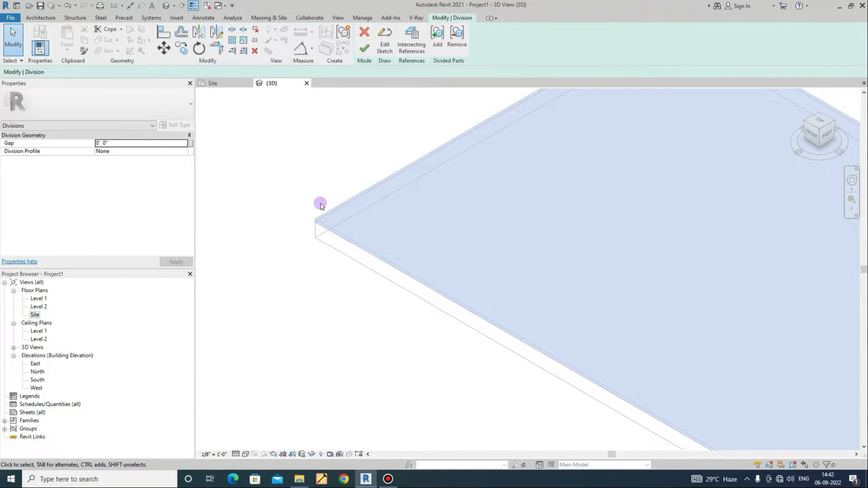
pyautogui.click(385, 46)
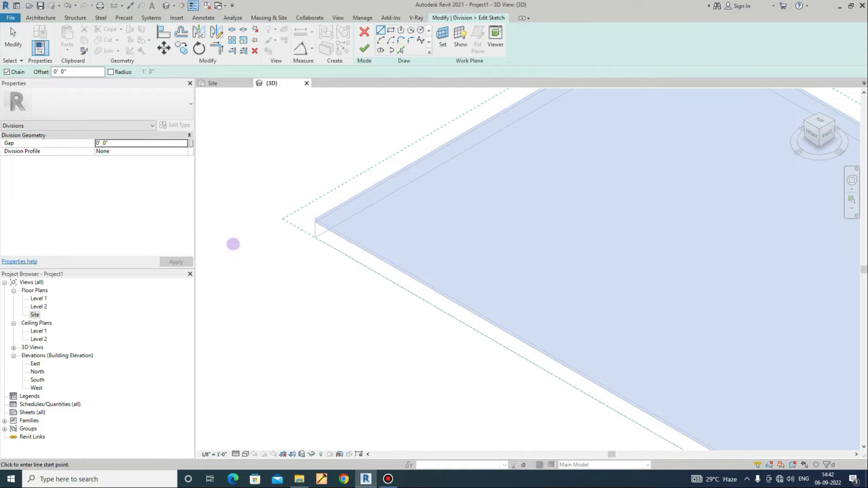
pyautogui.doubleClick(35, 315)
pyautogui.moveTo(467, 385); pyautogui.dragTo(494, 238, button='middle')
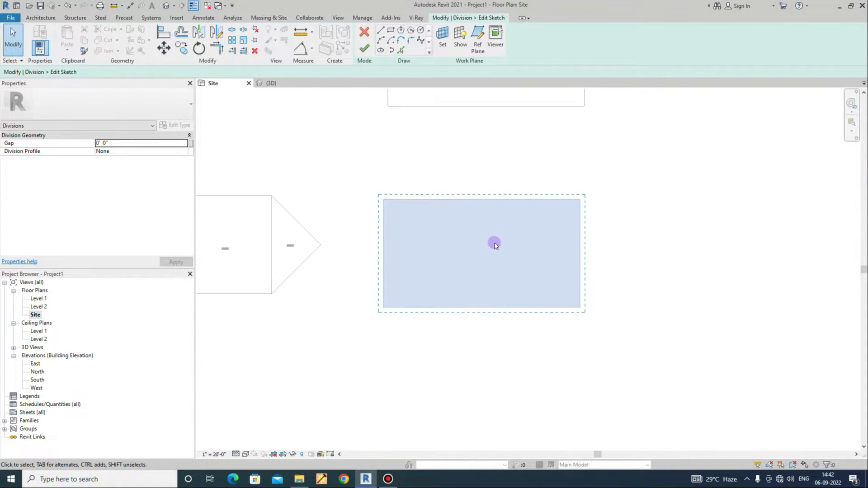
pyautogui.scroll(2, 494, 239)
pyautogui.click(390, 32)
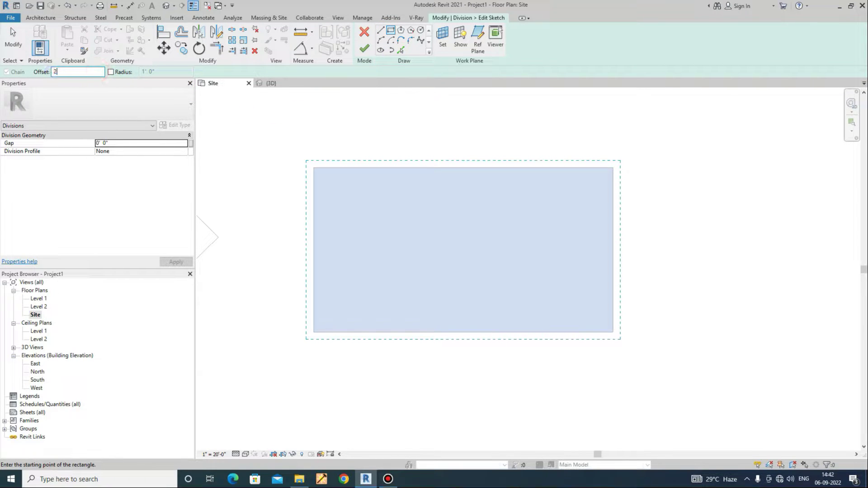
pyautogui.click(313, 331)
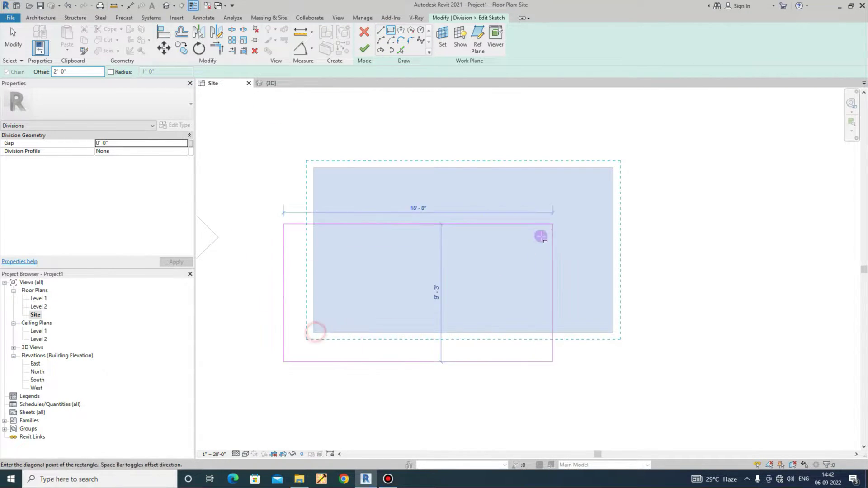
pyautogui.click(613, 168)
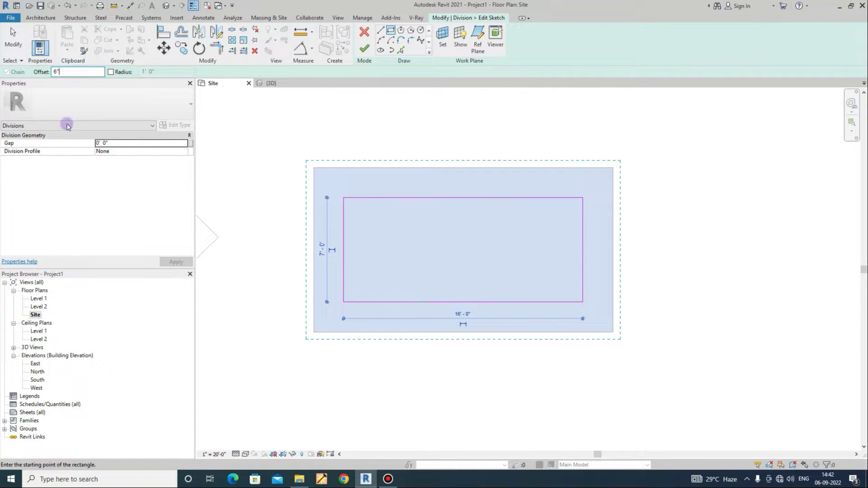
# Step: Sketch a second division rectangle offset 6" inside the first one
pyautogui.click(344, 302)
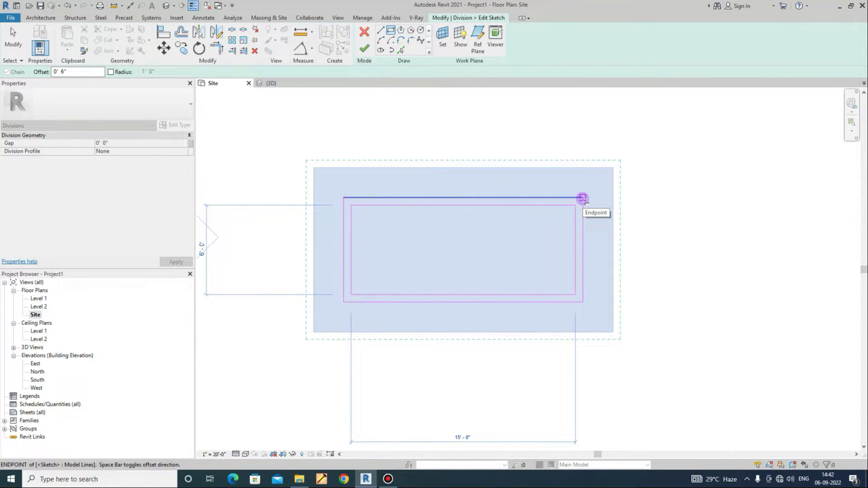
pyautogui.click(582, 198)
pyautogui.scroll(2, 502, 276)
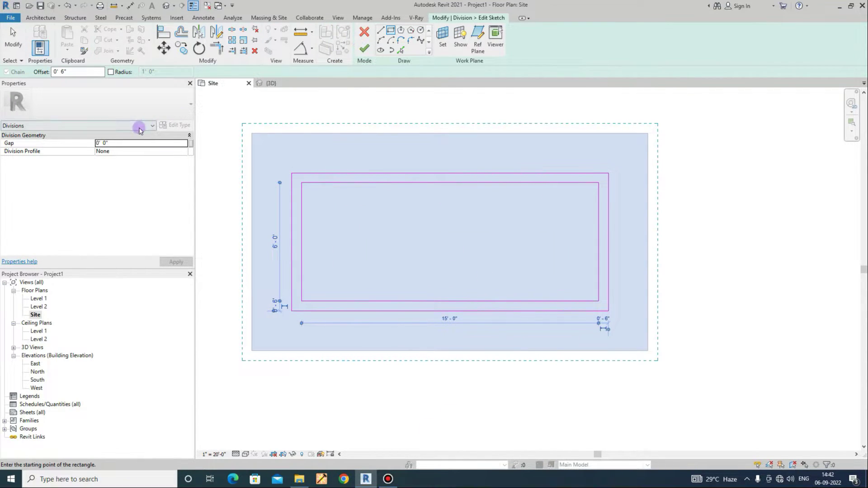
# Step: Set the division gap to 5/64" and finish the division sketch
pyautogui.click(127, 143)
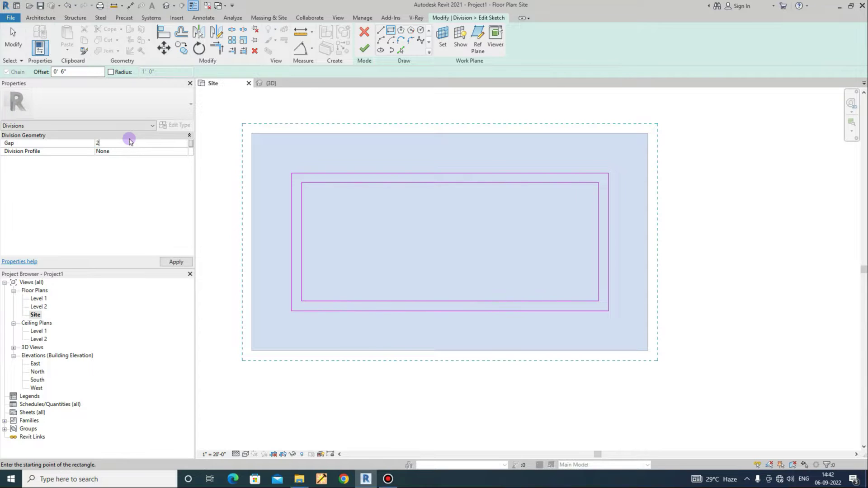
pyautogui.click(182, 263)
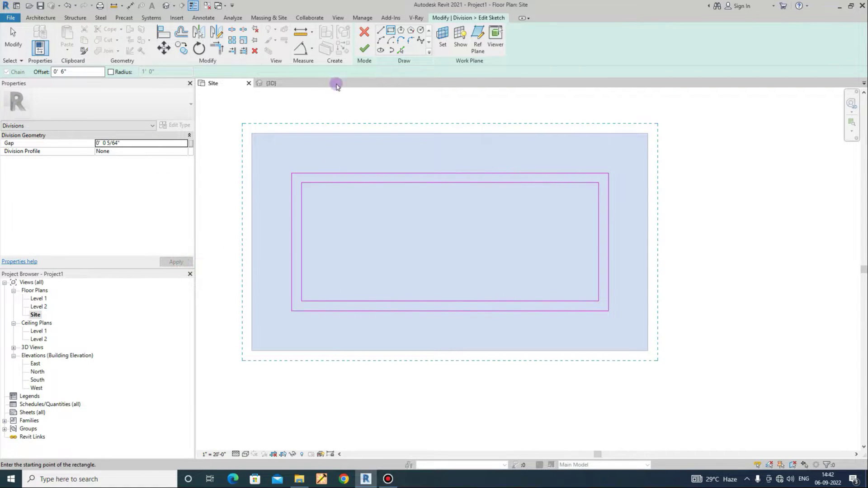
pyautogui.click(365, 46)
# Step: Start a new division sketch for the innermost rectangular part of the floor
pyautogui.scroll(-3, 583, 331)
pyautogui.moveTo(583, 331)
pyautogui.mouseDown(button='middle')
pyautogui.moveTo(454, 239)
pyautogui.moveTo(451, 251)
pyautogui.mouseUp(button='middle')
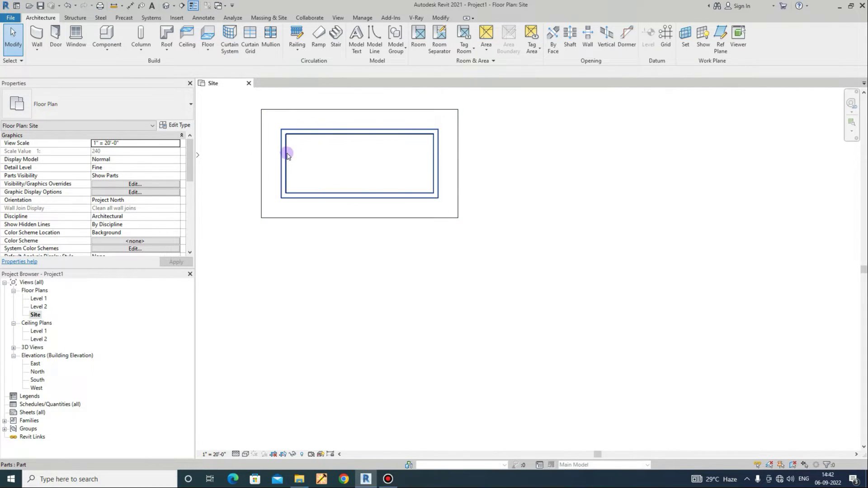
pyautogui.click(315, 142)
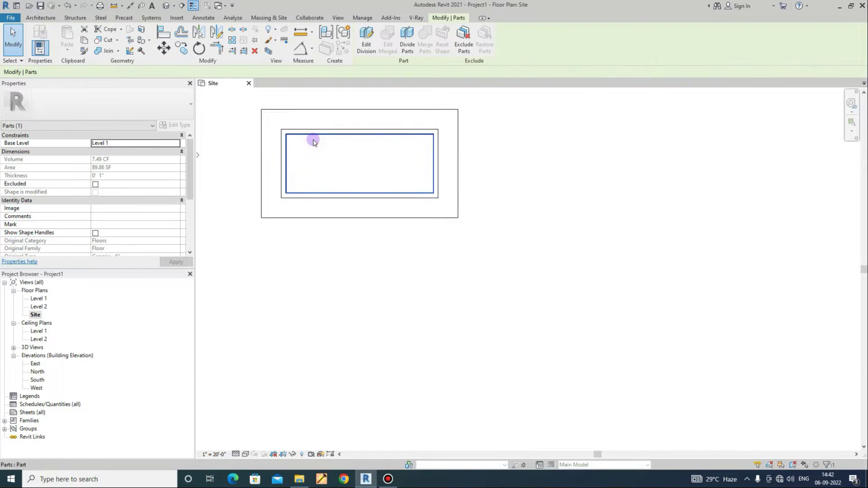
pyautogui.click(403, 46)
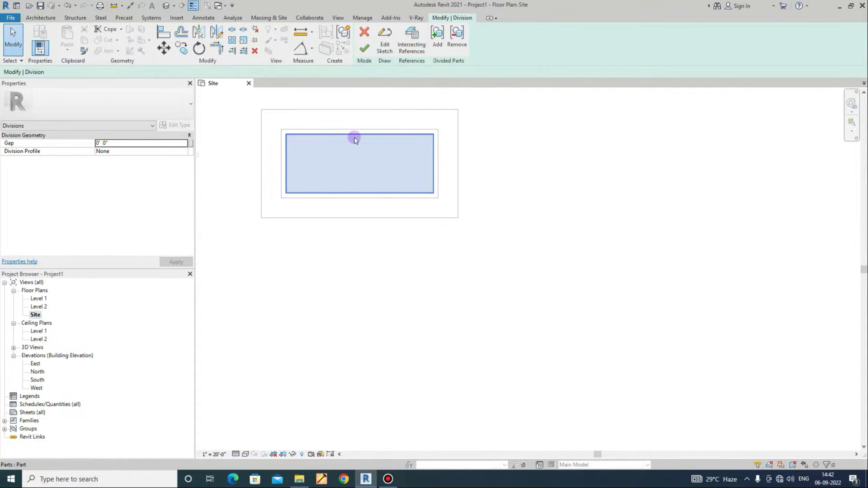
pyautogui.click(385, 45)
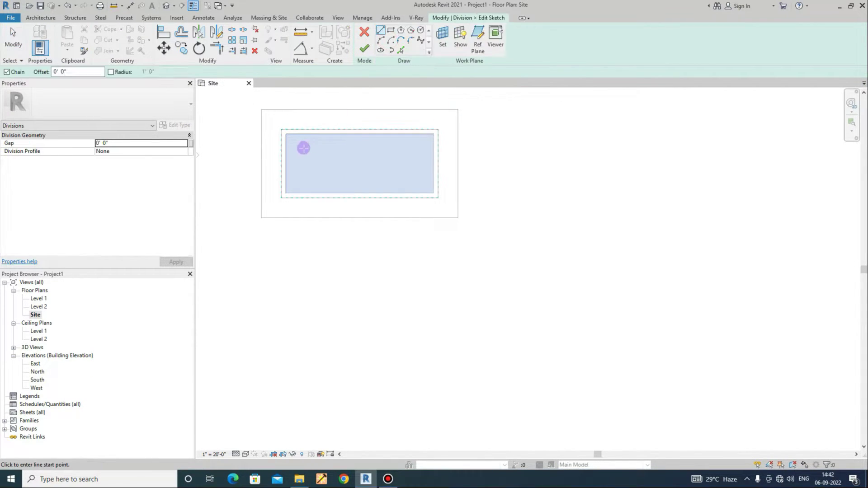
pyautogui.scroll(3, 304, 147)
pyautogui.scroll(4, 250, 238)
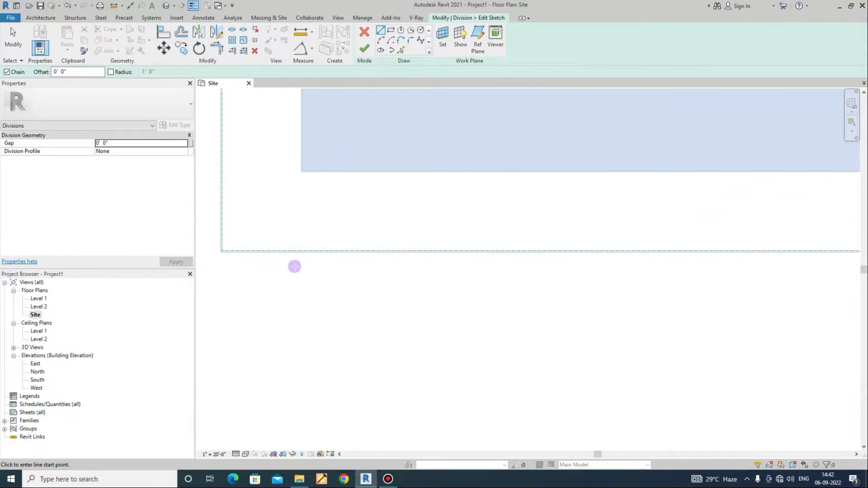
pyautogui.scroll(-8, 274, 286)
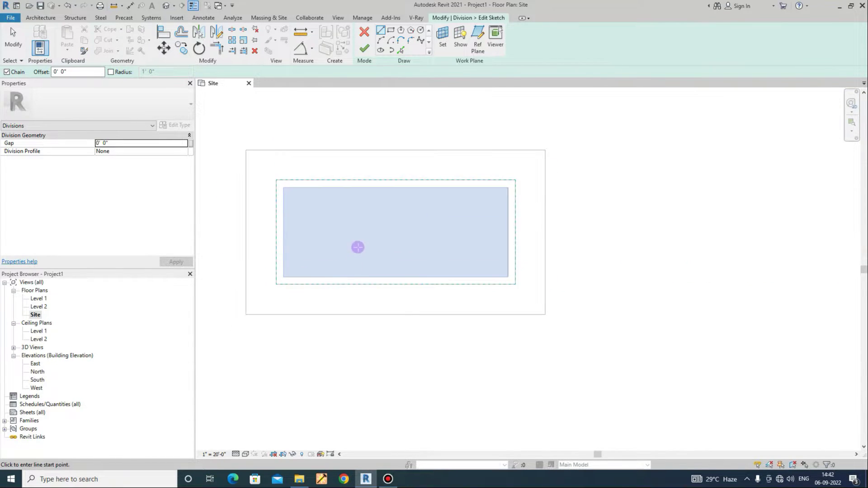
pyautogui.scroll(4, 356, 248)
# Step: Sketch a plank rectangle about 5" high, starting on the inner part's left edge
pyautogui.click(390, 30)
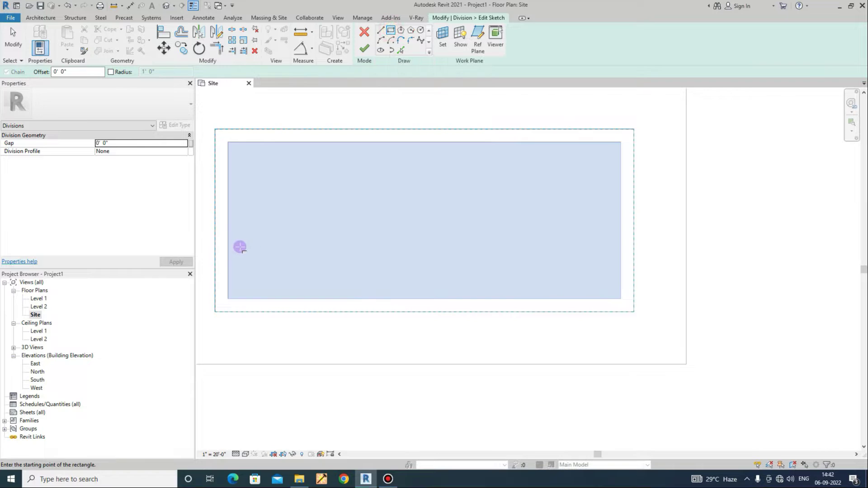
pyautogui.click(228, 243)
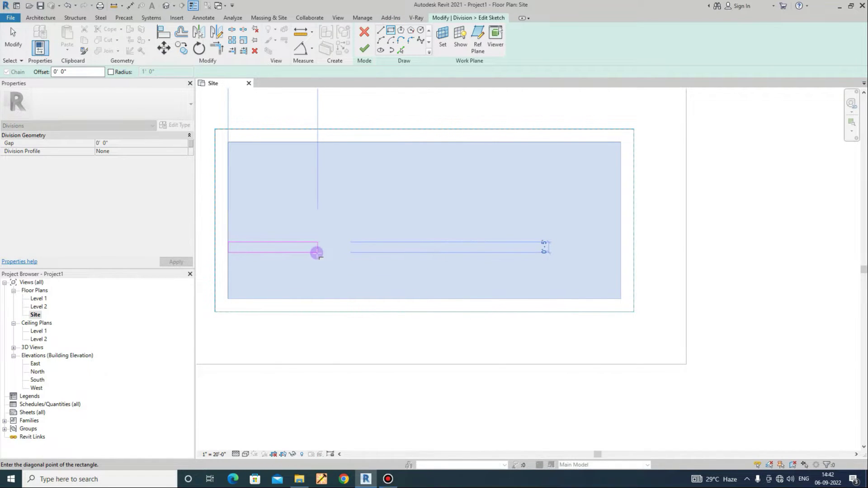
pyautogui.click(317, 252)
pyautogui.scroll(3, 350, 307)
pyautogui.press('Escape')
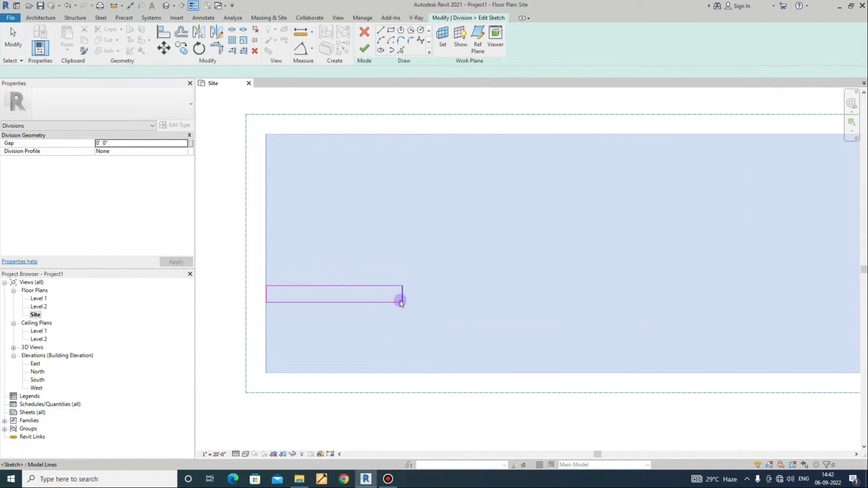
# Step: Set the plank rectangle's length to 3'-0" and its height to 8"
pyautogui.write('3\' 5"')
pyautogui.press('Return')
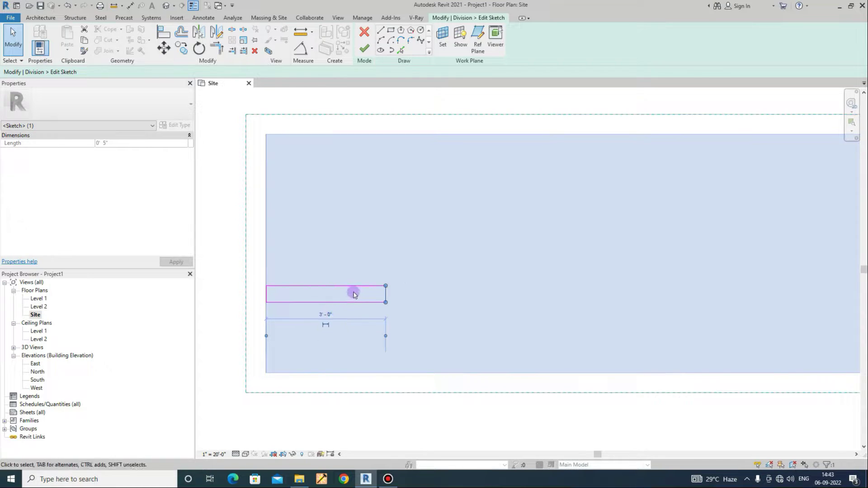
pyautogui.click(396, 290)
pyautogui.write('8"')
pyautogui.press('Return')
# Step: Select all lines of the plank rectangle and start moving them from its upper-left corner
pyautogui.click(255, 270)
pyautogui.moveTo(255, 269); pyautogui.dragTo(445, 312)
pyautogui.click(163, 50)
pyautogui.click(266, 289)
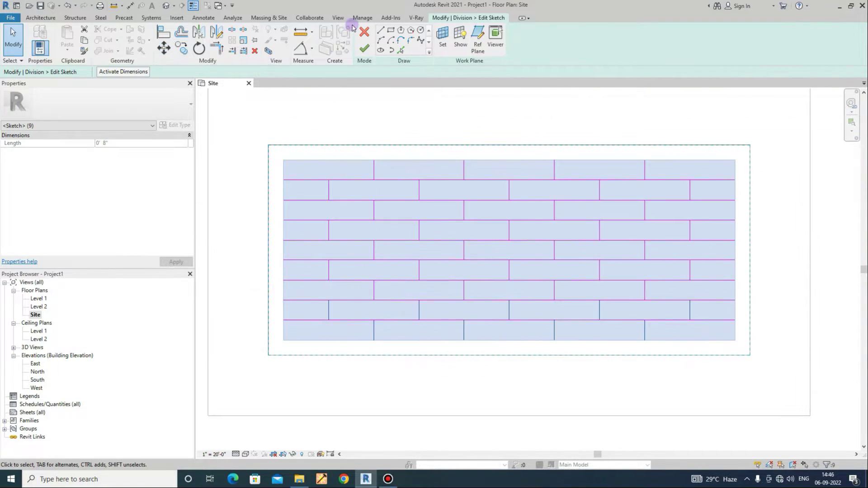
# Step: Sketch a rectangle around the whole staggered plank pattern along the inner part's edges and finish the sketch
pyautogui.click(391, 30)
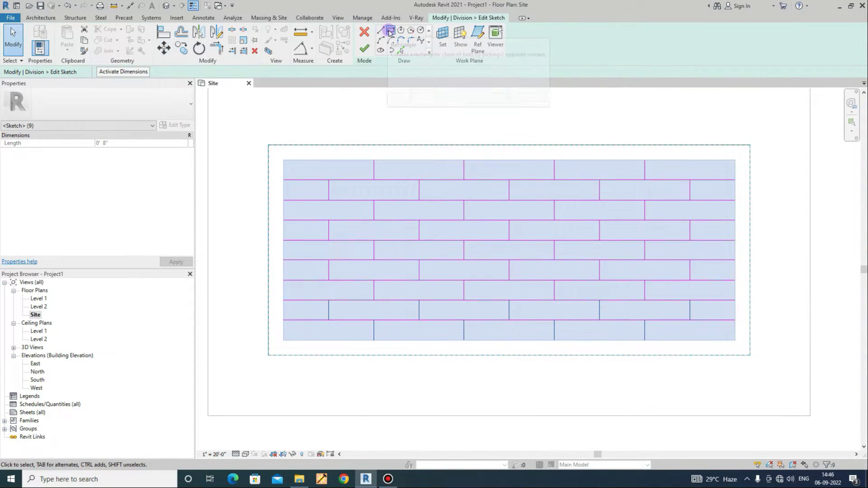
pyautogui.click(283, 341)
pyautogui.click(735, 159)
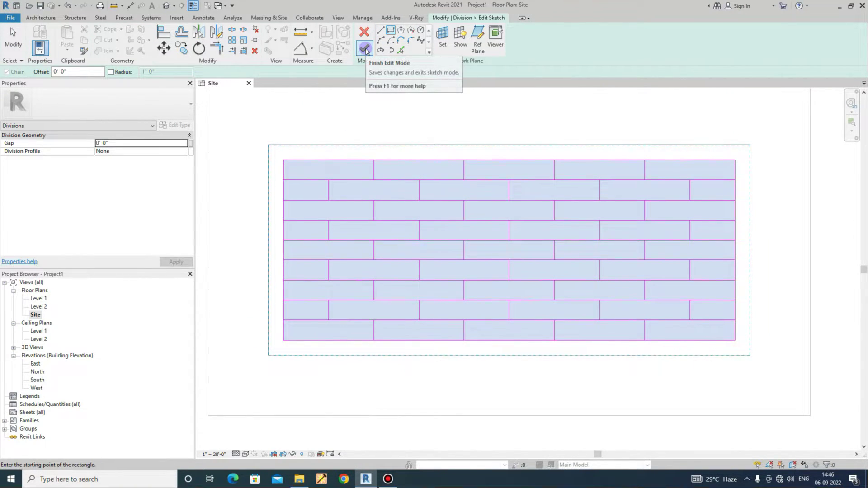
pyautogui.click(365, 48)
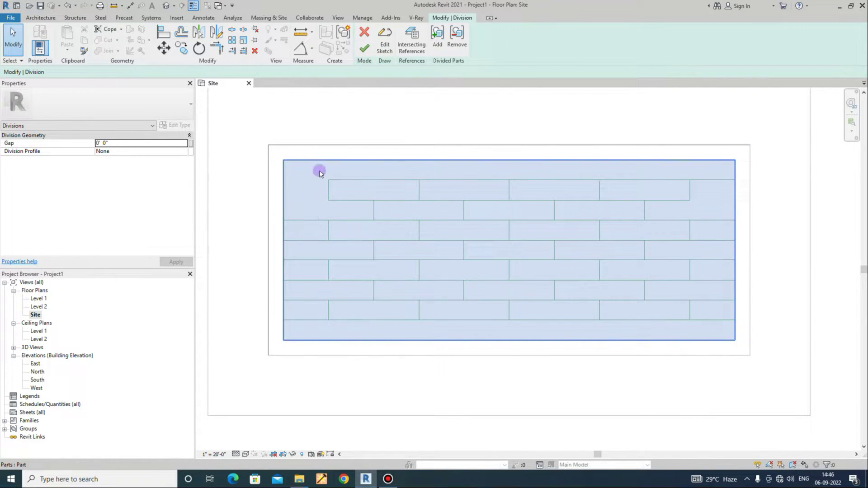
# Step: Reopen the plank division sketch, move the upper border line onto the part's upper edge, and finish the sketch
pyautogui.doubleClick(632, 335)
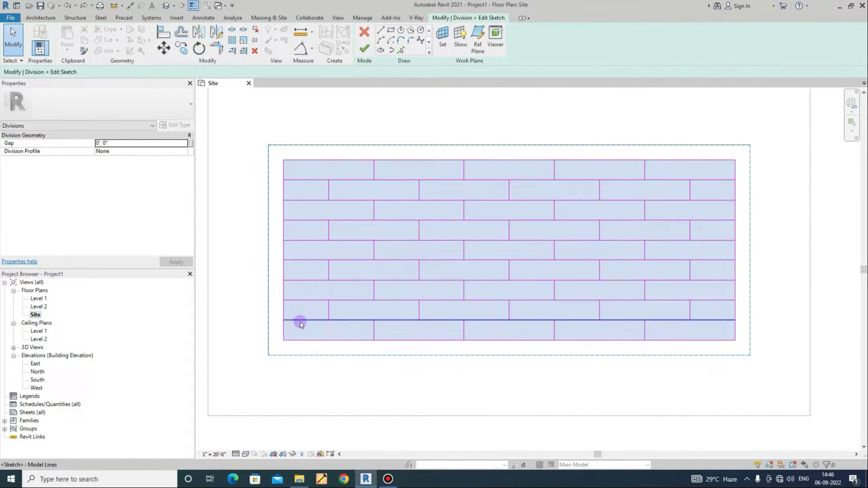
pyautogui.click(373, 168)
pyautogui.scroll(6, 378, 161)
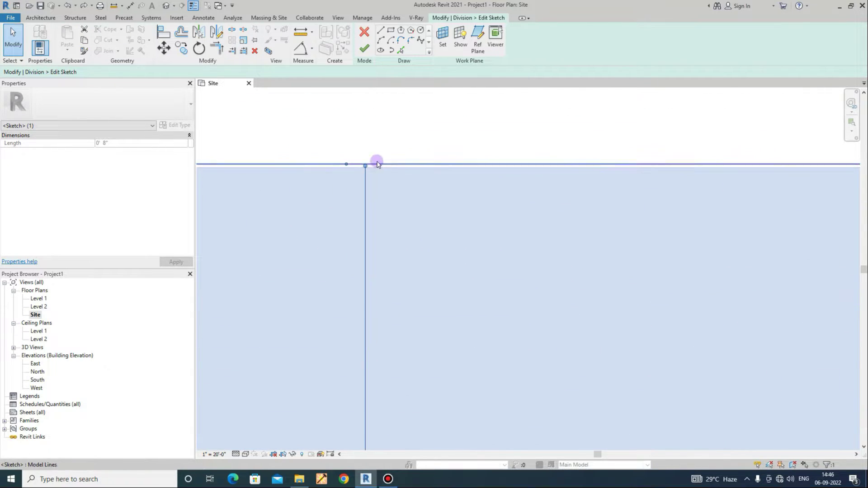
pyautogui.scroll(2, 380, 170)
pyautogui.click(401, 177)
pyautogui.click(409, 163)
pyautogui.moveTo(397, 164)
pyautogui.mouseDown()
pyautogui.moveTo(397, 181)
pyautogui.moveTo(378, 178)
pyautogui.mouseUp()
pyautogui.click(324, 213)
pyautogui.scroll(-5, 394, 212)
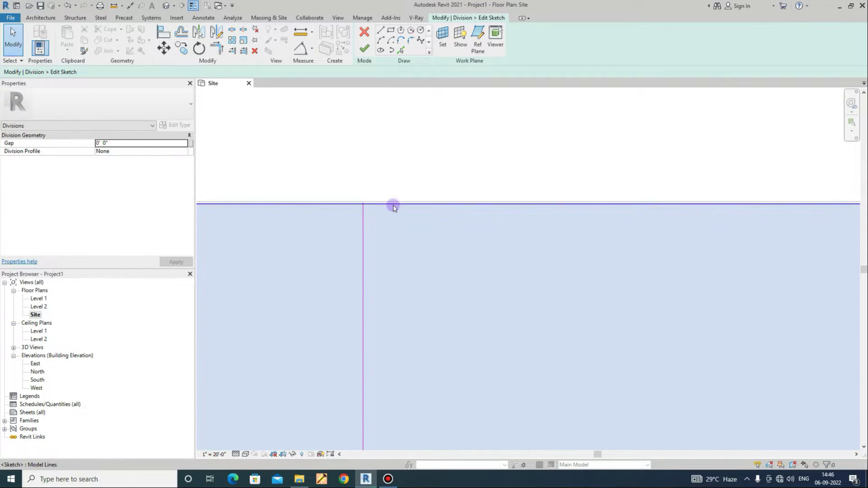
pyautogui.scroll(-3, 453, 201)
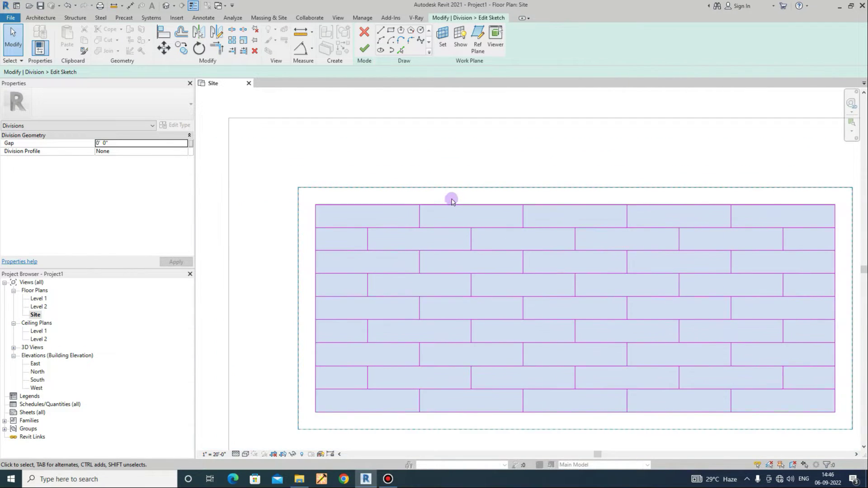
pyautogui.click(365, 50)
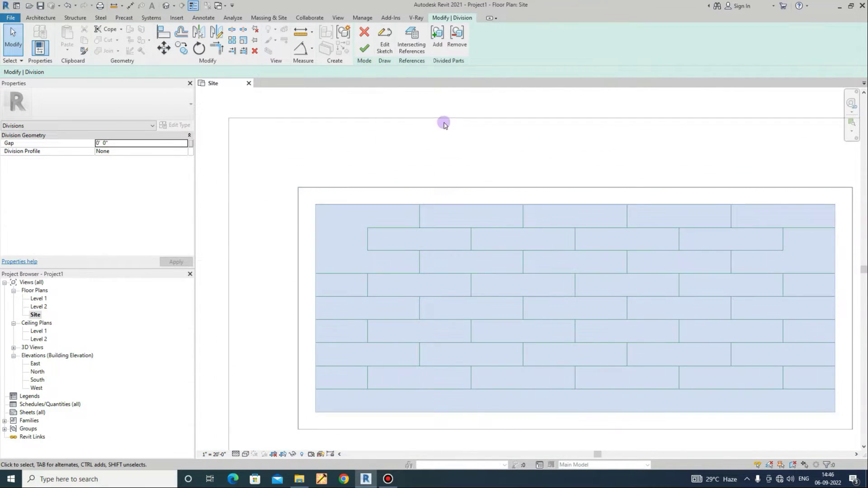
# Step: Edit the plank division sketch again and move the left border line onto the part's left edge
pyautogui.click(447, 204)
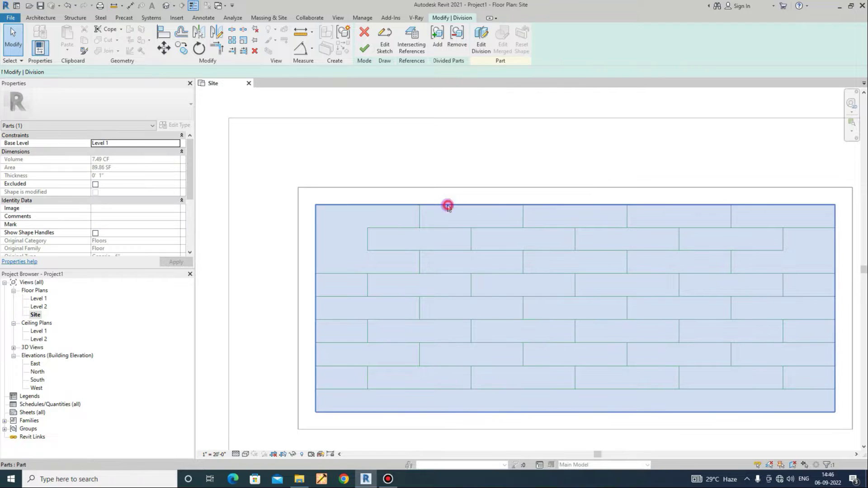
pyautogui.click(385, 51)
pyautogui.scroll(6, 323, 204)
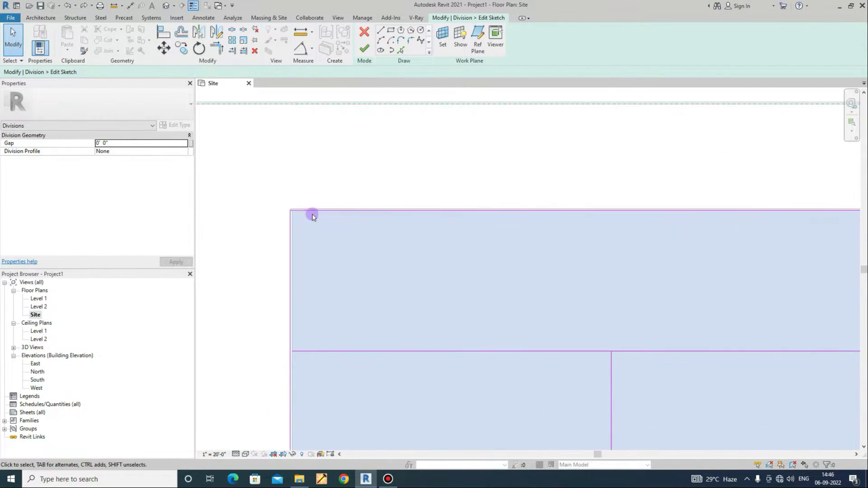
pyautogui.scroll(3, 273, 209)
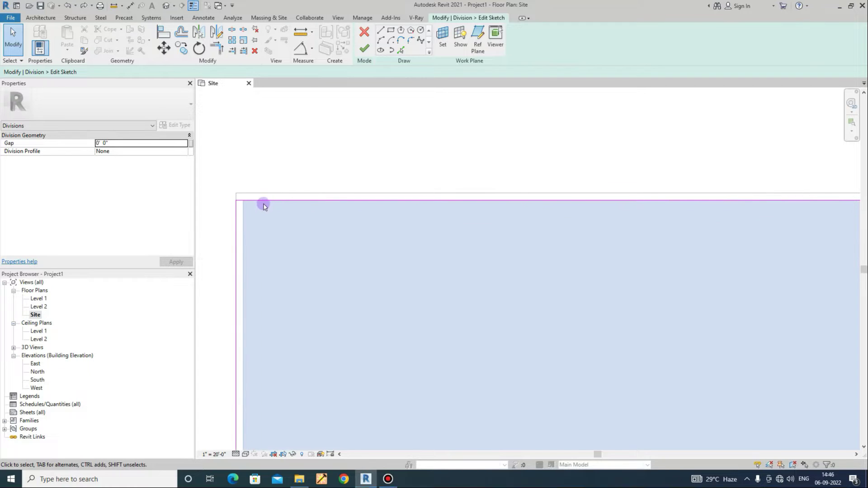
pyautogui.click(236, 216)
pyautogui.scroll(3, 235, 216)
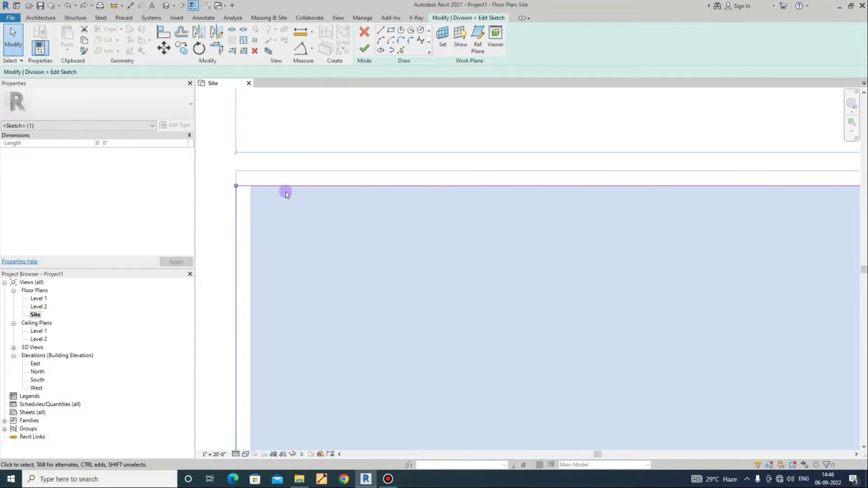
pyautogui.moveTo(234, 199); pyautogui.dragTo(254, 203)
pyautogui.scroll(-4, 267, 205)
pyautogui.scroll(-3, 338, 168)
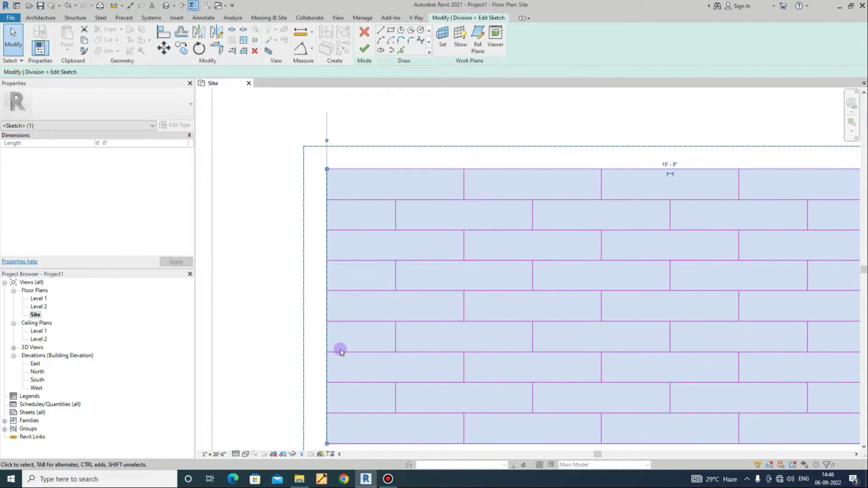
# Step: Move the lower border line of the plank sketch onto the part's lower edge
pyautogui.scroll(8, 339, 330)
pyautogui.scroll(2, 335, 318)
pyautogui.click(333, 328)
pyautogui.moveTo(332, 329); pyautogui.dragTo(333, 318)
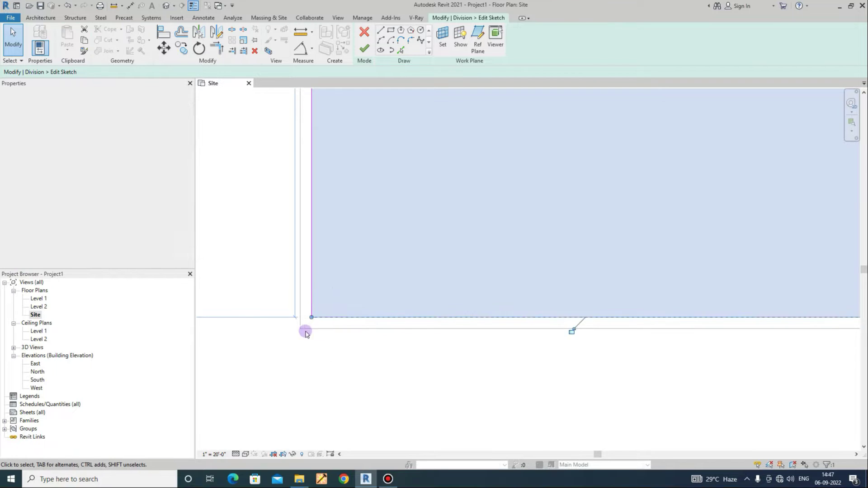
# Step: Move the right border line of the plank sketch onto the part's right edge
pyautogui.scroll(-6, 371, 321)
pyautogui.scroll(6, 583, 309)
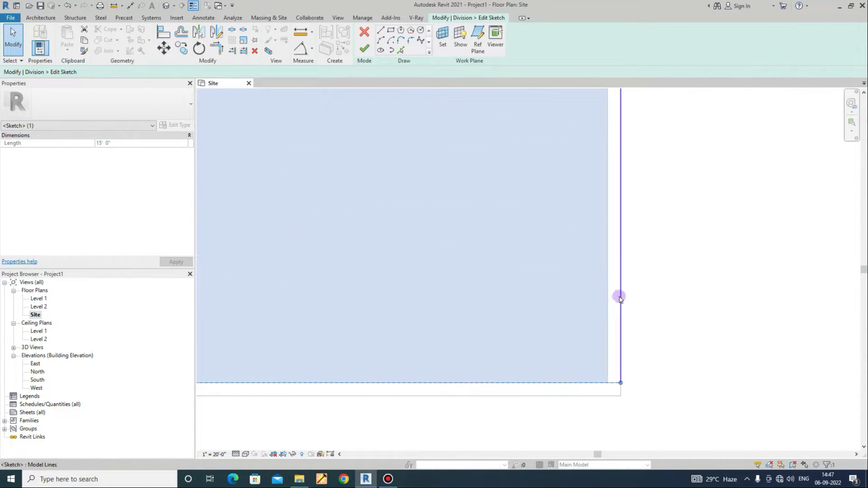
pyautogui.scroll(-5, 557, 357)
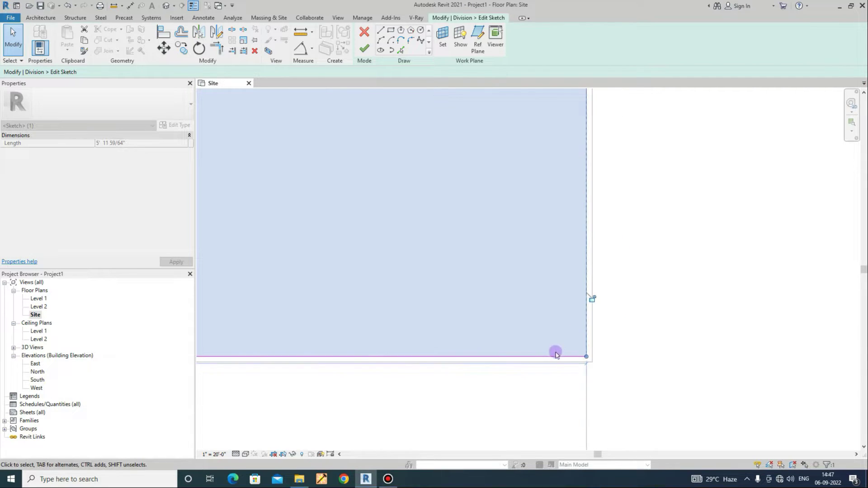
# Step: Check the border lines at the upper-right corner of the part, then finish the plank sketch and complete the division
pyautogui.scroll(-6, 562, 389)
pyautogui.moveTo(599, 160); pyautogui.dragTo(592, 339, button='middle')
pyautogui.scroll(6, 552, 229)
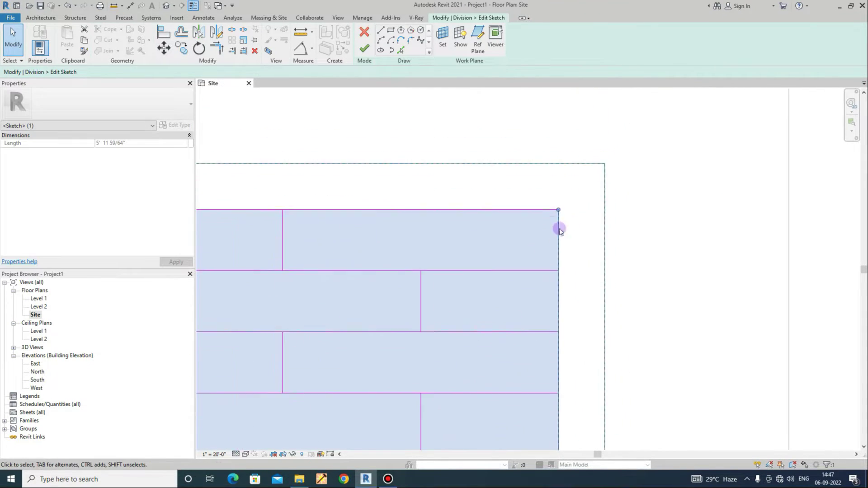
pyautogui.moveTo(549, 218); pyautogui.dragTo(555, 220)
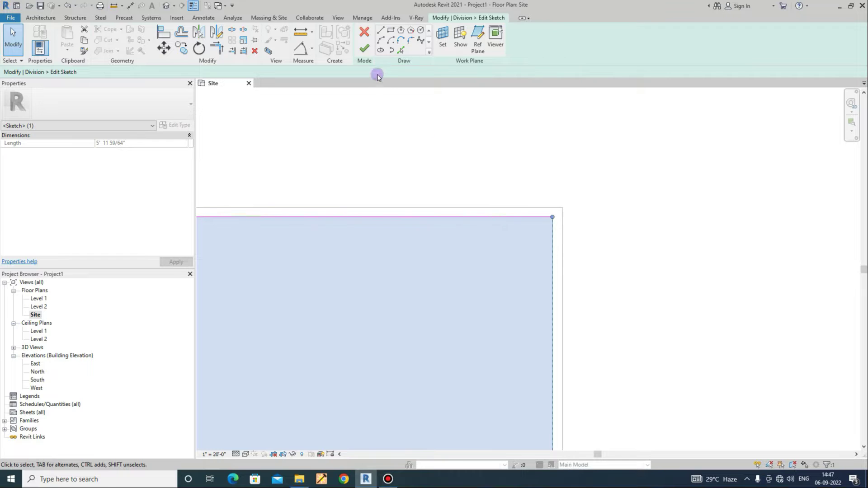
pyautogui.scroll(-10, 577, 253)
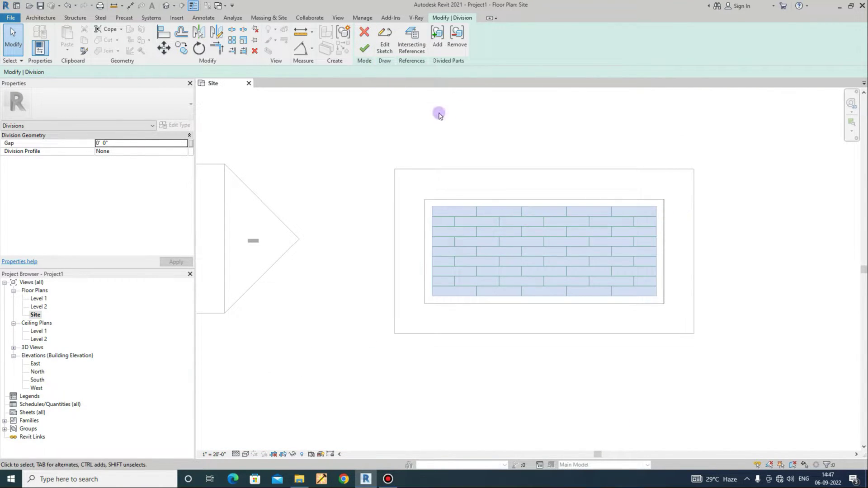
pyautogui.scroll(2, 602, 181)
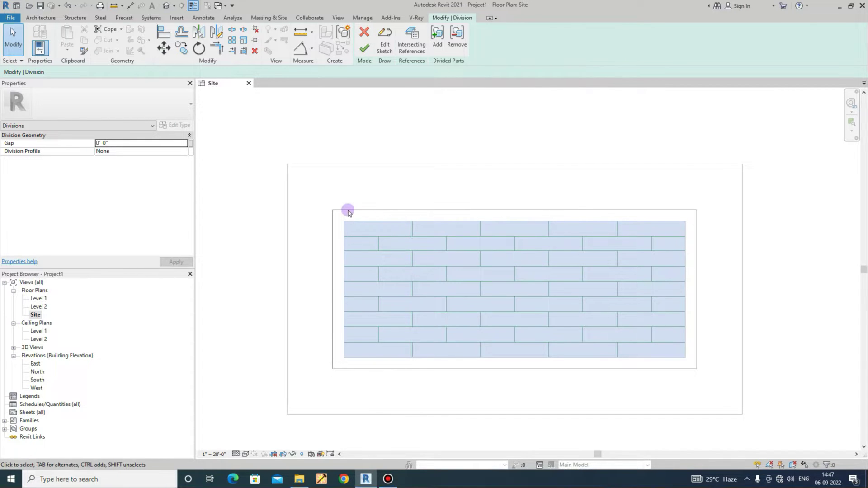
pyautogui.click(367, 43)
# Step: Select the narrow border part around the planks, divide it, and open its division sketch
pyautogui.scroll(4, 331, 215)
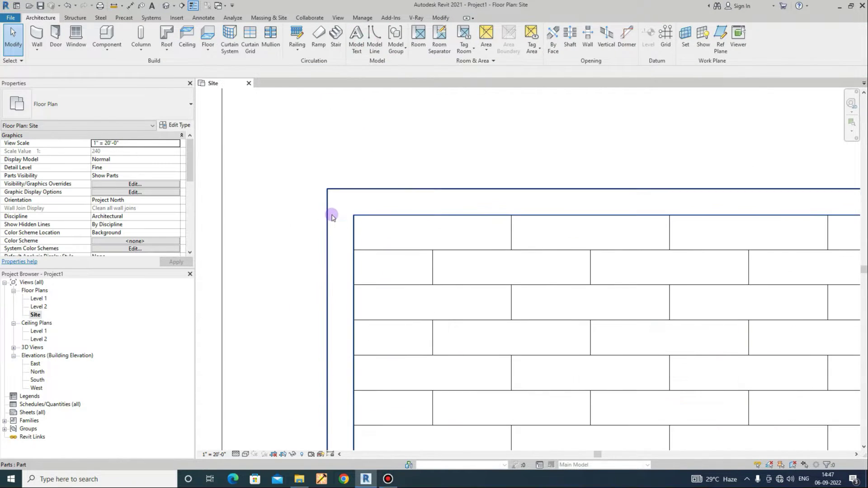
pyautogui.click(327, 216)
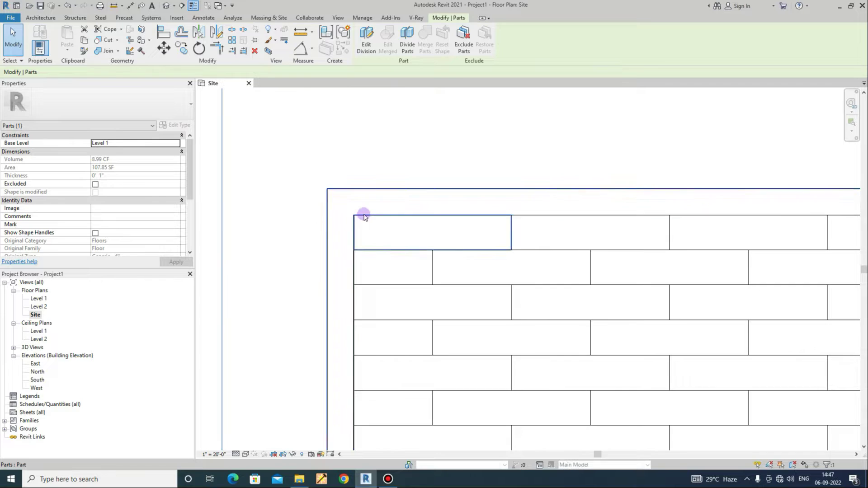
pyautogui.scroll(-5, 353, 199)
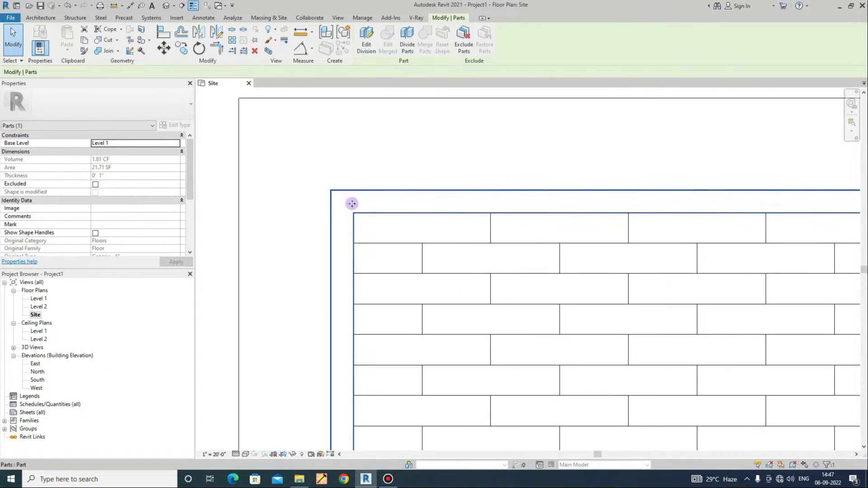
pyautogui.scroll(2, 364, 258)
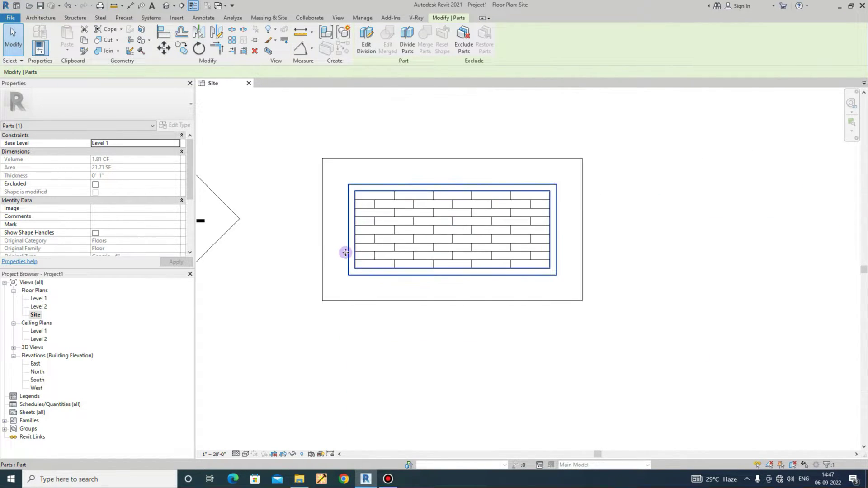
pyautogui.click(406, 45)
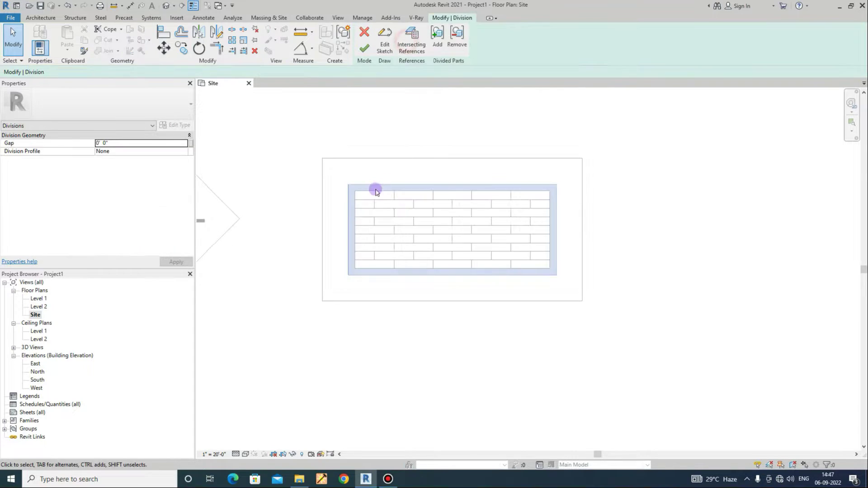
pyautogui.click(385, 44)
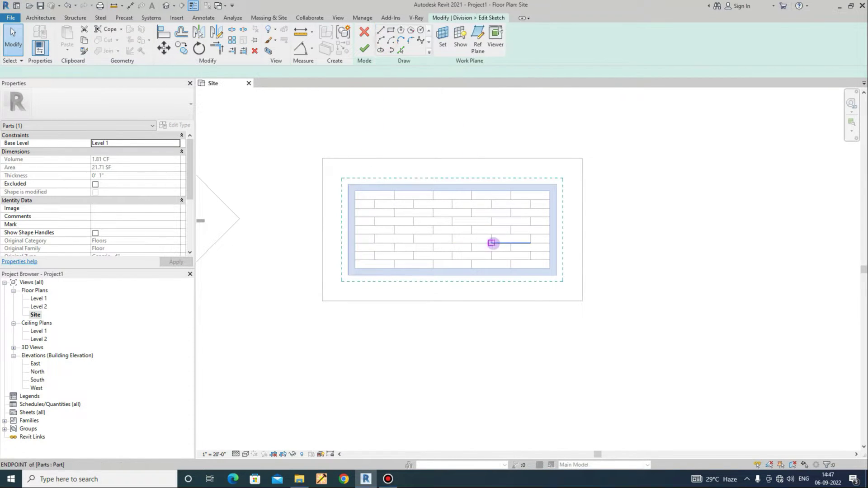
# Step: Sketch a line about 6" long across the left border strip, from its outer edge's midpoint to its inner edge
pyautogui.scroll(2, 469, 232)
pyautogui.scroll(-1, 476, 182)
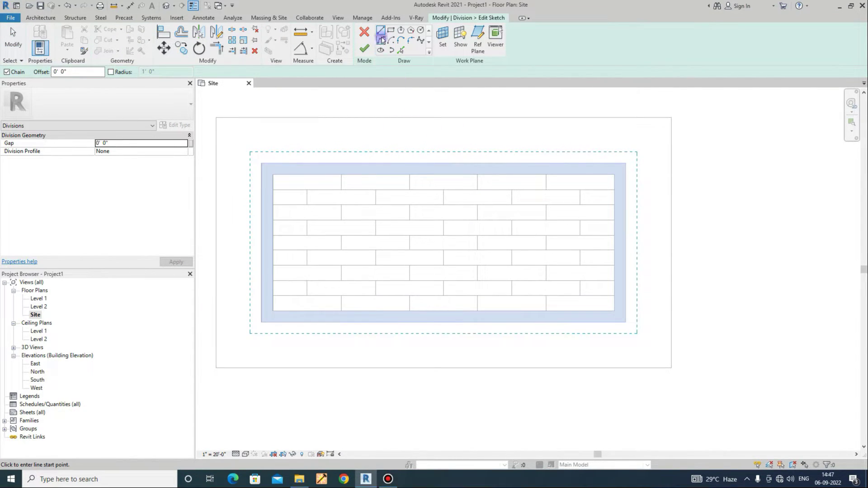
pyautogui.scroll(5, 267, 217)
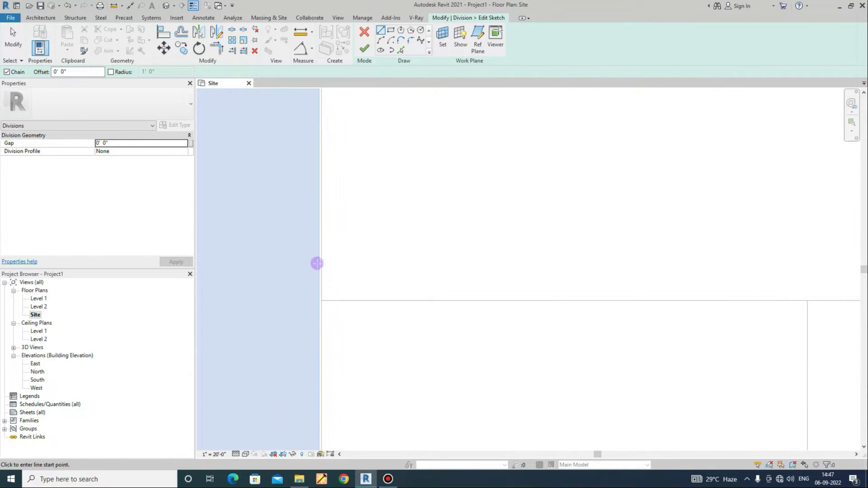
pyautogui.scroll(-1, 407, 281)
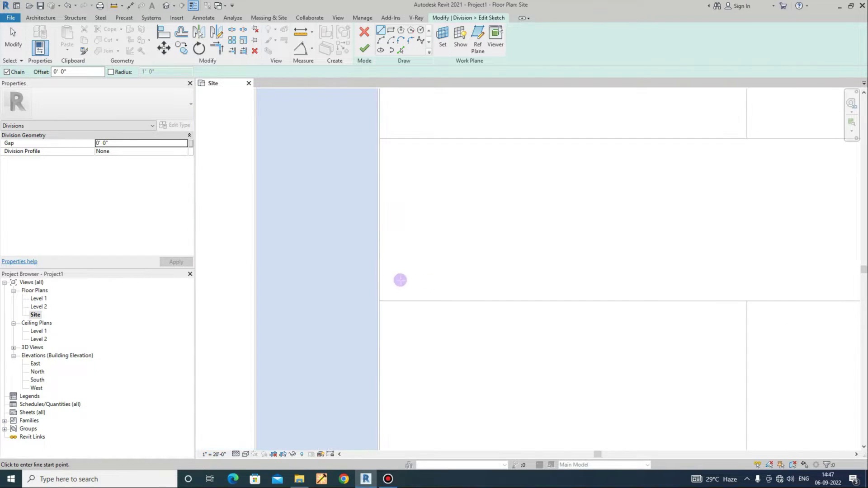
pyautogui.scroll(-4, 267, 263)
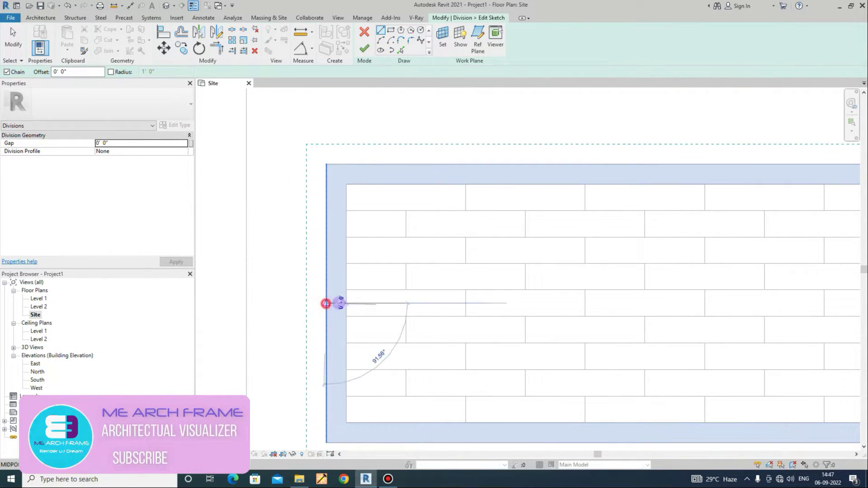
pyautogui.scroll(5, 326, 303)
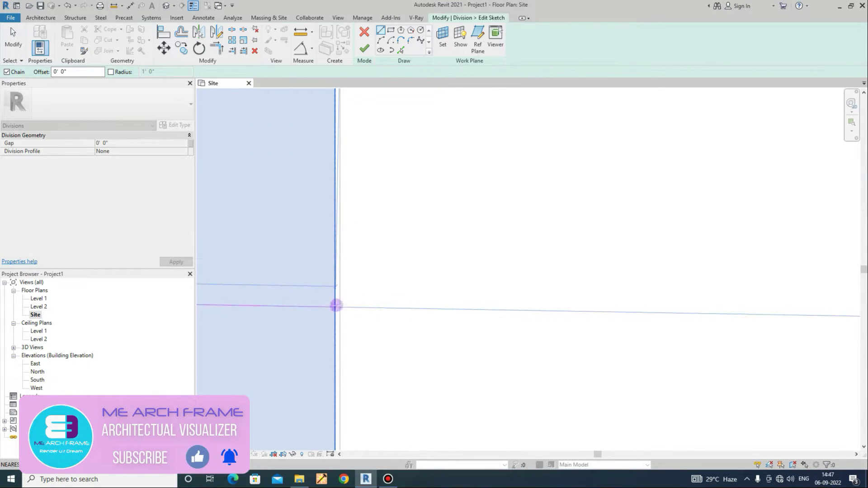
pyautogui.click(335, 296)
pyautogui.scroll(-5, 457, 293)
pyautogui.press('Escape')
pyautogui.press('Escape')
pyautogui.scroll(6, 335, 286)
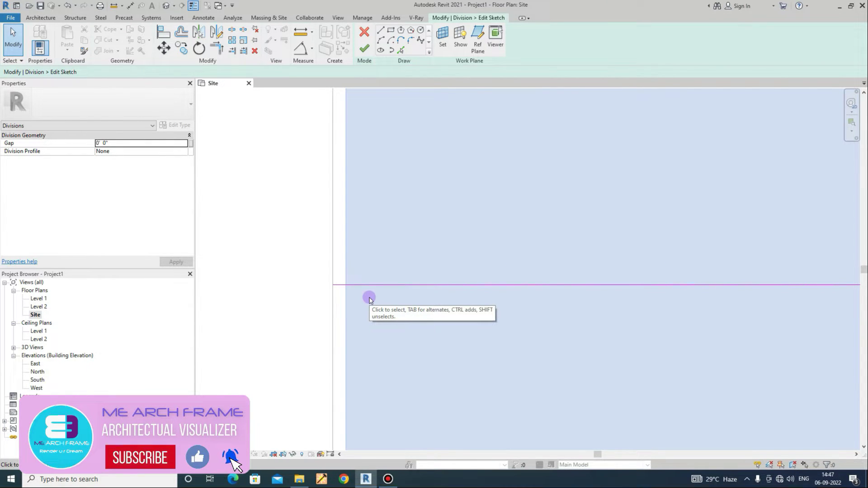
pyautogui.scroll(-2, 369, 287)
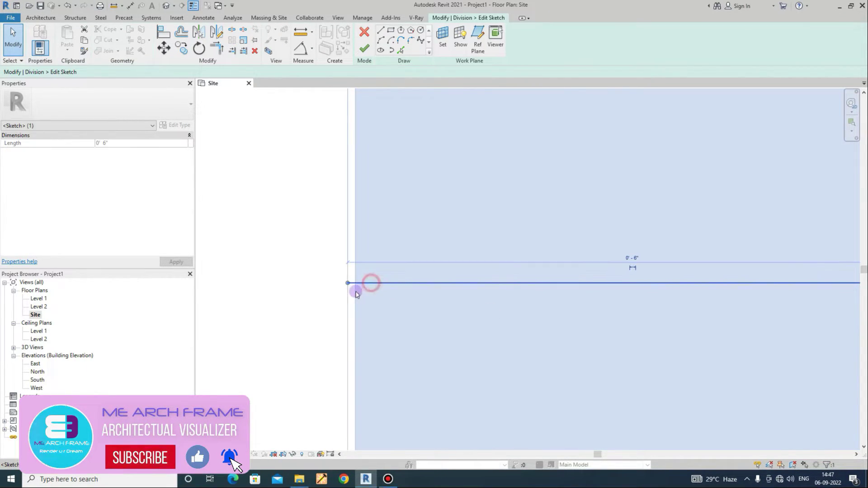
pyautogui.scroll(-4, 359, 293)
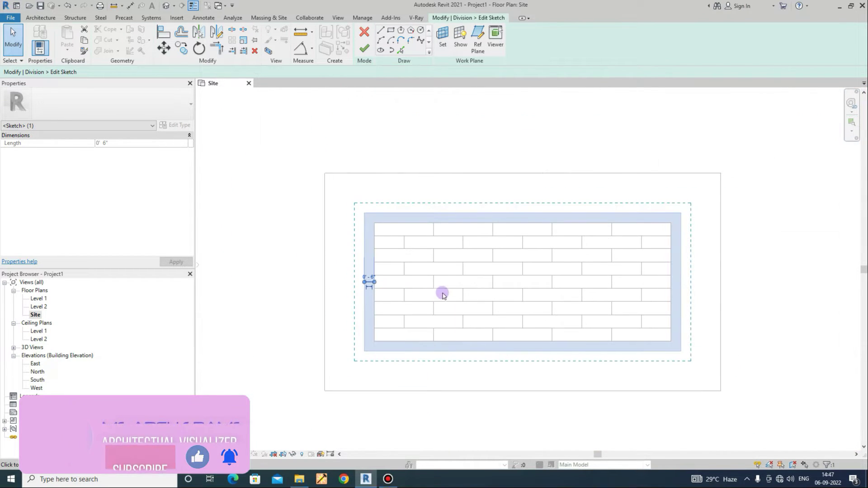
# Step: Sketch a diagonal line about 8 3/8" long across the border's upper-left corner, from the inner corner to the outer corner
pyautogui.click(382, 30)
pyautogui.scroll(6, 355, 202)
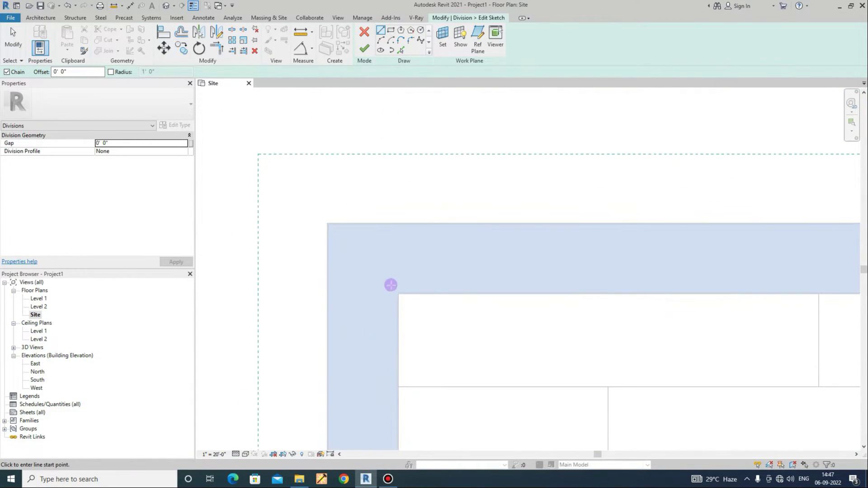
pyautogui.click(421, 285)
pyautogui.scroll(5, 392, 188)
pyautogui.click(316, 135)
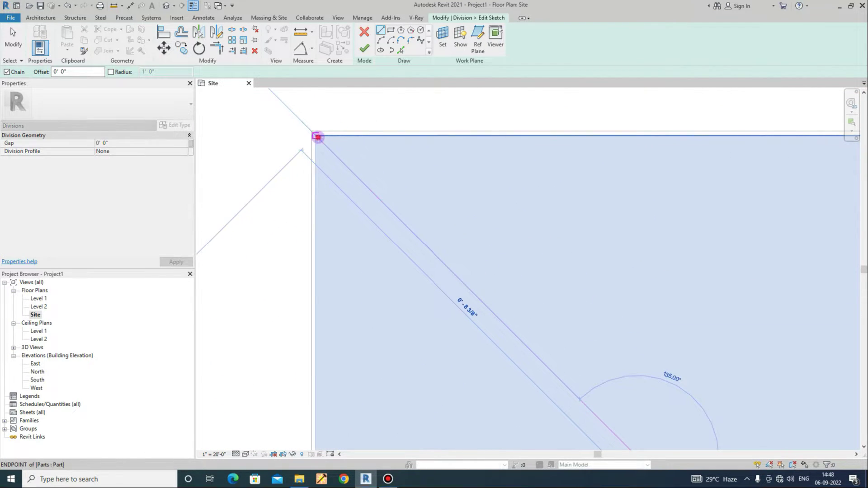
pyautogui.press('Escape')
pyautogui.scroll(-4, 398, 283)
pyautogui.scroll(5, 726, 300)
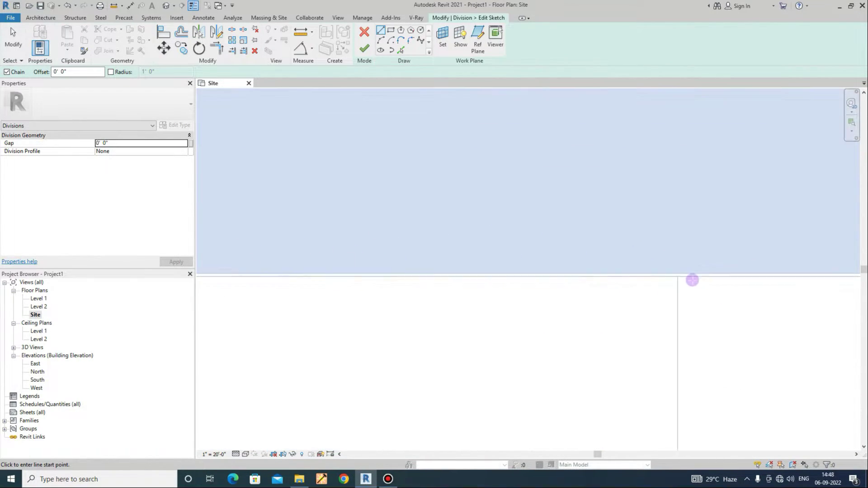
pyautogui.click(673, 271)
pyautogui.scroll(-4, 491, 291)
pyautogui.scroll(-3, 491, 285)
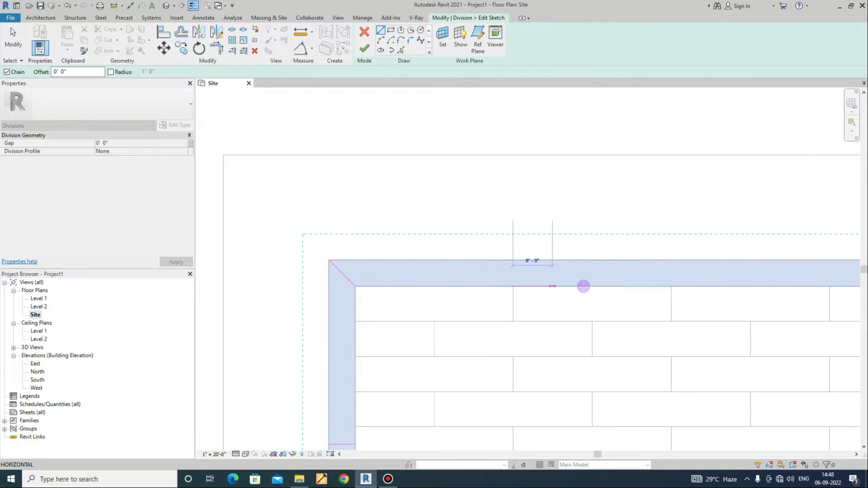
pyautogui.scroll(5, 663, 286)
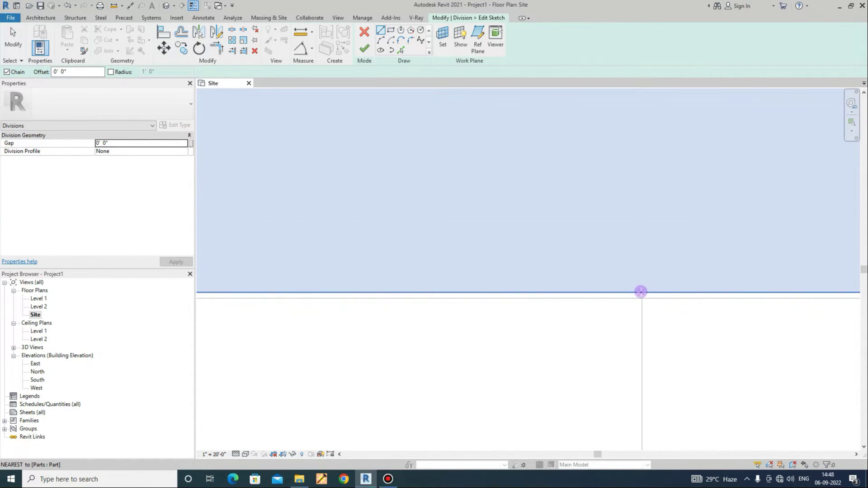
pyautogui.scroll(-4, 605, 295)
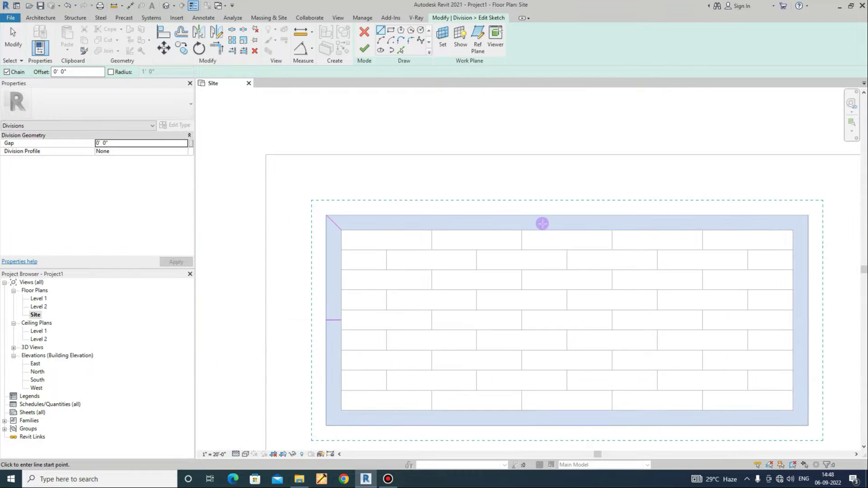
# Step: Sketch a vertical line across the middle of the upper border strip, from its outer edge to its inner edge
pyautogui.scroll(4, 560, 221)
pyautogui.scroll(4, 560, 211)
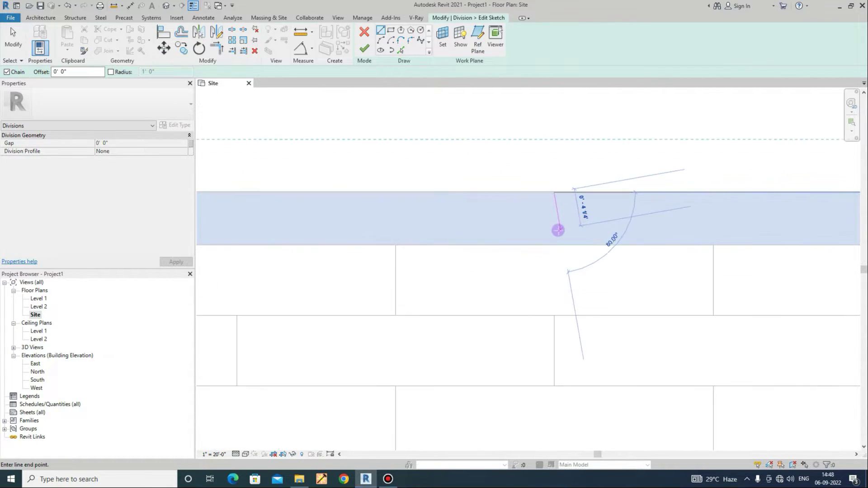
pyautogui.press('Escape')
pyautogui.press('Escape')
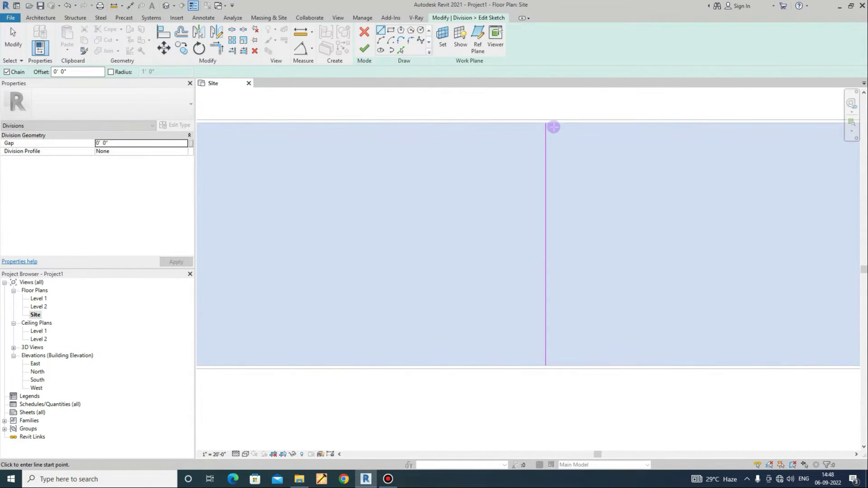
pyautogui.scroll(-5, 575, 199)
pyautogui.scroll(-1, 524, 178)
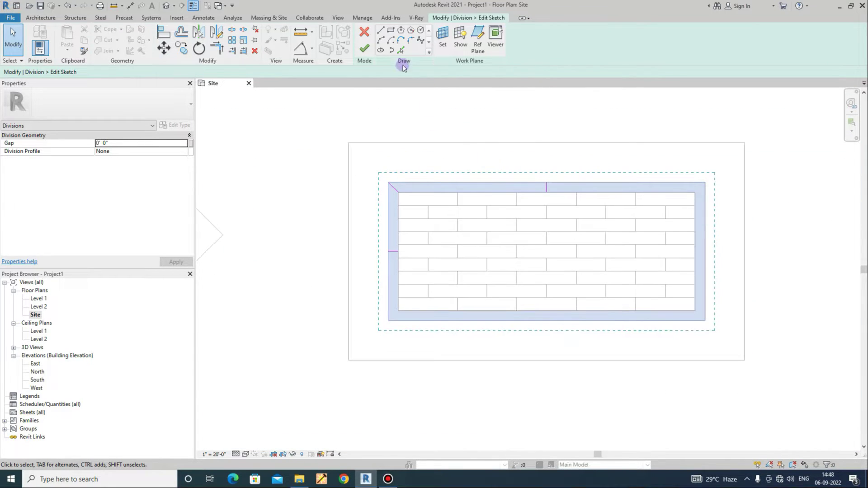
# Step: Try to finish the border part's division sketch, then reopen it for editing
pyautogui.click(366, 48)
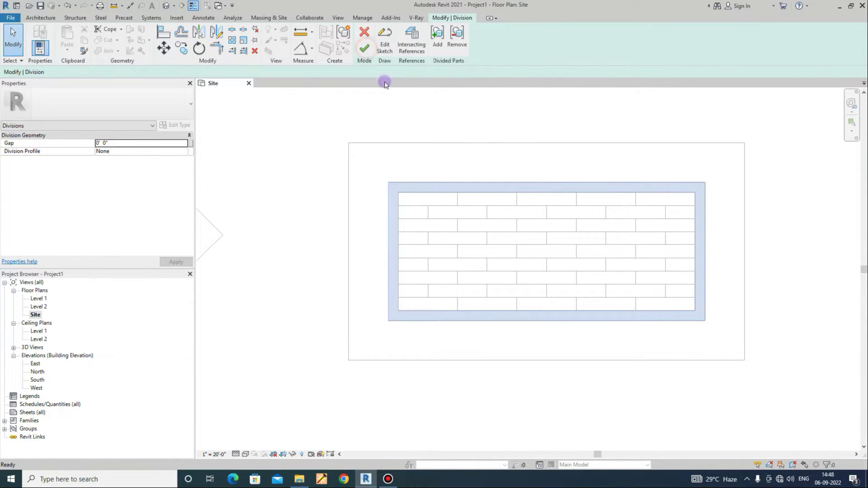
pyautogui.click(439, 184)
pyautogui.click(390, 49)
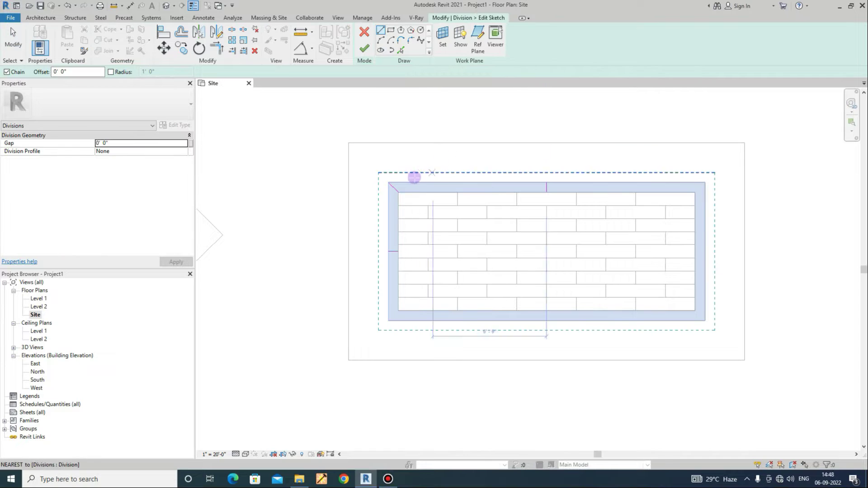
pyautogui.scroll(4, 382, 190)
pyautogui.press('Escape')
pyautogui.press('Escape')
# Step: Sketch a rectangle along the border part's outer edges, from its upper-left corner to its lower-right corner
pyautogui.scroll(5, 337, 163)
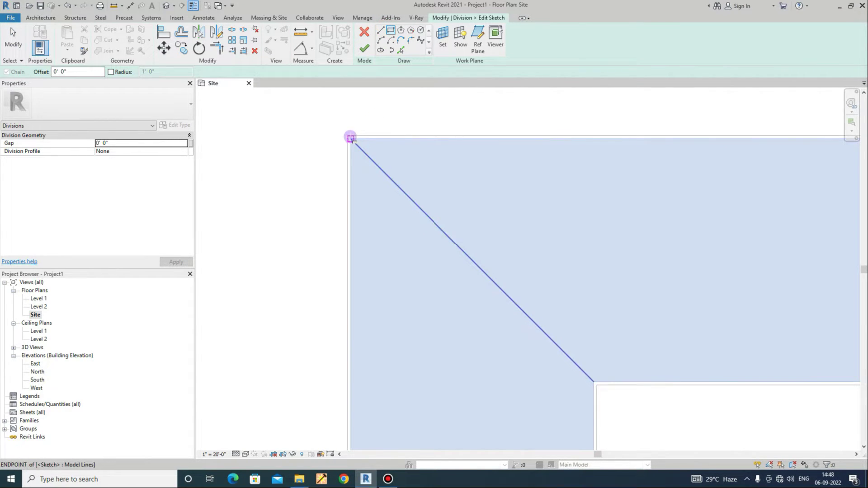
pyautogui.click(351, 138)
pyautogui.scroll(-6, 467, 260)
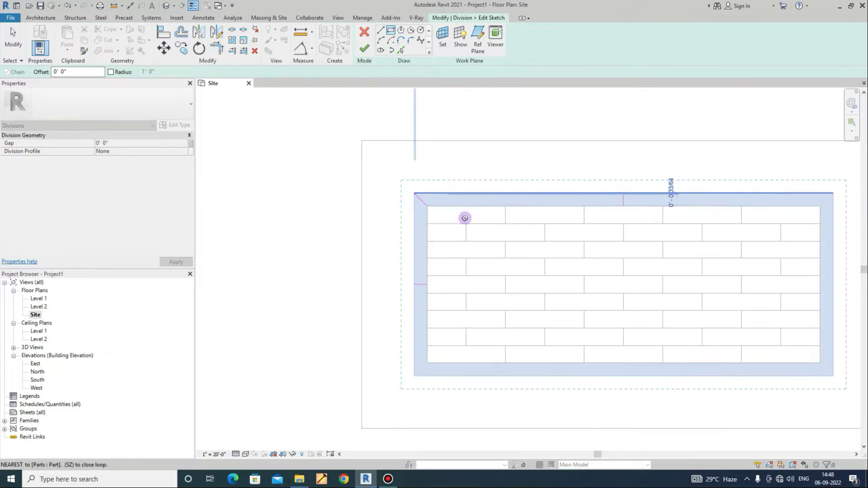
pyautogui.scroll(5, 688, 319)
pyautogui.click(700, 284)
pyautogui.scroll(-2, 644, 249)
pyautogui.scroll(1, 491, 114)
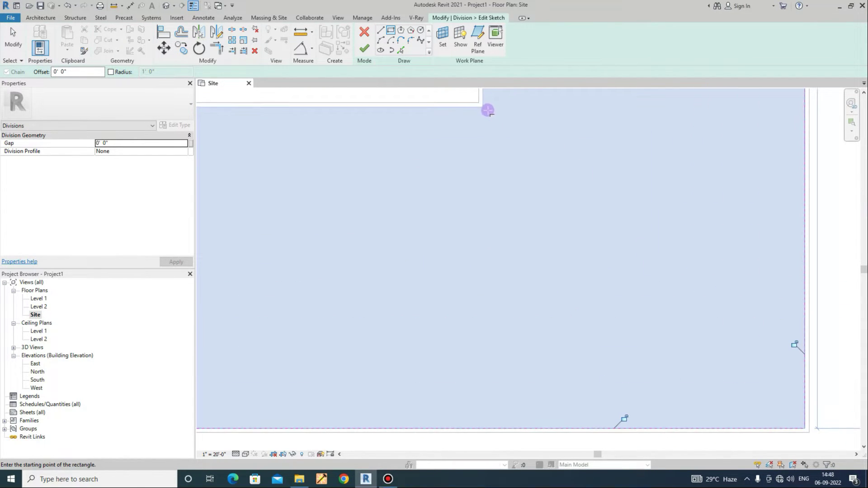
# Step: Sketch a rectangle along the border part's inner edges, from its lower-right inner corner to its upper-left inner corner
pyautogui.click(482, 106)
pyautogui.scroll(-6, 674, 326)
pyautogui.click(716, 350)
pyautogui.scroll(-3, 596, 357)
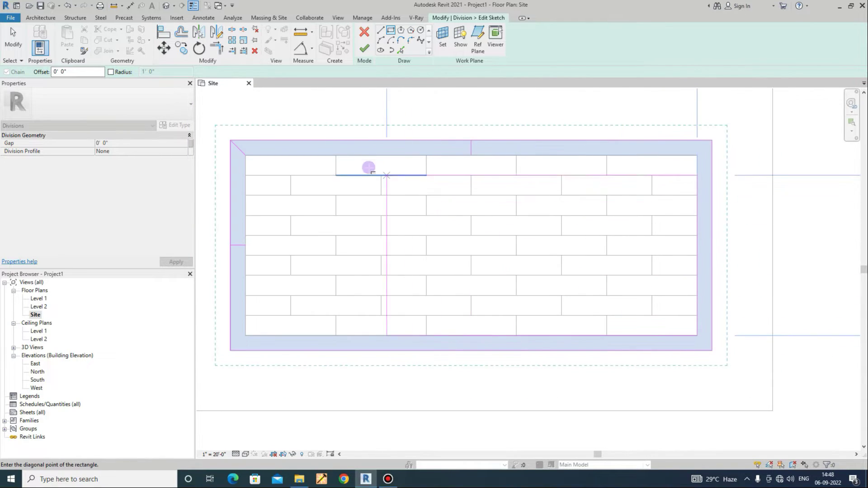
pyautogui.scroll(5, 202, 147)
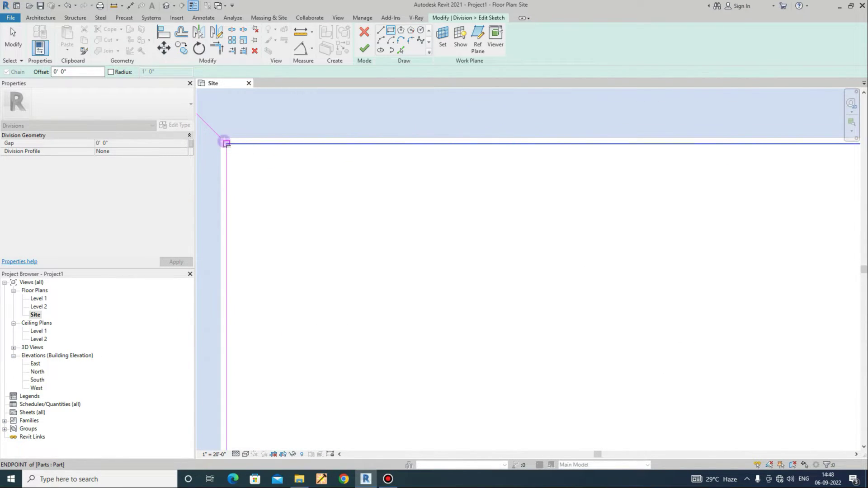
pyautogui.scroll(-3, 382, 184)
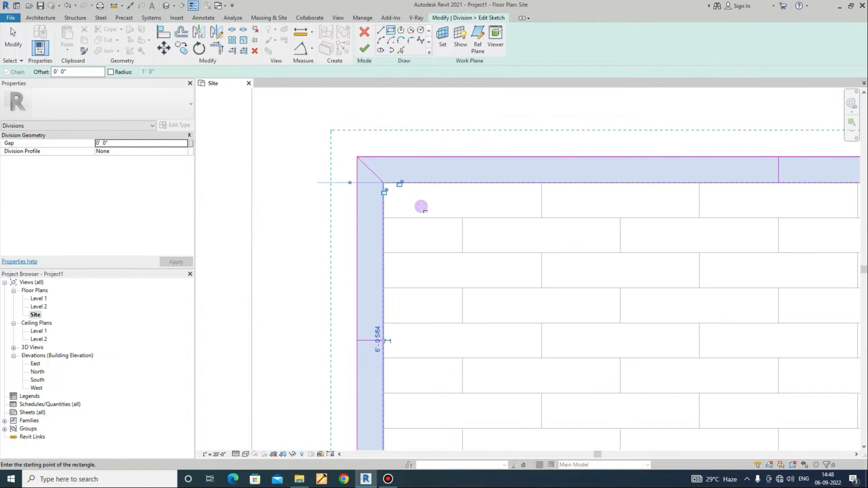
# Step: Sketch a diagonal line across the border's upper-right corner, joining its inner and outer corners
pyautogui.moveTo(621, 270); pyautogui.dragTo(171, 272, button='middle')
pyautogui.scroll(2, 739, 200)
pyautogui.scroll(5, 716, 171)
pyautogui.click(697, 161)
pyautogui.scroll(-3, 470, 296)
pyautogui.scroll(3, 671, 98)
pyautogui.click(642, 131)
# Step: Sketch a horizontal line across the middle of the border's right strip, from its inner edge to its outer edge
pyautogui.scroll(-3, 620, 215)
pyautogui.scroll(4, 578, 248)
pyautogui.scroll(-3, 585, 228)
pyautogui.scroll(5, 550, 223)
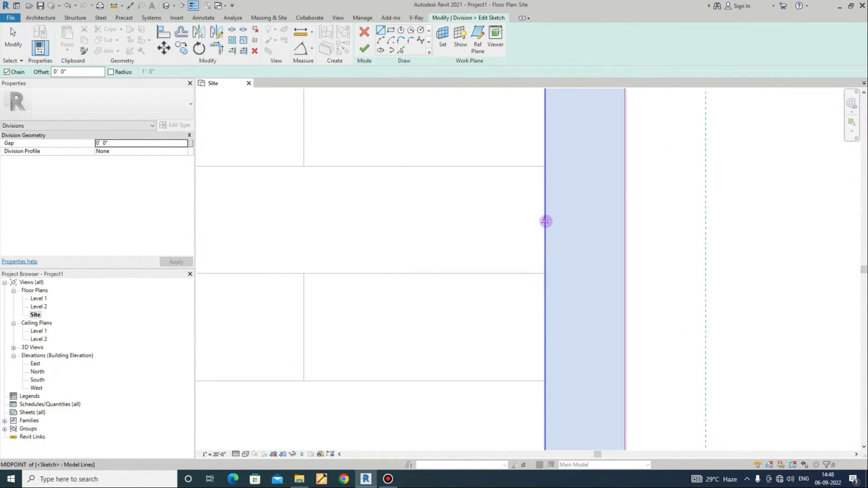
pyautogui.scroll(3, 544, 219)
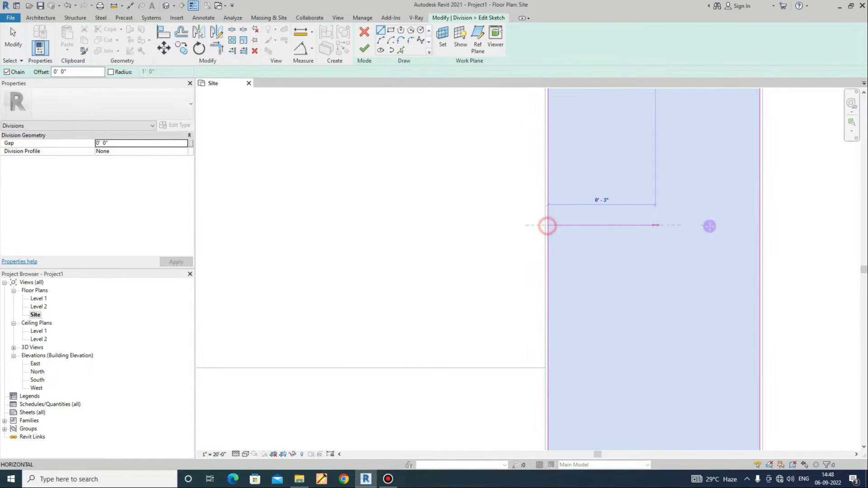
pyautogui.click(760, 227)
pyautogui.scroll(-5, 548, 188)
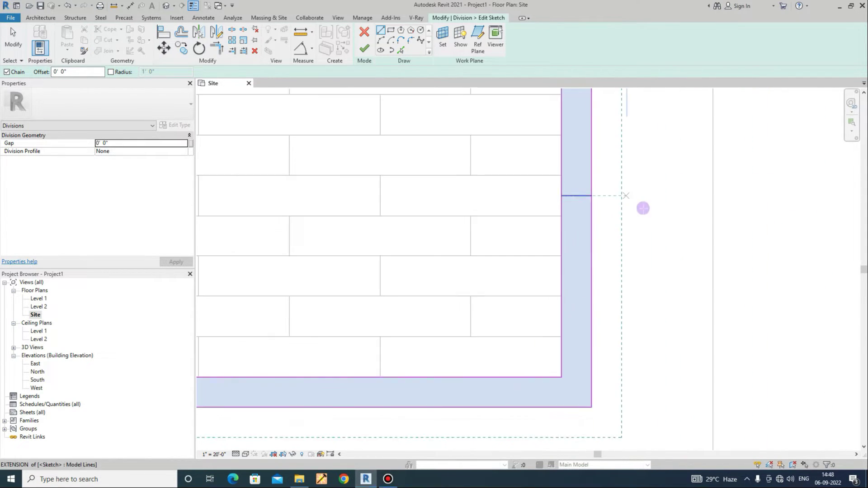
# Step: Sketch a diagonal line across the border's lower-right corner, from the outer corner to the inner corner
pyautogui.scroll(8, 628, 359)
pyautogui.click(634, 352)
pyautogui.scroll(-2, 698, 376)
pyautogui.scroll(-2, 445, 165)
pyautogui.moveTo(425, 154); pyautogui.dragTo(656, 380, button='middle')
pyautogui.scroll(2, 599, 302)
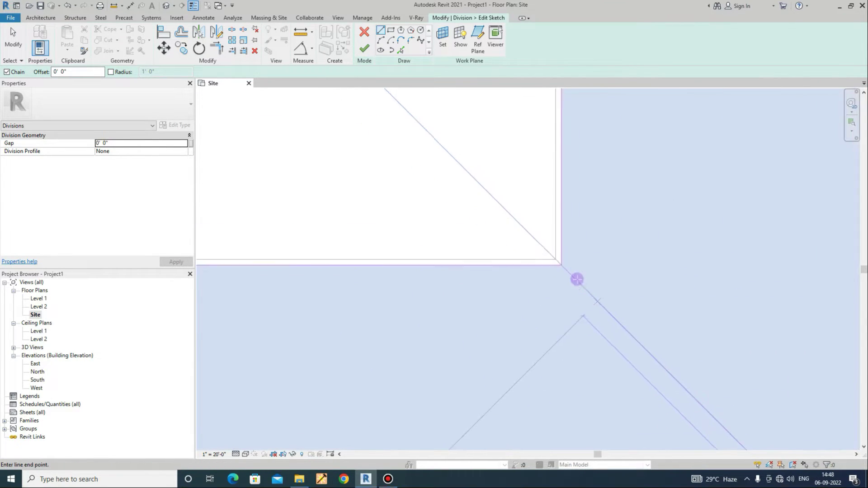
pyautogui.scroll(2, 577, 281)
pyautogui.click(555, 257)
pyautogui.scroll(-4, 724, 247)
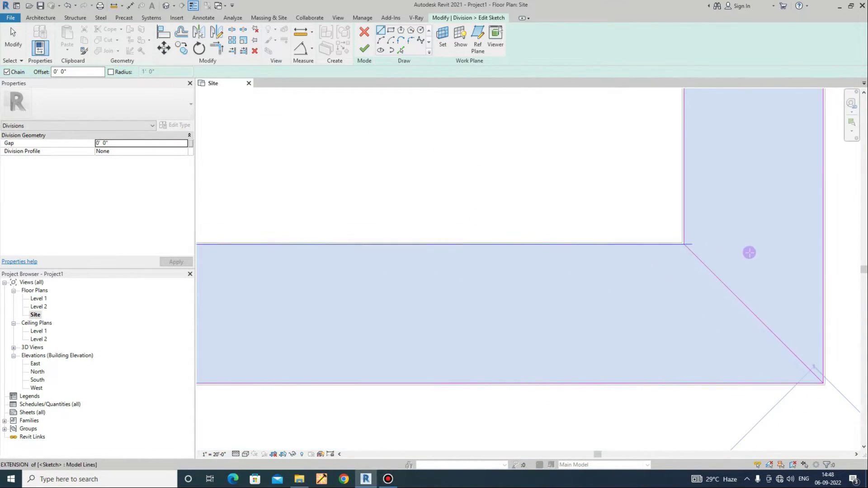
# Step: Sketch a vertical line across the middle of the border's lower strip, from its inner edge to its outer edge
pyautogui.scroll(6, 446, 277)
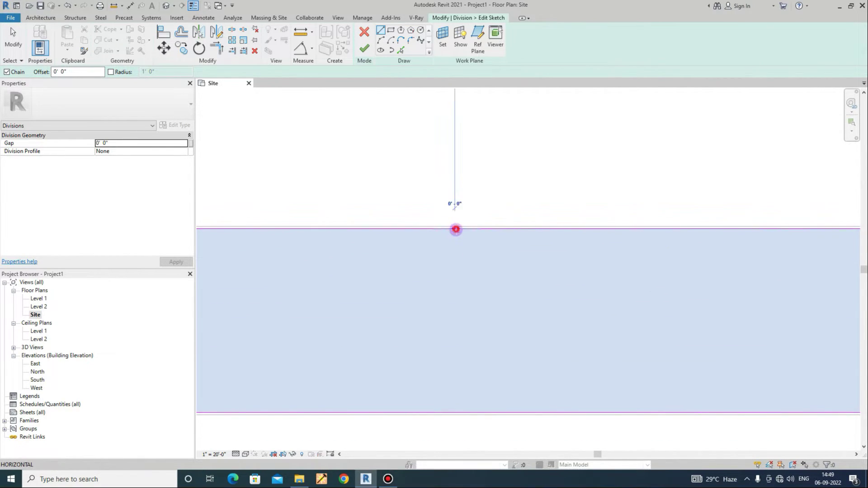
pyautogui.click(455, 229)
pyautogui.scroll(-4, 502, 201)
pyautogui.scroll(4, 489, 246)
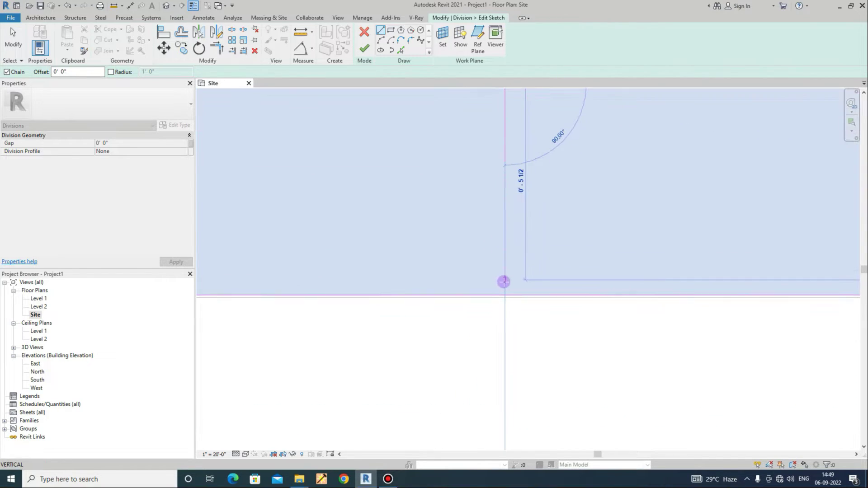
pyautogui.click(503, 295)
pyautogui.scroll(-5, 601, 317)
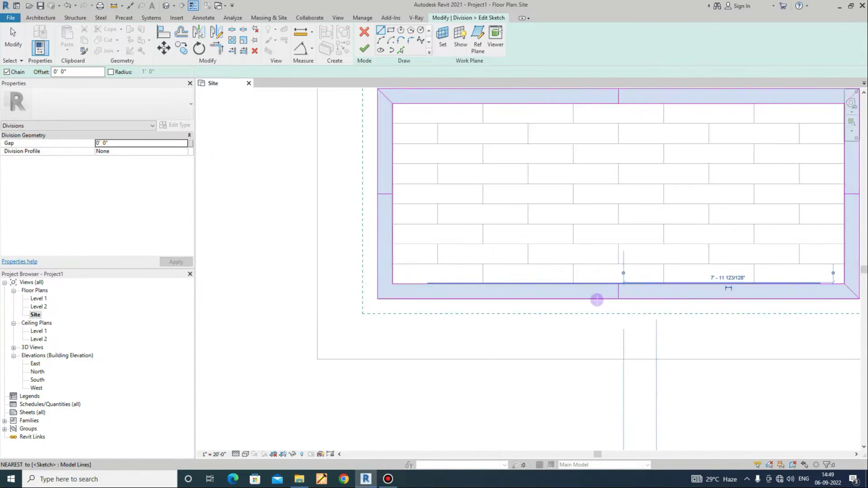
# Step: Sketch a diagonal line about 8 3/8" long across the border's lower-left corner, from the inner corner to the outer corner
pyautogui.scroll(6, 452, 265)
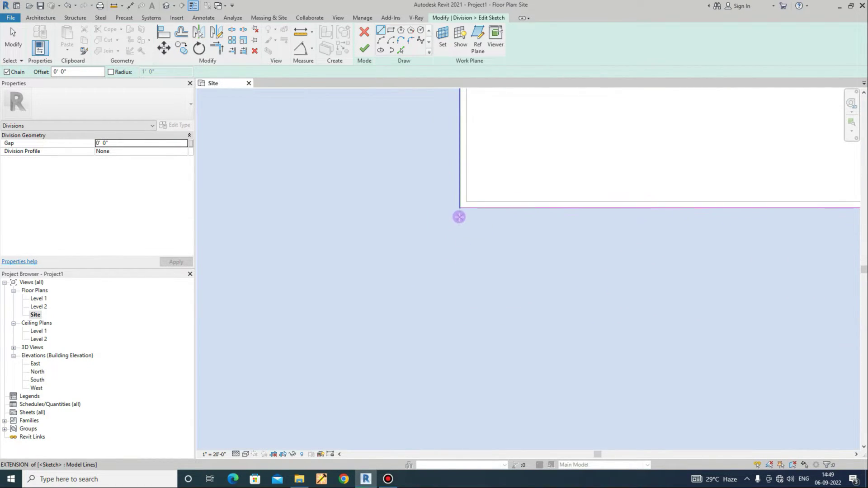
pyautogui.scroll(-5, 539, 179)
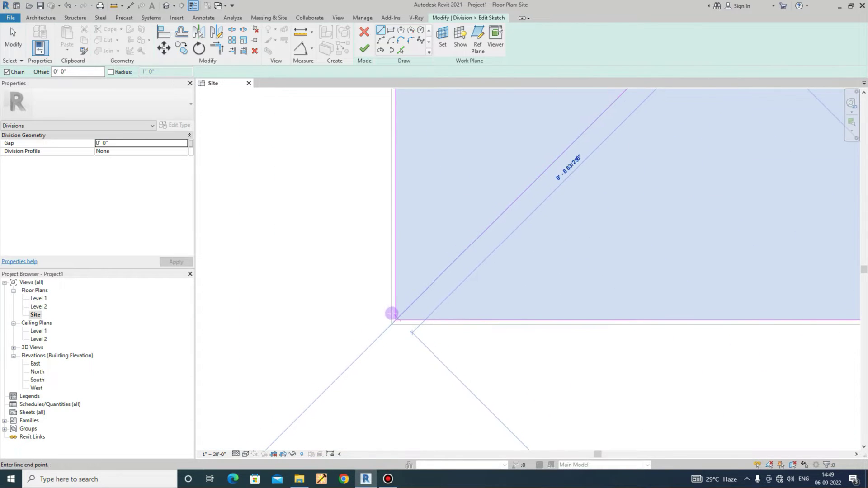
pyautogui.click(395, 319)
pyautogui.scroll(-5, 422, 345)
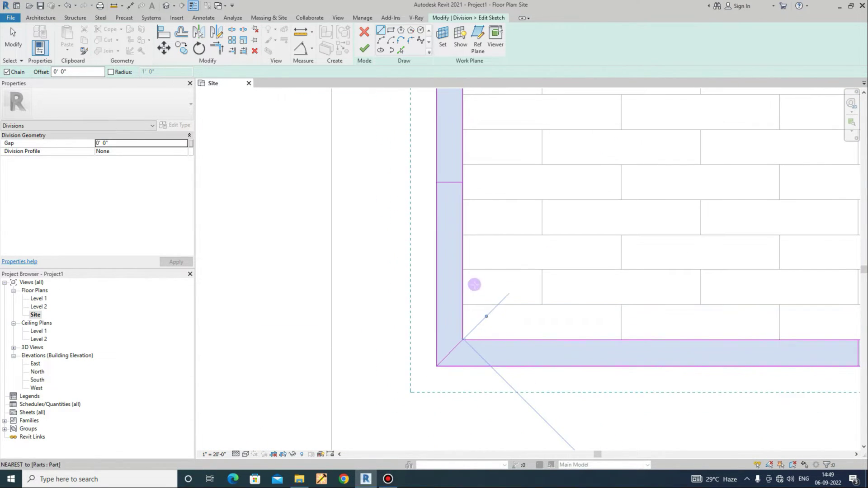
# Step: Finish the border part's division sketch and complete the division
pyautogui.click(364, 49)
pyautogui.scroll(-5, 378, 250)
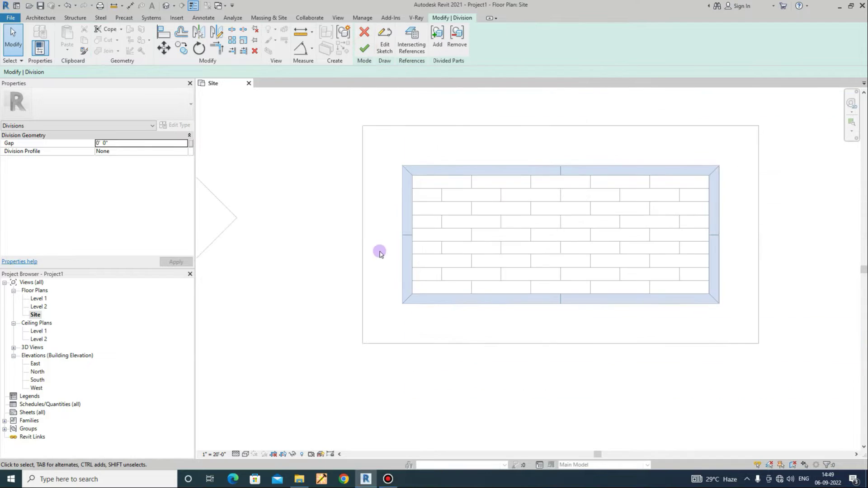
pyautogui.click(364, 49)
# Step: Examine the divided border and staggered planks up close, checking their corners, joints and edges
pyautogui.scroll(3, 520, 249)
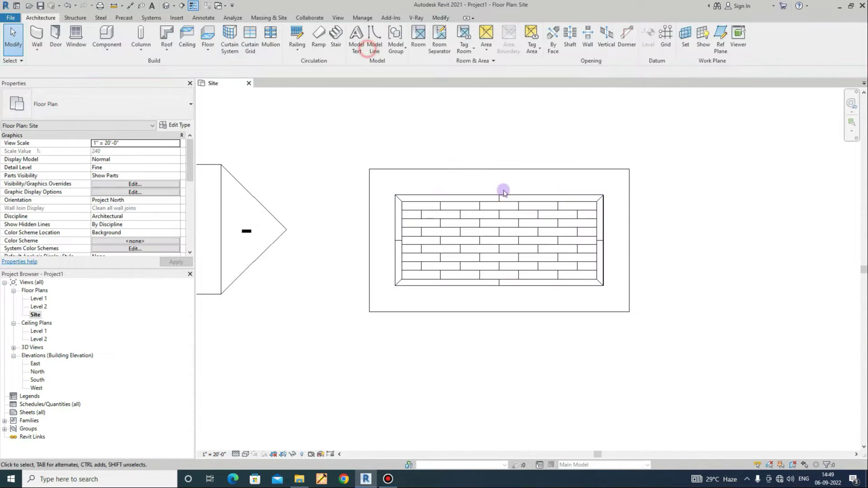
pyautogui.scroll(8, 435, 222)
pyautogui.scroll(-2, 506, 204)
pyautogui.scroll(3, 510, 175)
pyautogui.scroll(-5, 517, 192)
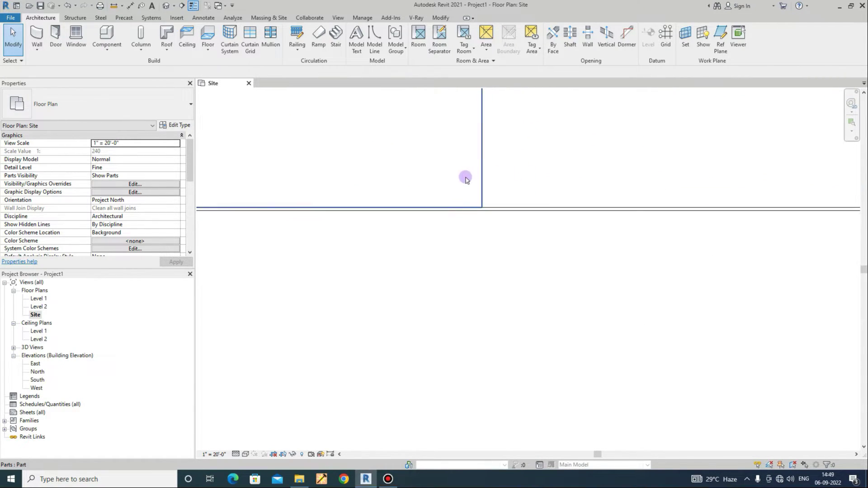
pyautogui.scroll(4, 542, 266)
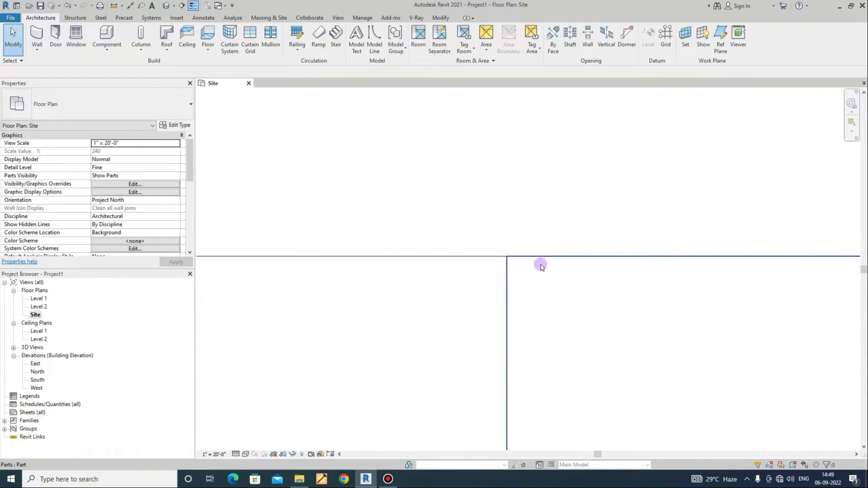
pyautogui.scroll(-5, 543, 256)
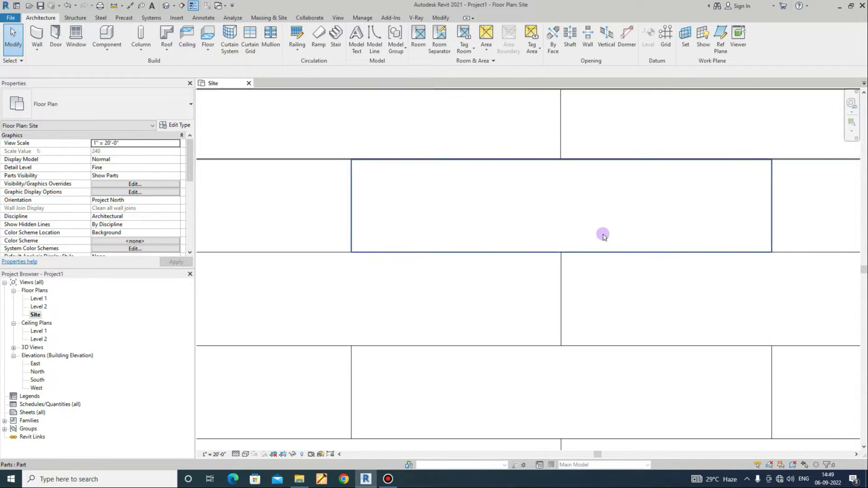
pyautogui.scroll(-3, 542, 235)
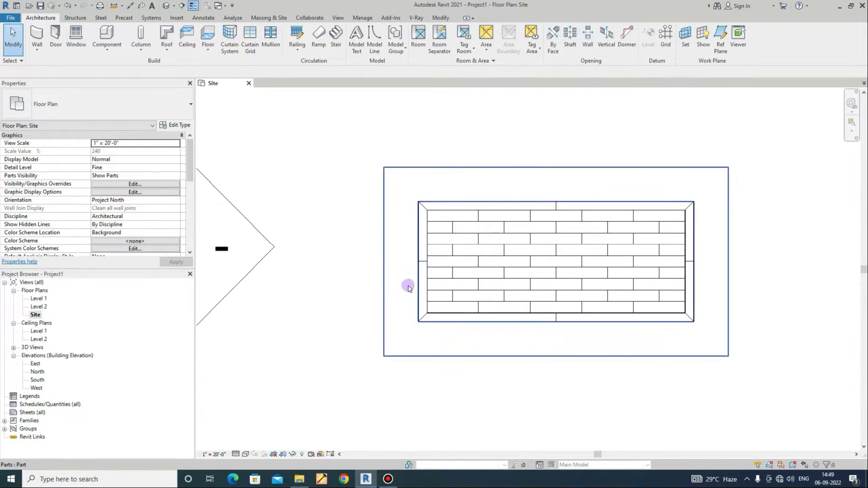
pyautogui.scroll(4, 452, 266)
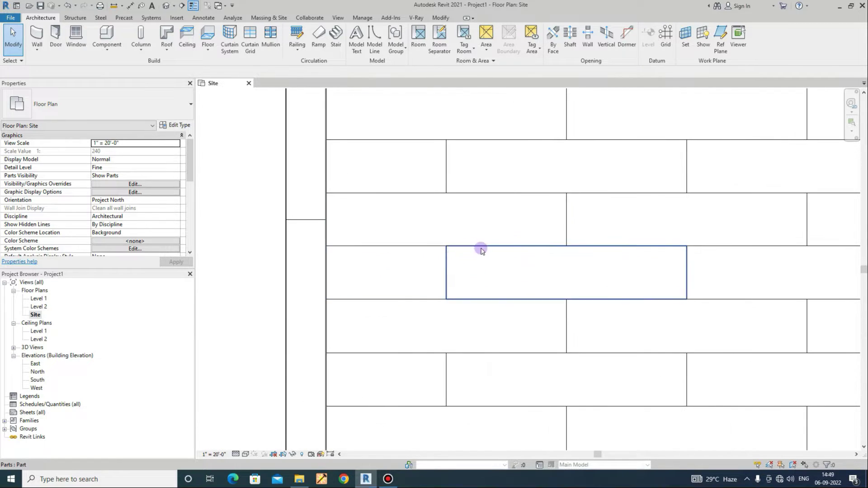
pyautogui.scroll(-5, 503, 279)
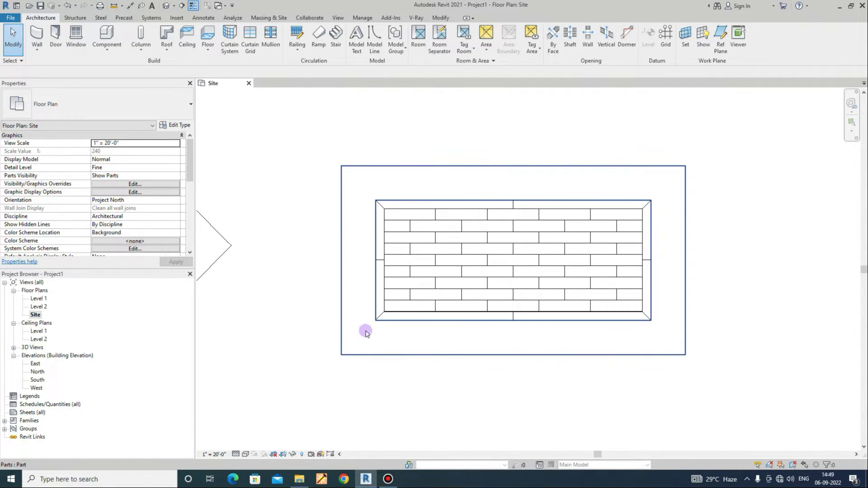
# Step: Start dividing the outer floor part surrounding the border and sketch a rectangle along its outer edges
pyautogui.click(346, 356)
pyautogui.click(406, 39)
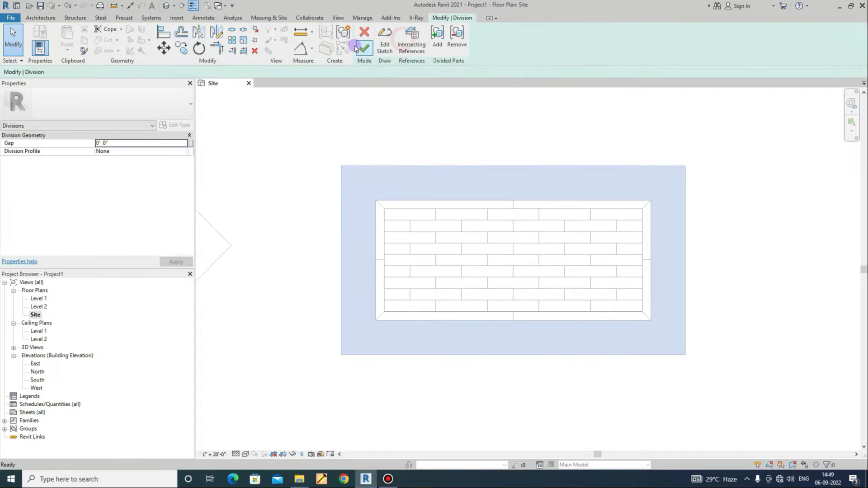
pyautogui.click(385, 45)
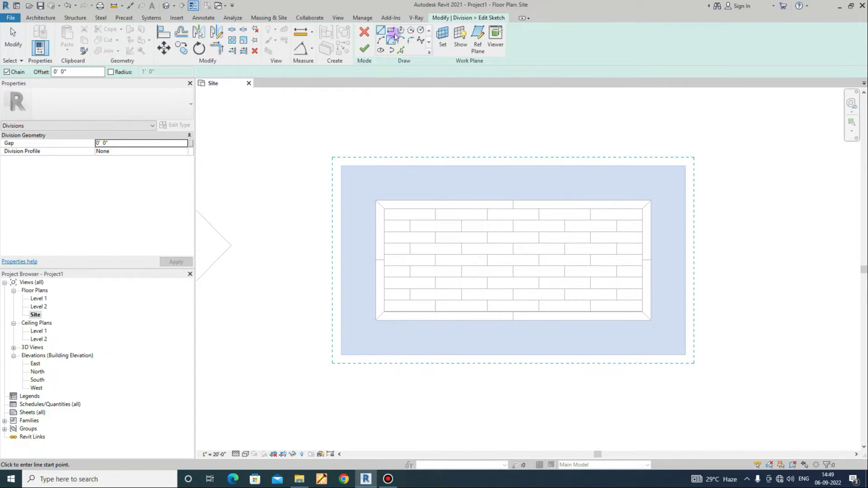
pyautogui.click(343, 167)
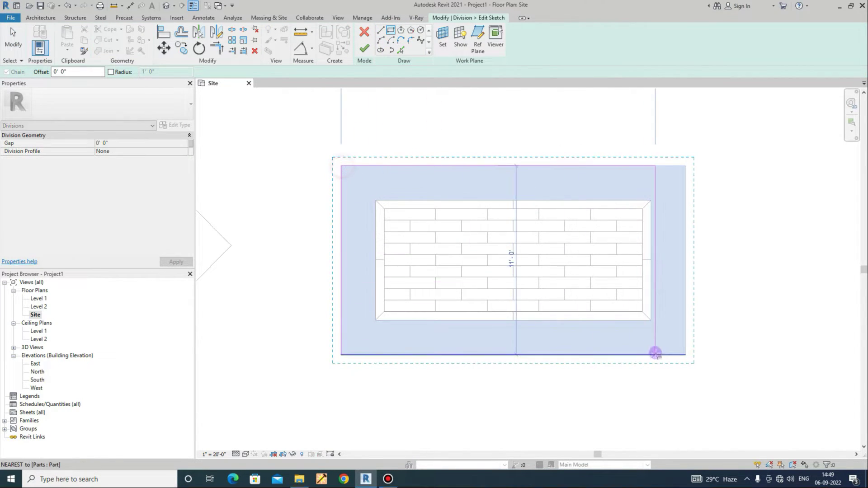
pyautogui.scroll(4, 723, 360)
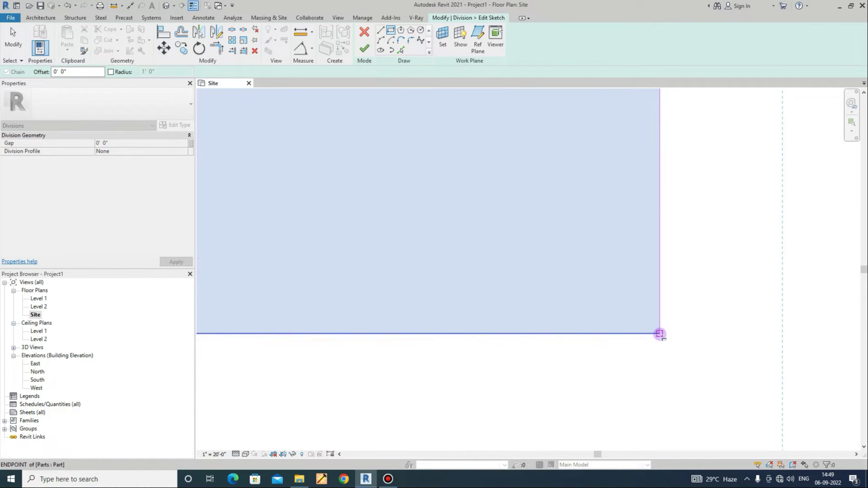
pyautogui.click(660, 334)
# Step: Sketch a rectangle along the outer floor part's inner edges, from its lower-right inner corner to its upper-left inner corner
pyautogui.scroll(3, 462, 137)
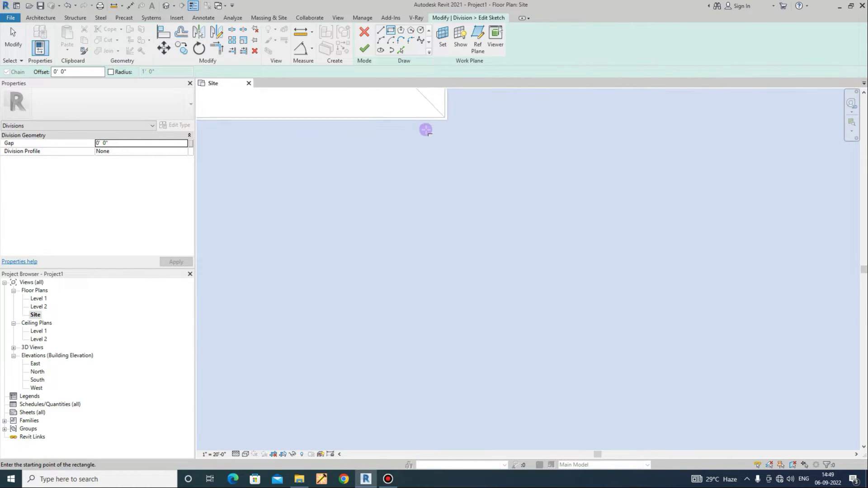
pyautogui.click(454, 118)
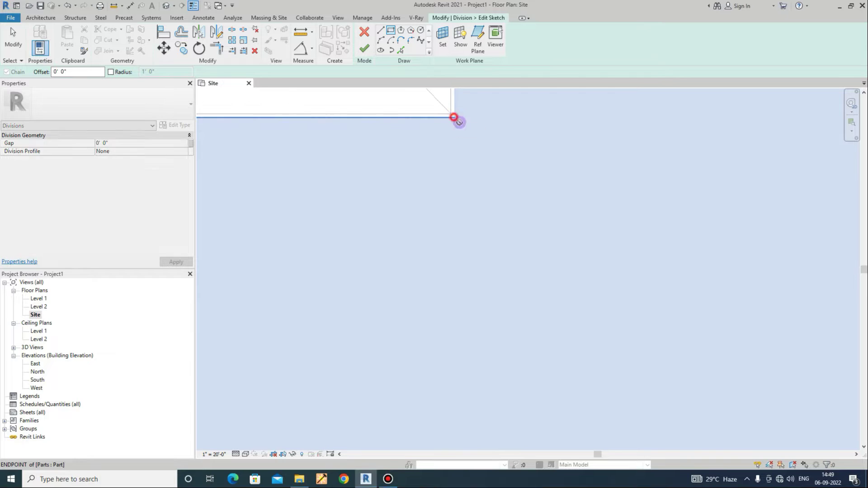
pyautogui.scroll(-6, 652, 316)
pyautogui.scroll(8, 494, 229)
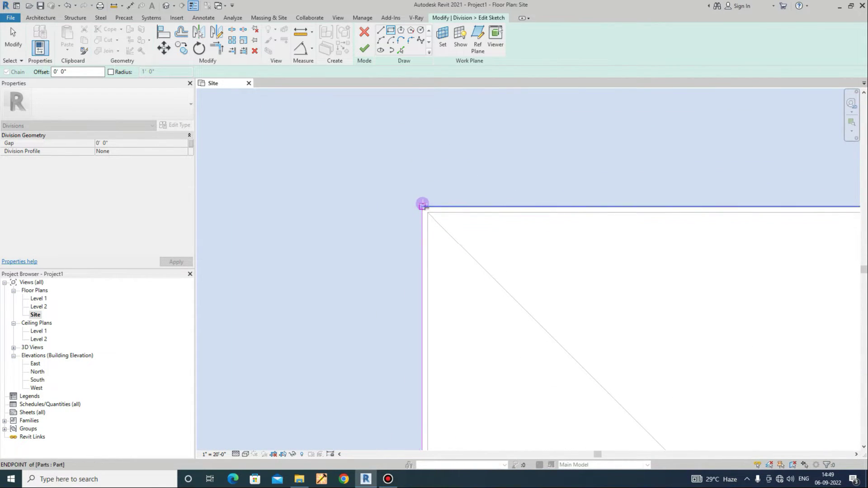
pyautogui.click(422, 204)
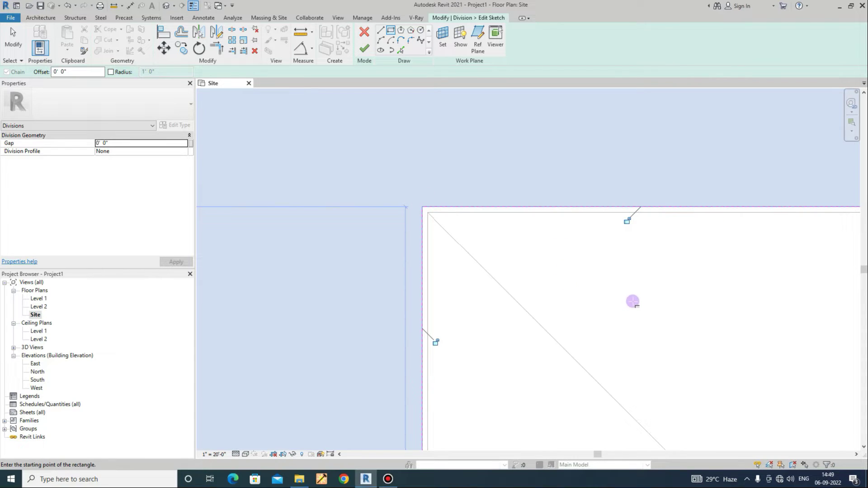
pyautogui.scroll(-6, 454, 216)
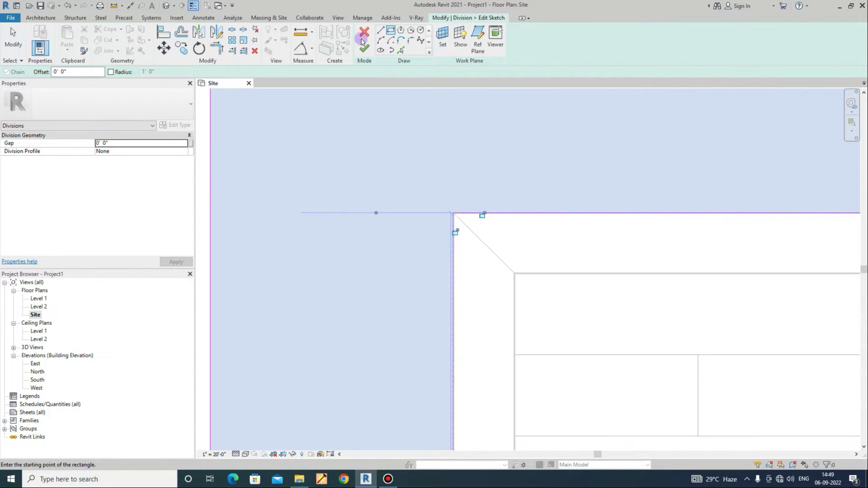
# Step: Sketch a diagonal line across the outer floor part's upper-left corner, from the inner corner to the outer corner
pyautogui.scroll(-1, 393, 107)
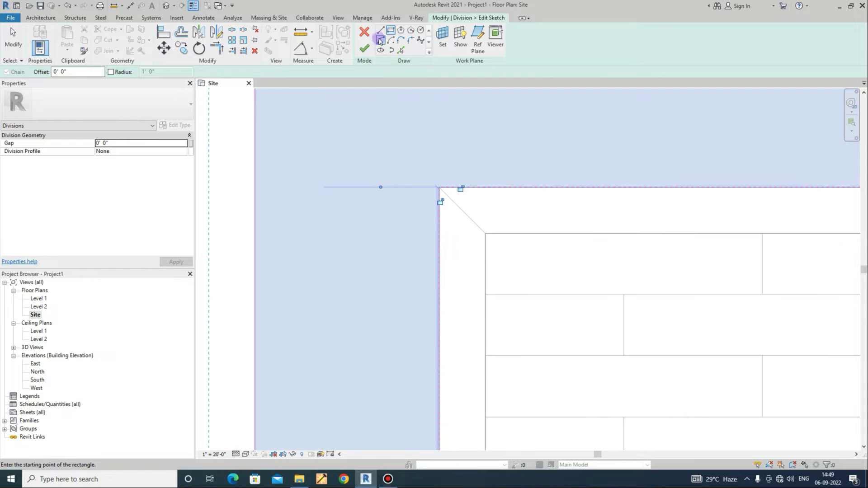
pyautogui.scroll(5, 446, 183)
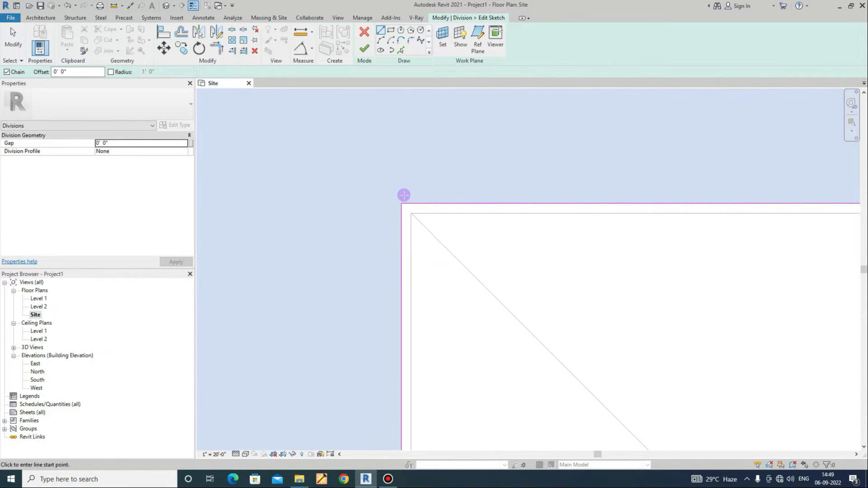
pyautogui.click(401, 204)
pyautogui.scroll(-6, 634, 301)
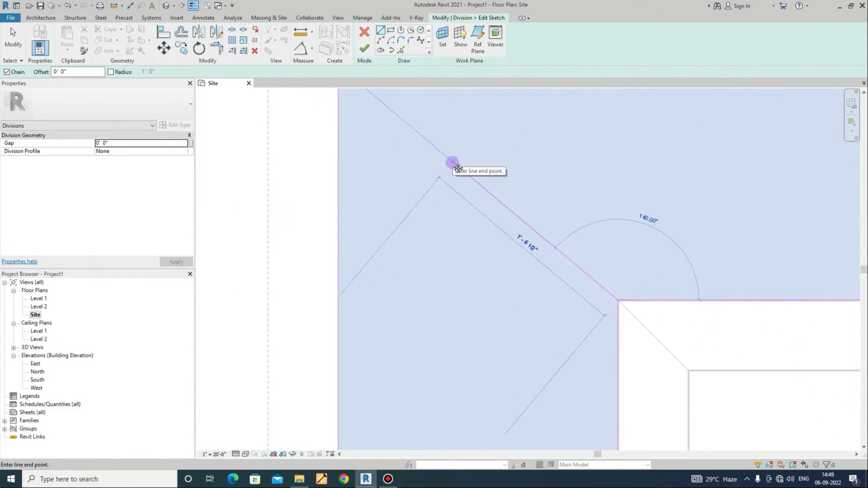
pyautogui.moveTo(451, 163); pyautogui.dragTo(490, 269, button='middle')
pyautogui.click(378, 126)
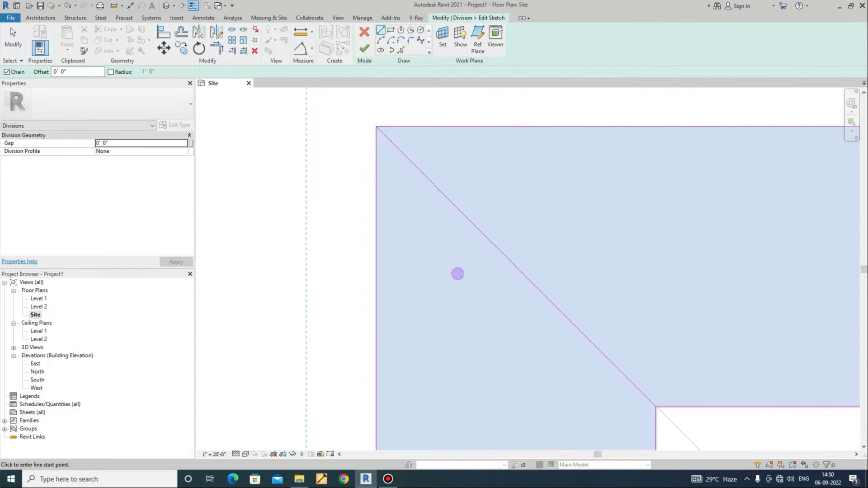
# Step: Sketch a diagonal line across the outer floor part's upper-right corner, from the inner corner to the outer corner
pyautogui.scroll(-5, 391, 249)
pyautogui.scroll(-3, 391, 247)
pyautogui.click(451, 291)
pyautogui.moveTo(612, 291); pyautogui.dragTo(424, 297, button='middle')
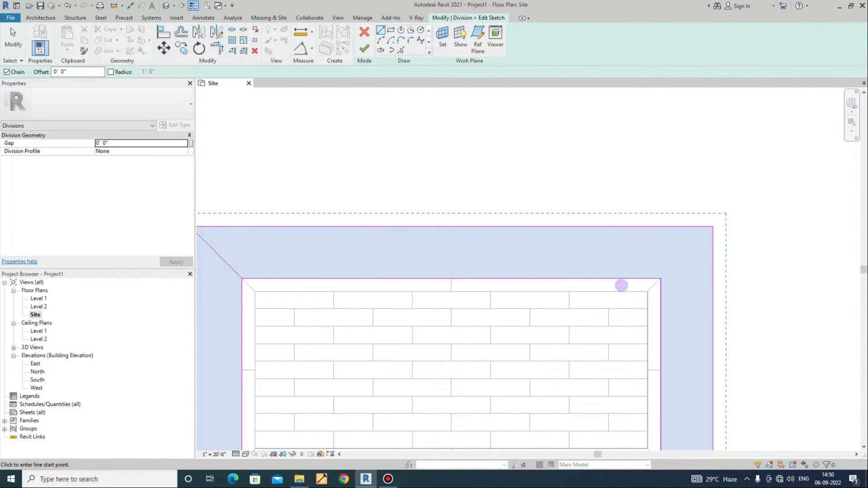
pyautogui.scroll(8, 679, 276)
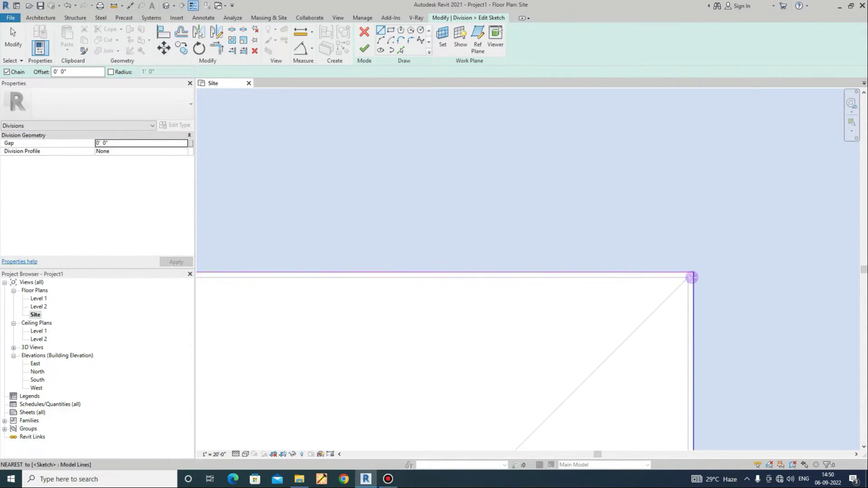
pyautogui.click(693, 273)
pyautogui.scroll(-8, 481, 329)
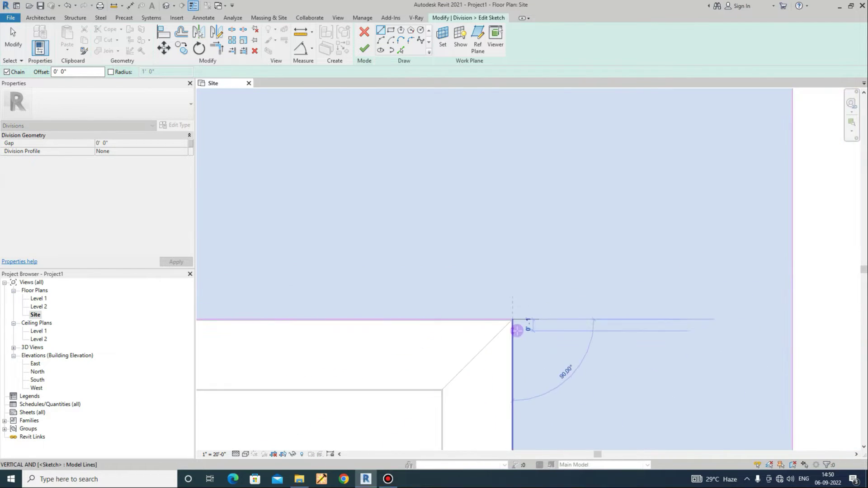
pyautogui.scroll(3, 706, 172)
pyautogui.click(623, 149)
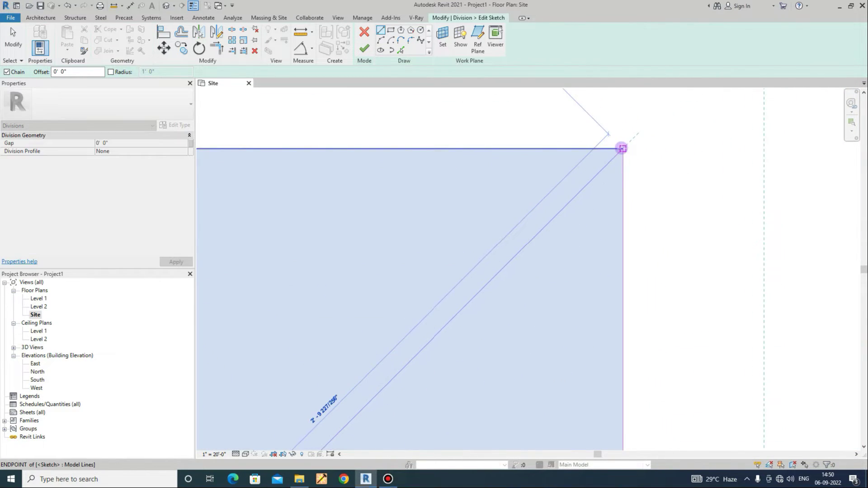
# Step: Sketch a diagonal line across the outer floor part's lower-right corner, from the outer corner to the inner corner
pyautogui.scroll(-3, 552, 173)
pyautogui.scroll(-3, 540, 167)
pyautogui.scroll(3, 527, 281)
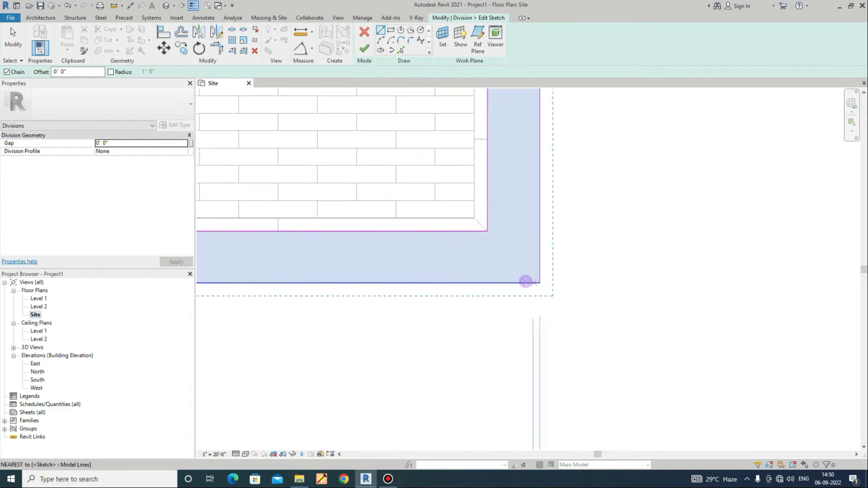
pyautogui.scroll(3, 457, 208)
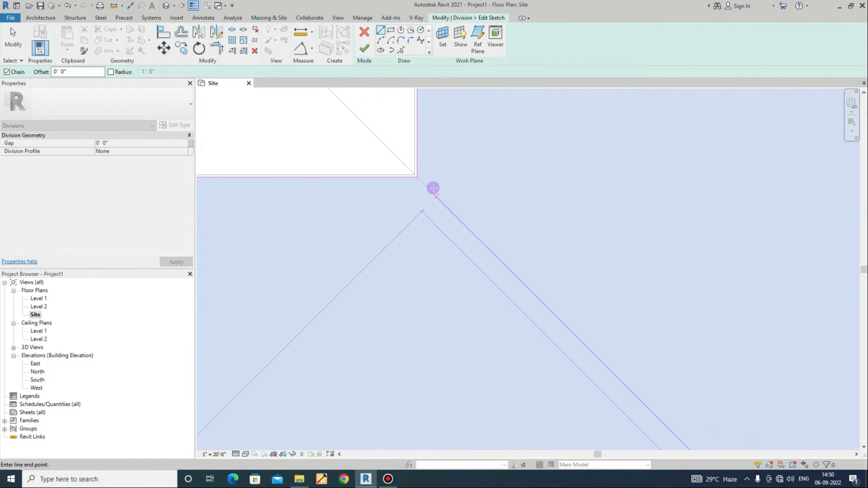
pyautogui.click(418, 178)
pyautogui.scroll(-5, 603, 204)
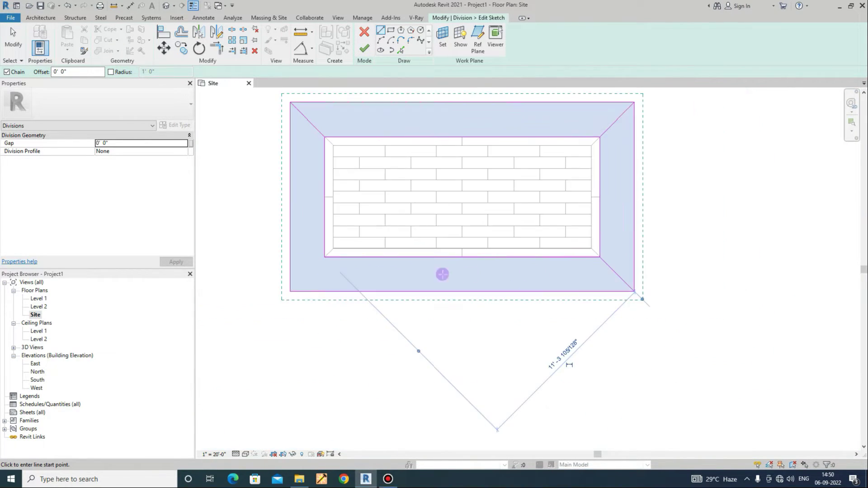
# Step: Sketch a diagonal line across the outer floor part's lower-left corner, from the outer corner to the inner corner
pyautogui.click(290, 291)
pyautogui.scroll(5, 326, 253)
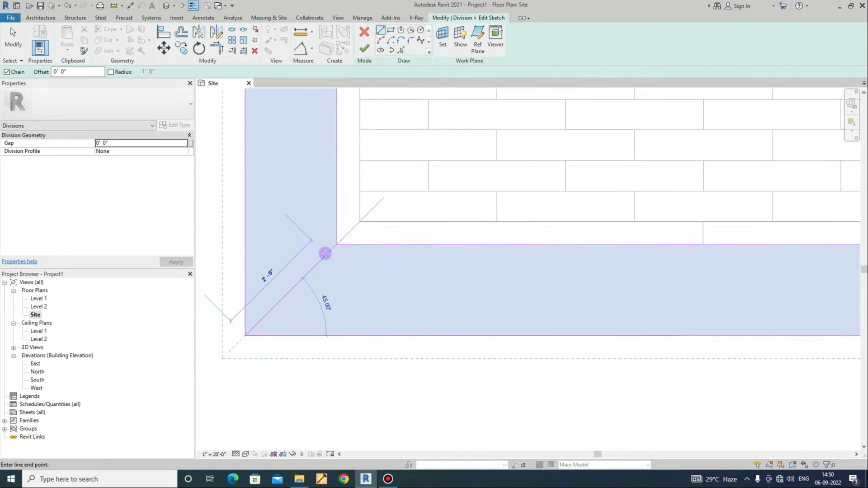
pyautogui.click(396, 181)
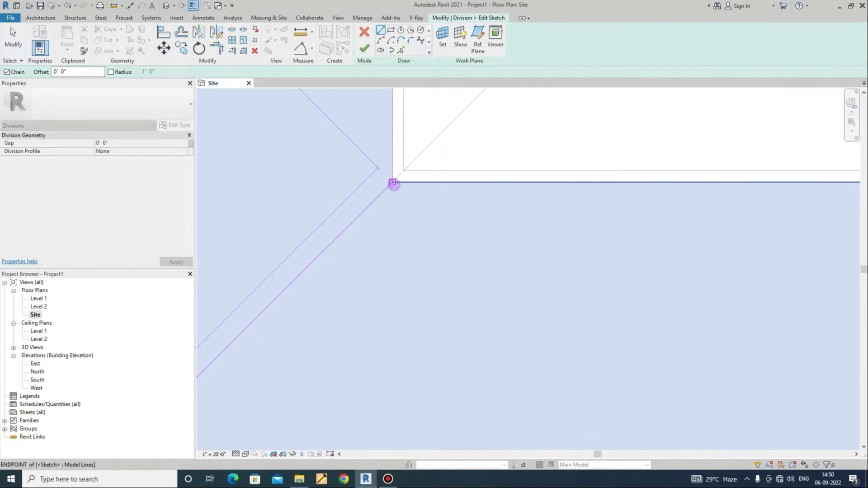
# Step: Sketch a horizontal line across the outer part's left side, in line with the border's middle joint
pyautogui.scroll(-3, 523, 291)
pyautogui.scroll(-4, 423, 286)
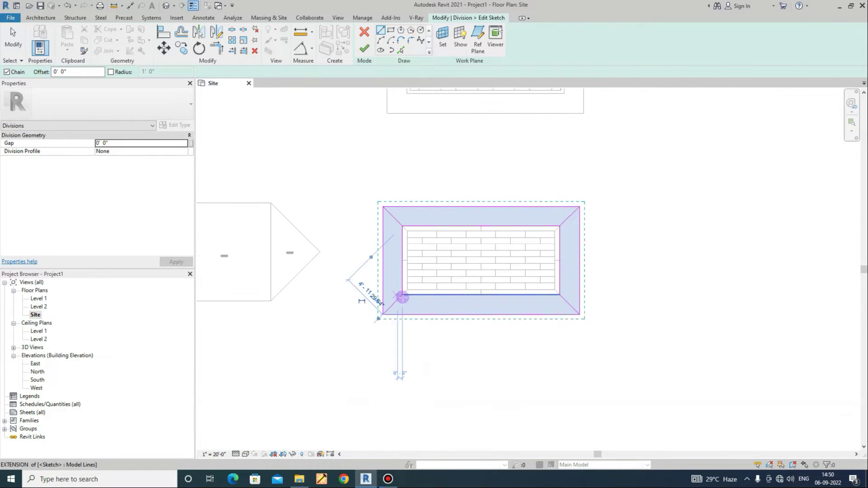
pyautogui.scroll(6, 401, 294)
pyautogui.scroll(4, 411, 240)
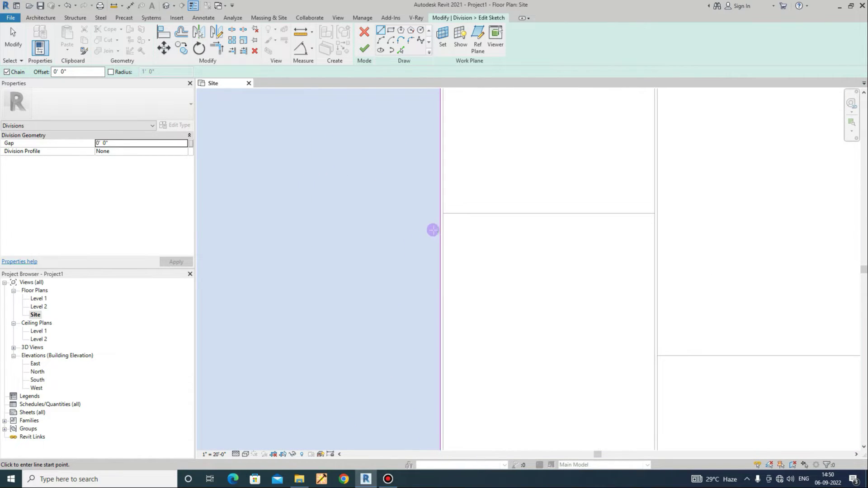
pyautogui.click(444, 207)
pyautogui.scroll(-5, 655, 246)
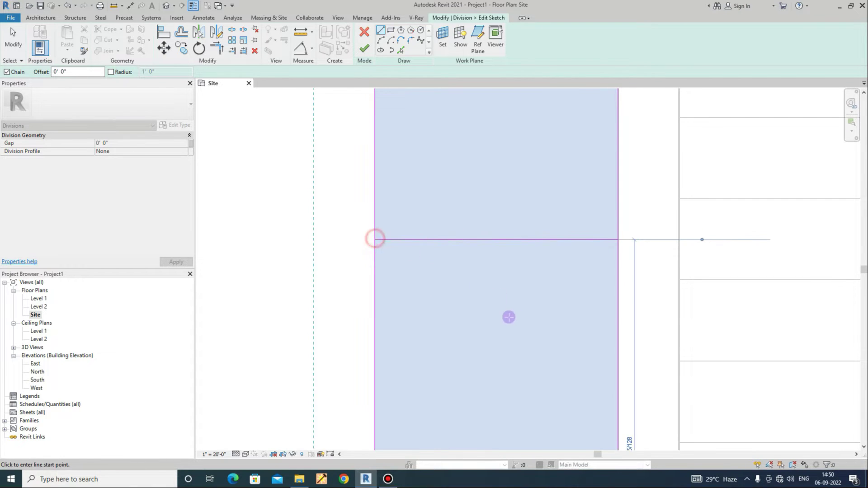
# Step: Sketch a vertical line across the outer part's lower side, in line with the border's middle joint
pyautogui.scroll(-5, 370, 227)
pyautogui.scroll(6, 583, 326)
pyautogui.scroll(2, 504, 317)
pyautogui.scroll(-3, 502, 322)
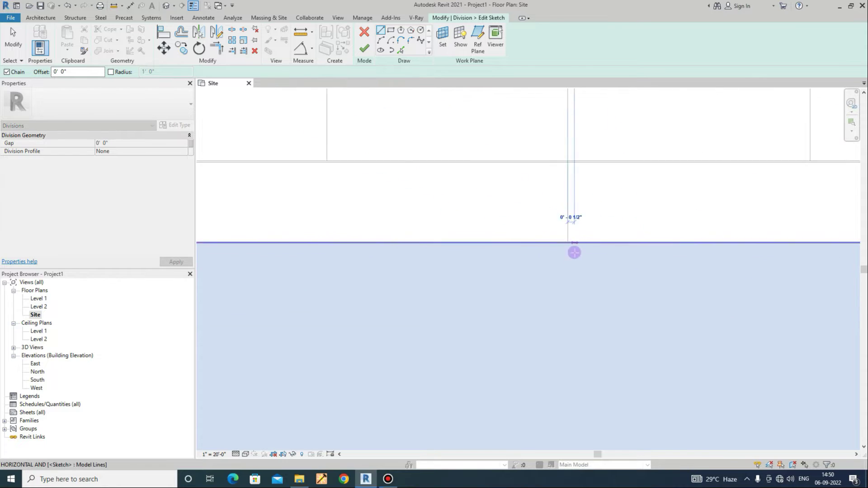
pyautogui.click(570, 402)
pyautogui.press('Escape')
# Step: Sketch a vertical line across the outer part's upper side, in line with the border's middle joint
pyautogui.scroll(-6, 518, 387)
pyautogui.scroll(6, 524, 281)
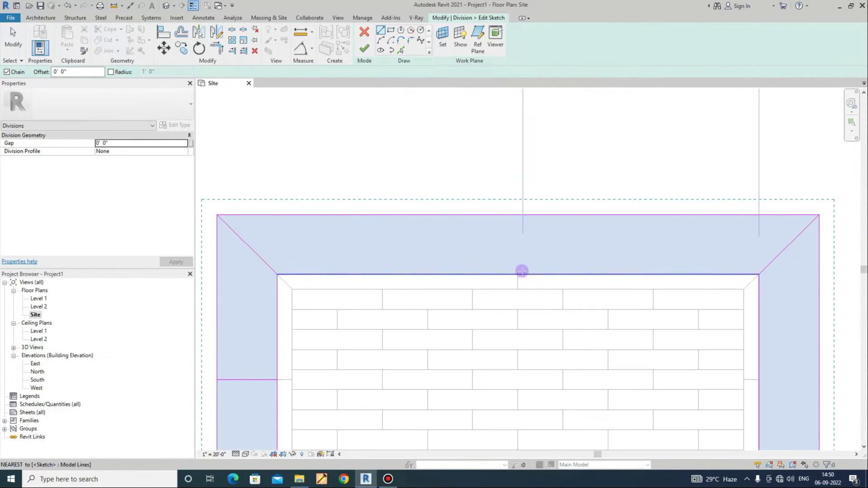
pyautogui.click(492, 294)
pyautogui.scroll(-3, 527, 298)
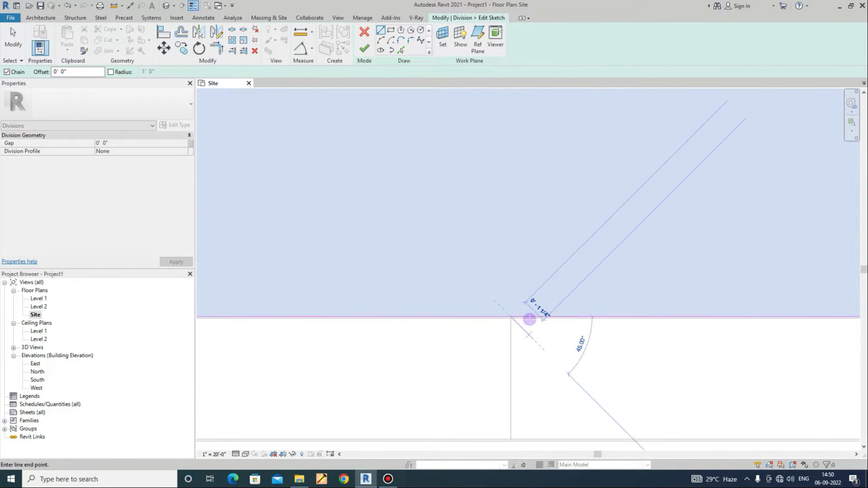
pyautogui.click(521, 106)
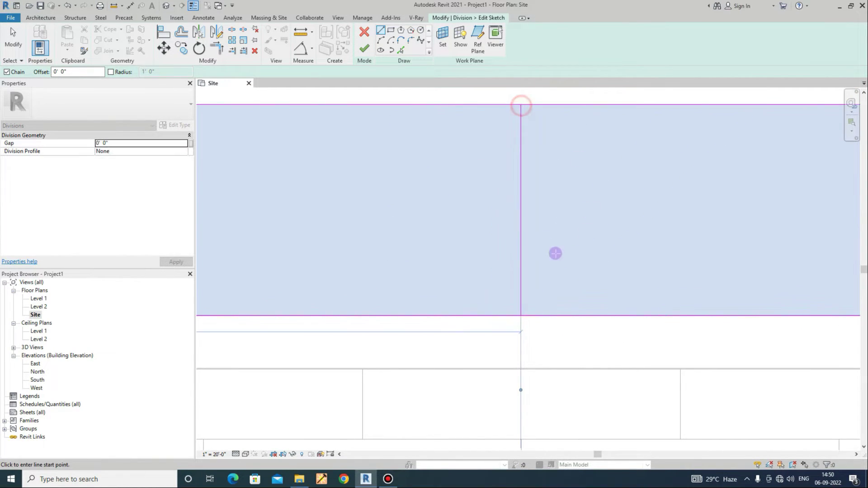
# Step: Finish the division sketch and leave the part division so the outer surround is split along the sketched lines
pyautogui.scroll(-5, 515, 204)
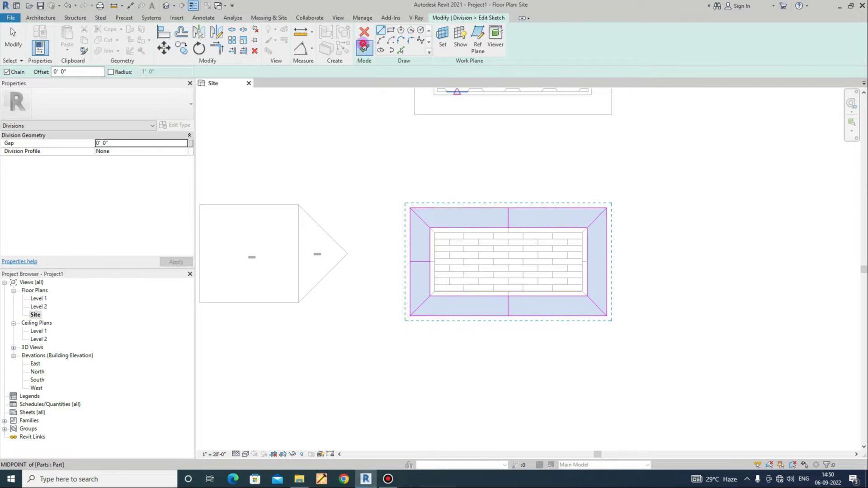
pyautogui.click(364, 48)
pyautogui.click(436, 90)
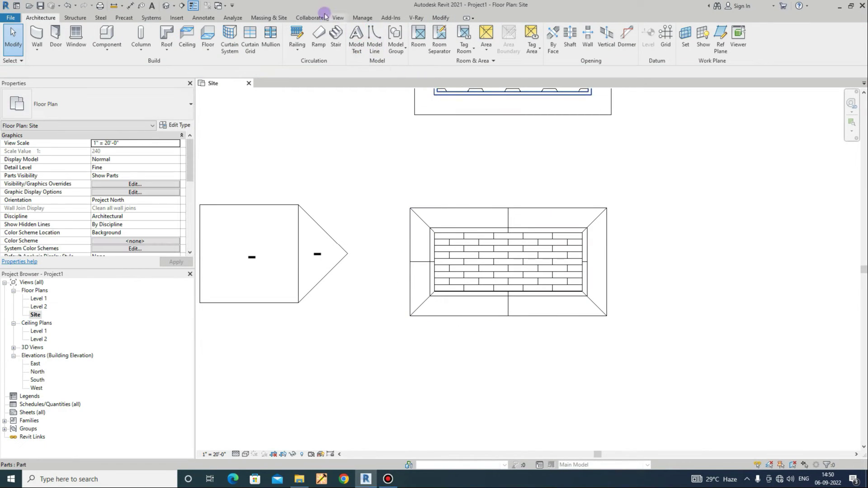
# Step: Switch to the default 3D view, bring the plank floor close and set the visual style to Shaded
pyautogui.click(165, 6)
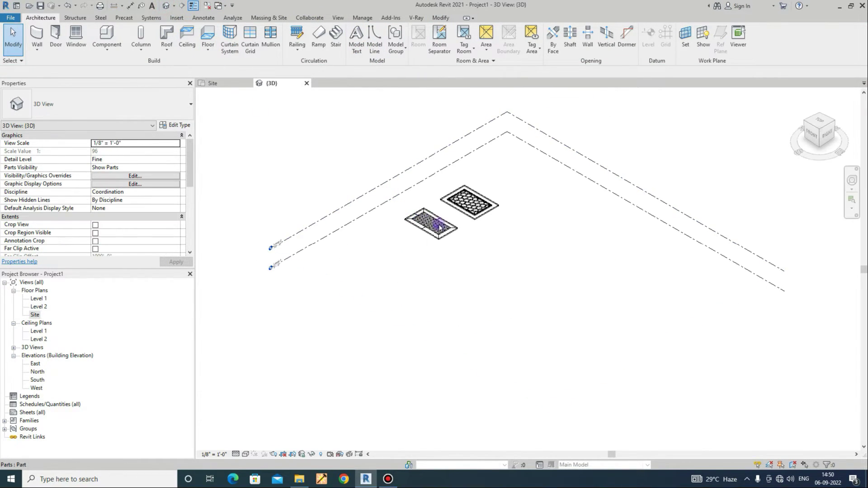
pyautogui.scroll(4, 445, 214)
pyautogui.moveTo(600, 289); pyautogui.dragTo(719, 339, button='middle')
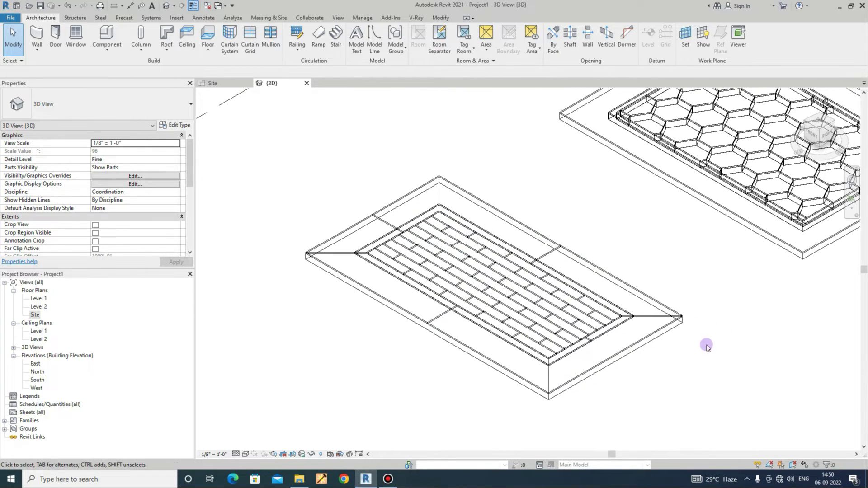
pyautogui.scroll(1, 458, 333)
pyautogui.click(236, 454)
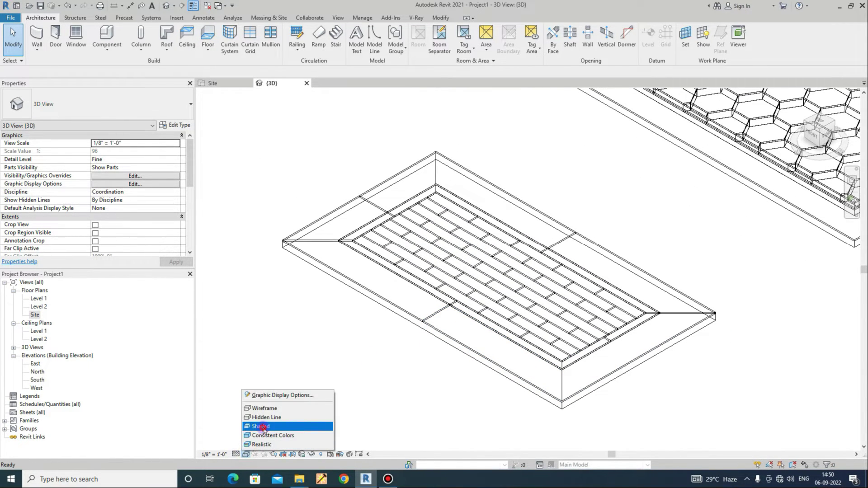
pyautogui.click(262, 424)
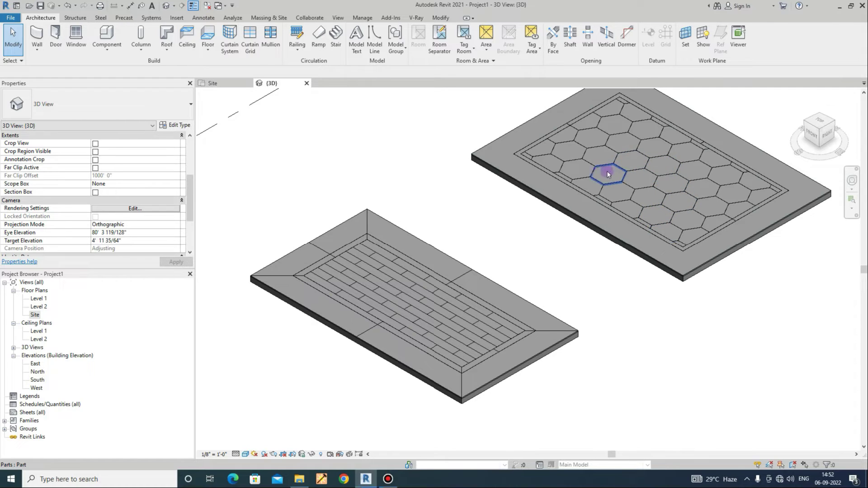
# Step: Turn off Material By Original for the left segment of the outer surround's front long side and search the materials for "marb"
pyautogui.scroll(3, 347, 309)
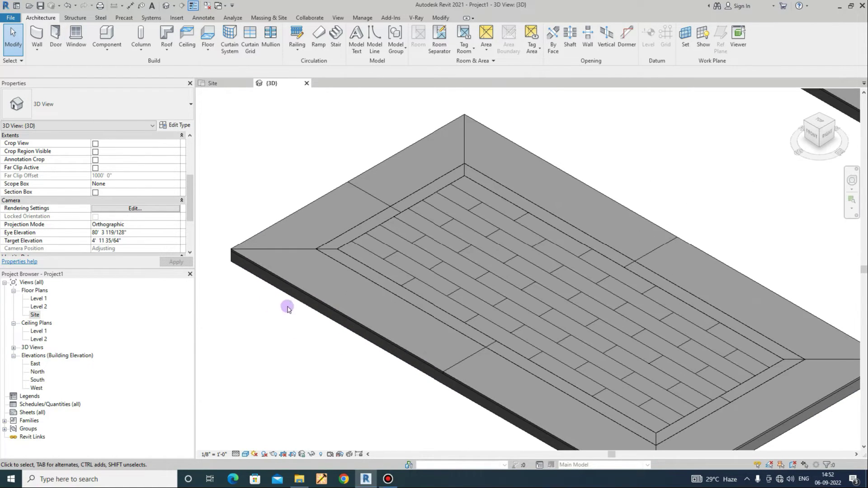
pyautogui.scroll(3, 357, 325)
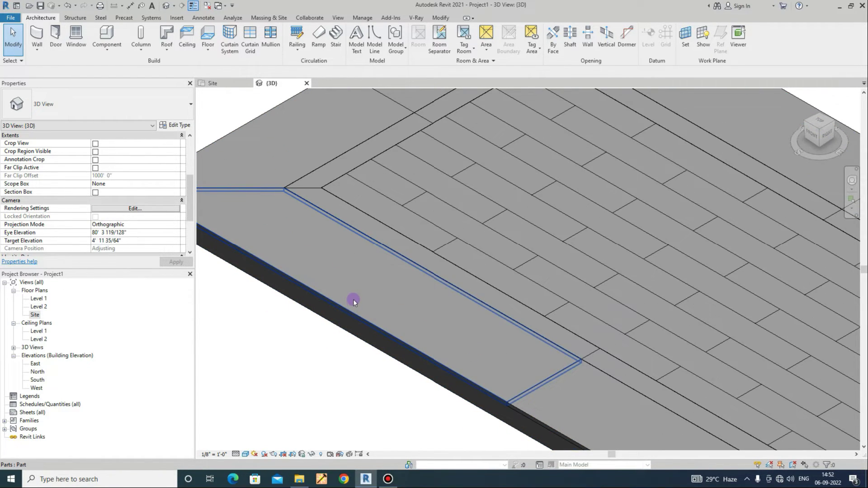
pyautogui.click(353, 299)
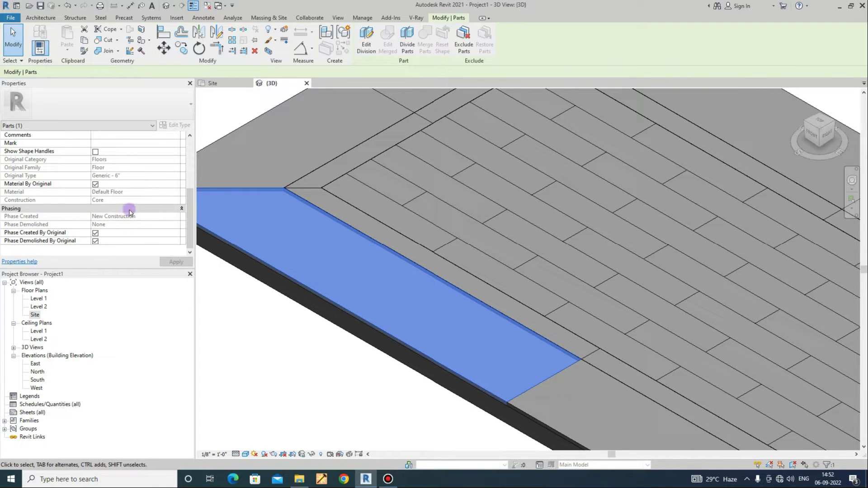
pyautogui.scroll(5, 120, 215)
pyautogui.scroll(-3, 136, 176)
pyautogui.scroll(-1, 130, 165)
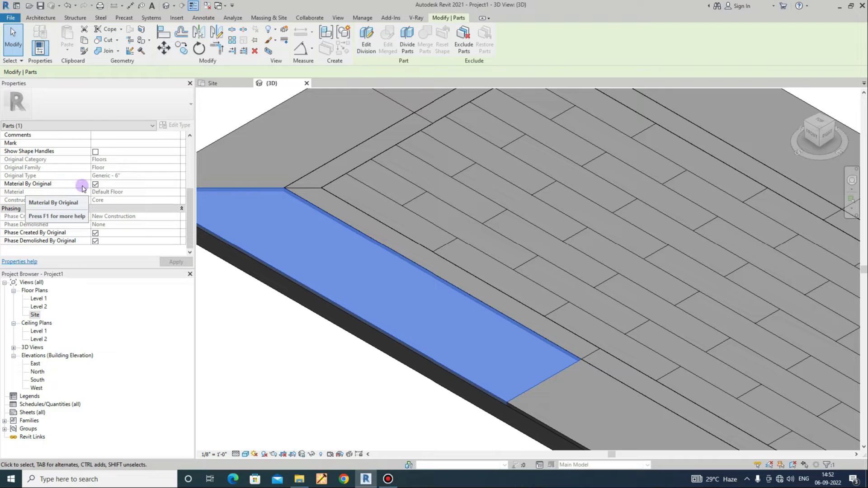
pyautogui.click(95, 184)
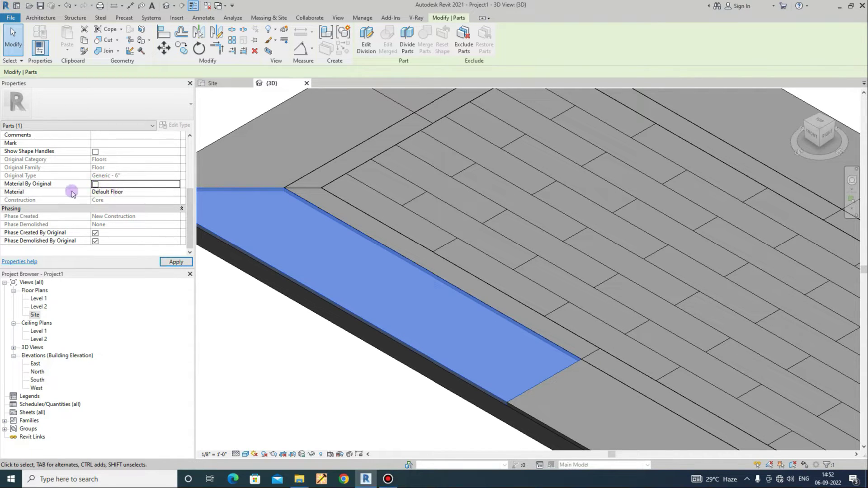
pyautogui.click(148, 196)
pyautogui.click(176, 194)
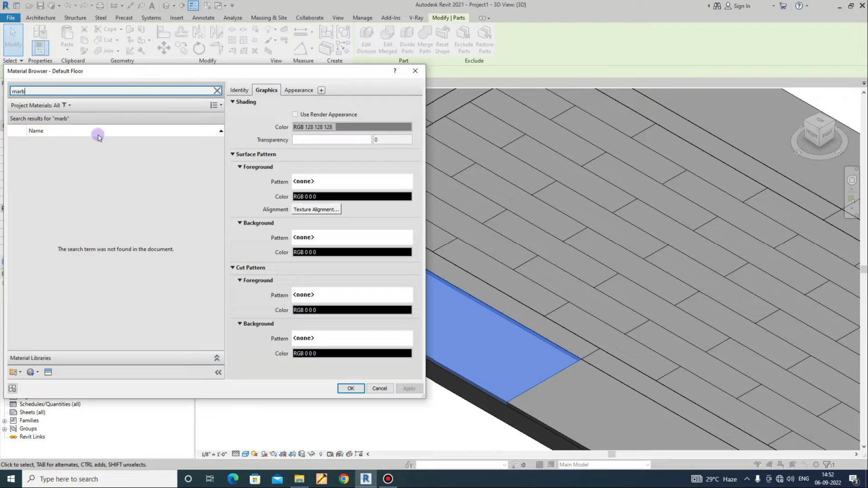
# Step: Create a new material and name it marble 21
pyautogui.click(30, 374)
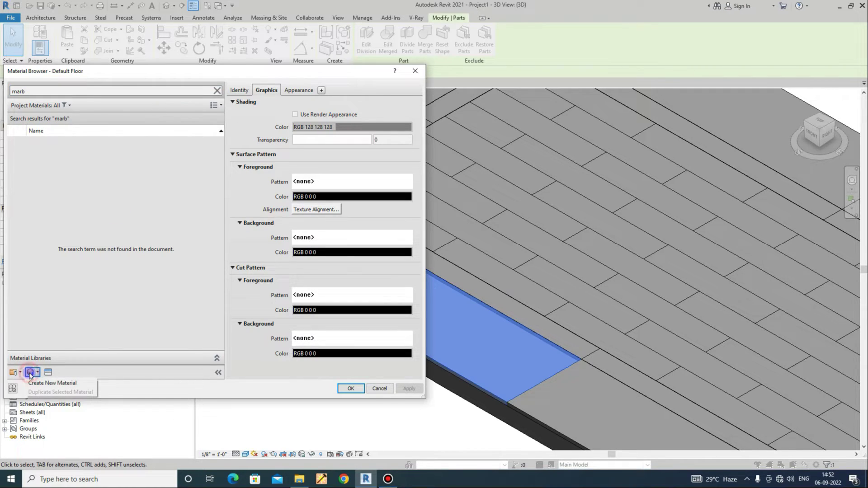
pyautogui.click(54, 382)
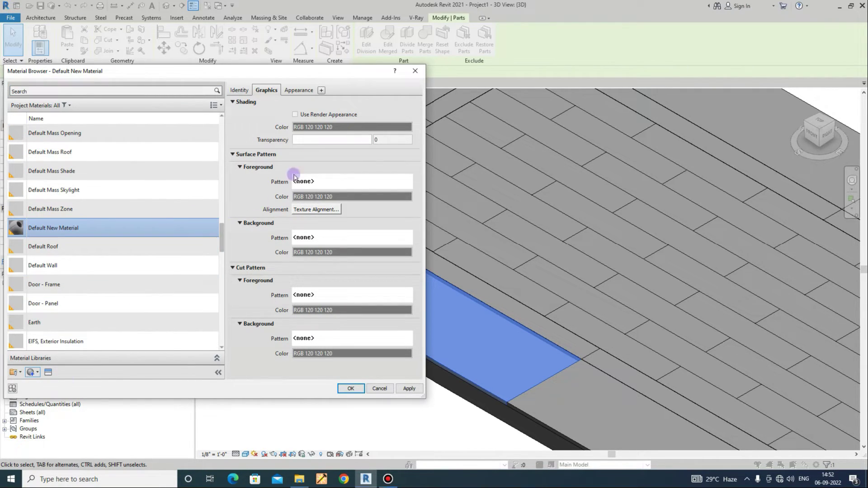
pyautogui.click(240, 90)
pyautogui.click(349, 104)
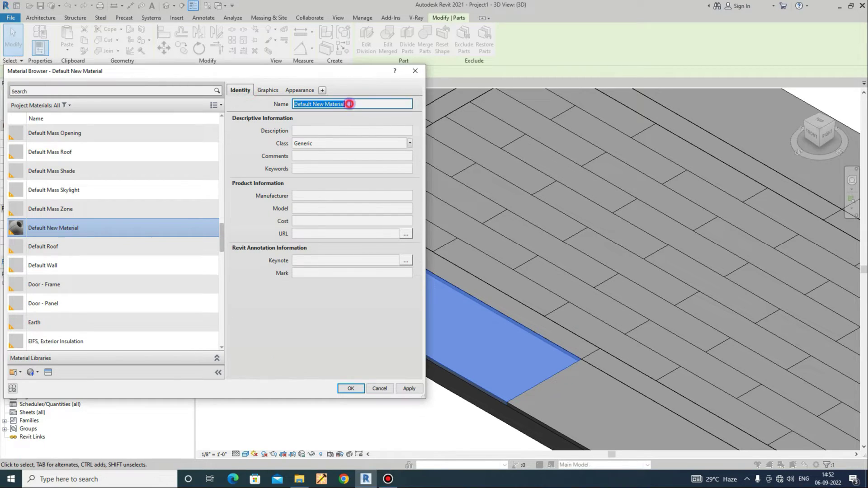
pyautogui.write('marble 21')
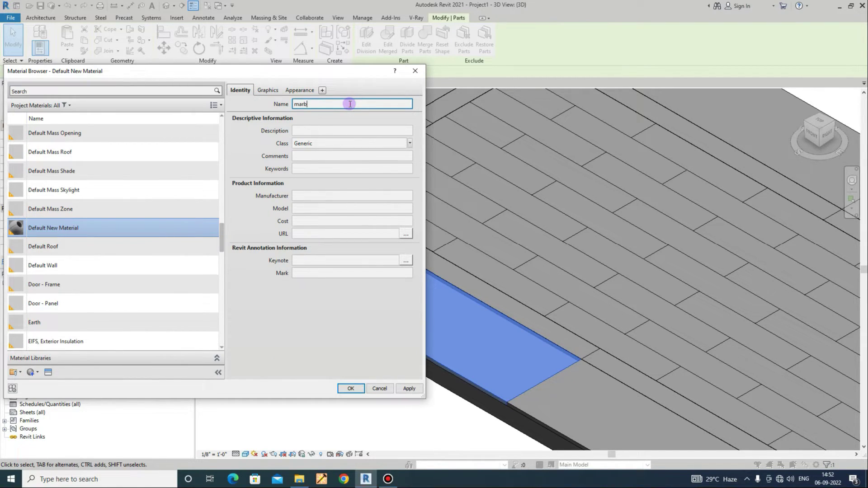
# Step: Give marble 21 the dark veined image whose file name starts with 8f2aee49a5, then apply the material to the selected surround segment
pyautogui.click(270, 91)
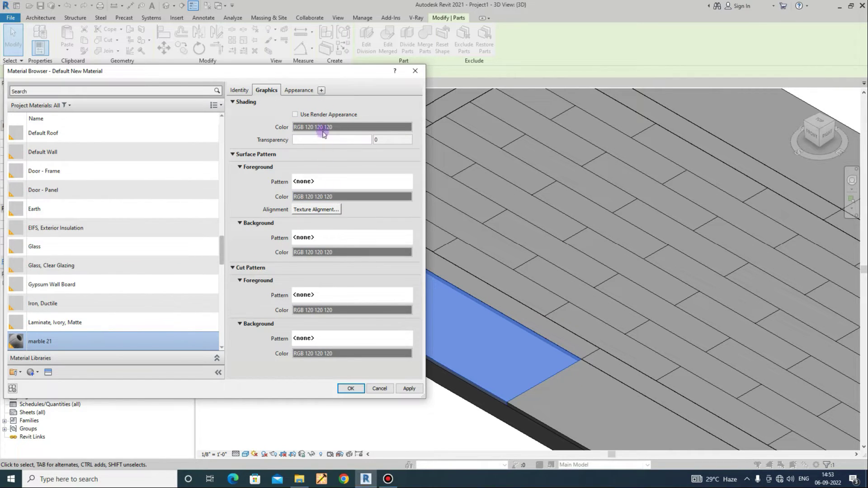
pyautogui.click(300, 90)
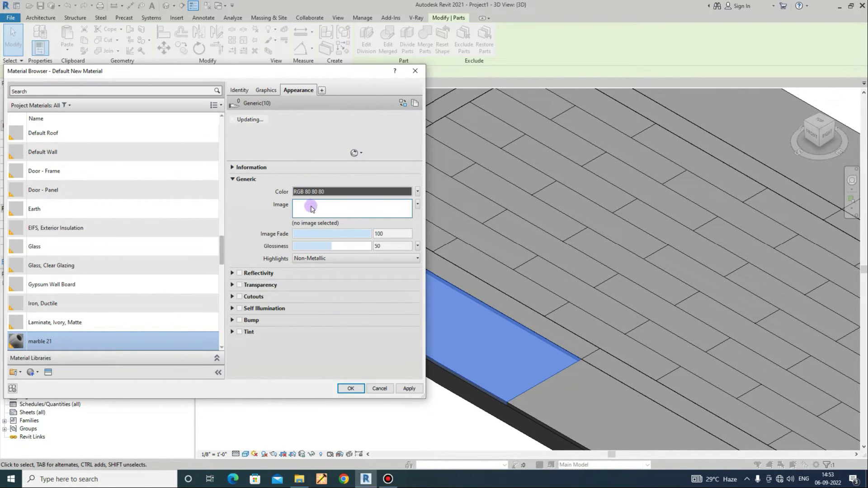
pyautogui.click(320, 208)
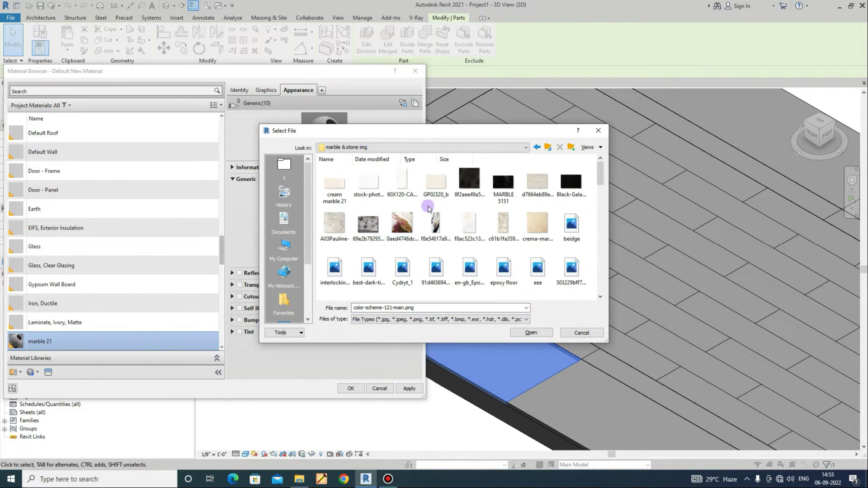
pyautogui.click(470, 181)
pyautogui.doubleClick(470, 181)
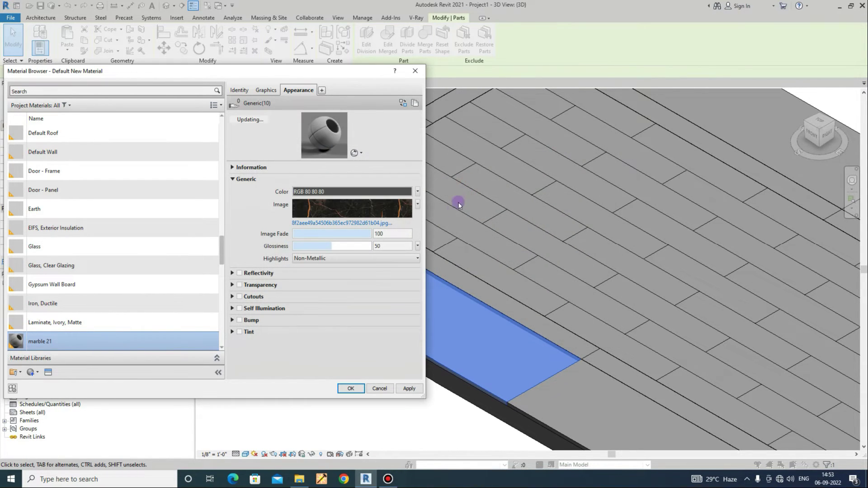
pyautogui.click(410, 388)
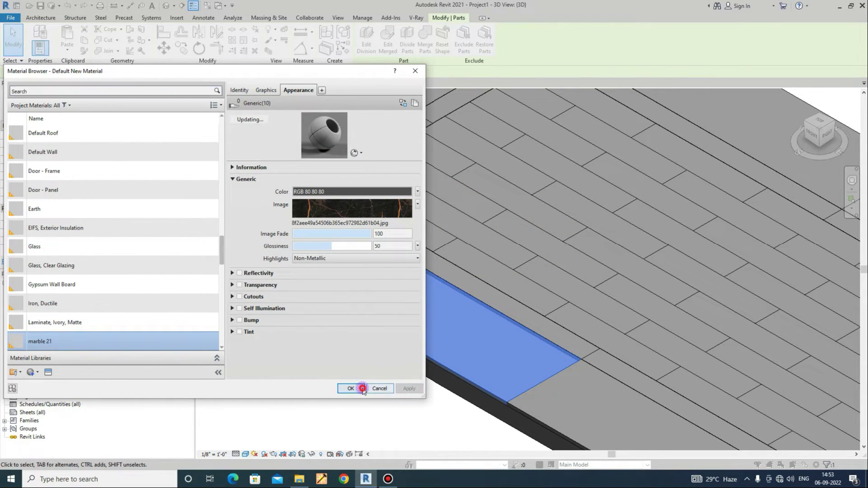
pyautogui.click(350, 388)
pyautogui.click(274, 401)
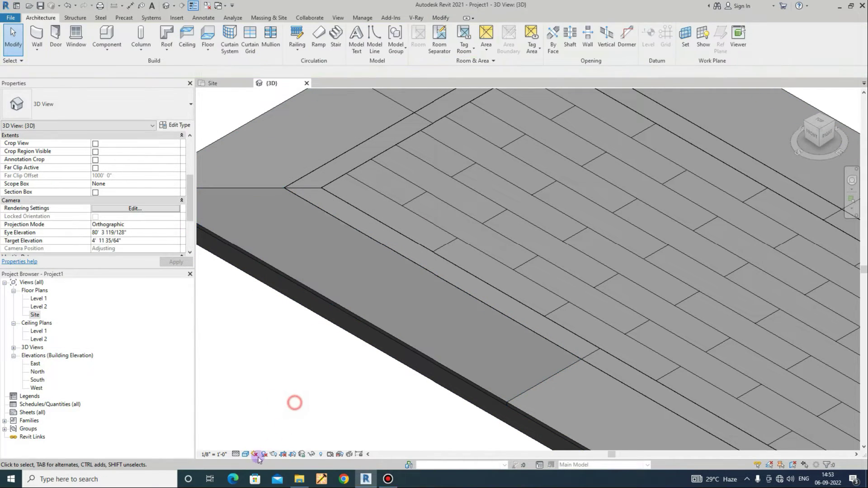
# Step: Change the 3D view's visual style to Realistic so material textures are displayed on the floor parts
pyautogui.click(245, 454)
pyautogui.click(268, 444)
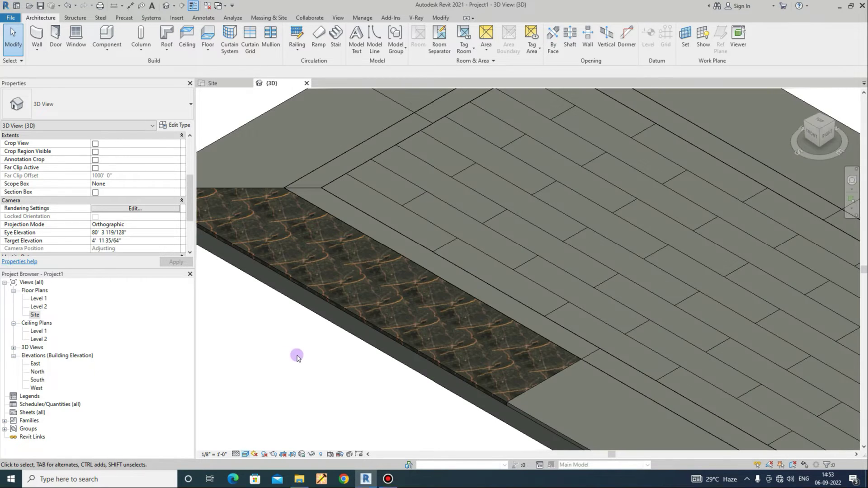
pyautogui.moveTo(297, 355); pyautogui.dragTo(371, 378, button='middle')
pyautogui.click(398, 298)
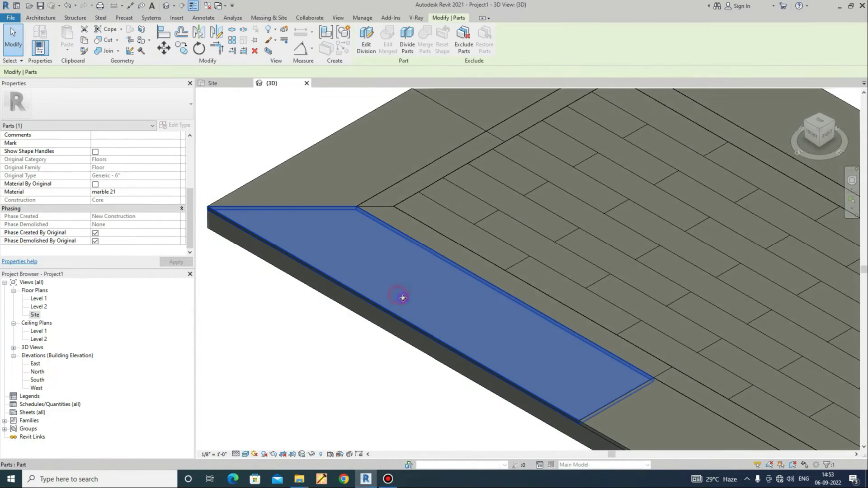
pyautogui.click(131, 52)
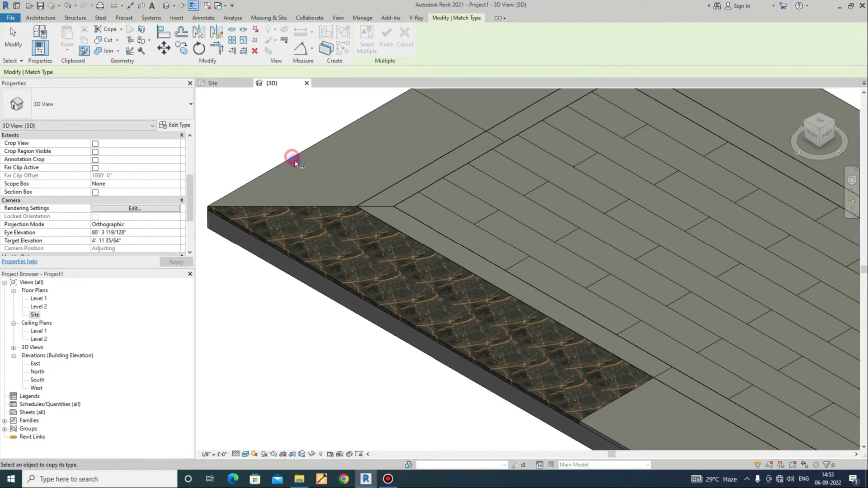
pyautogui.press('Escape')
pyautogui.click(413, 297)
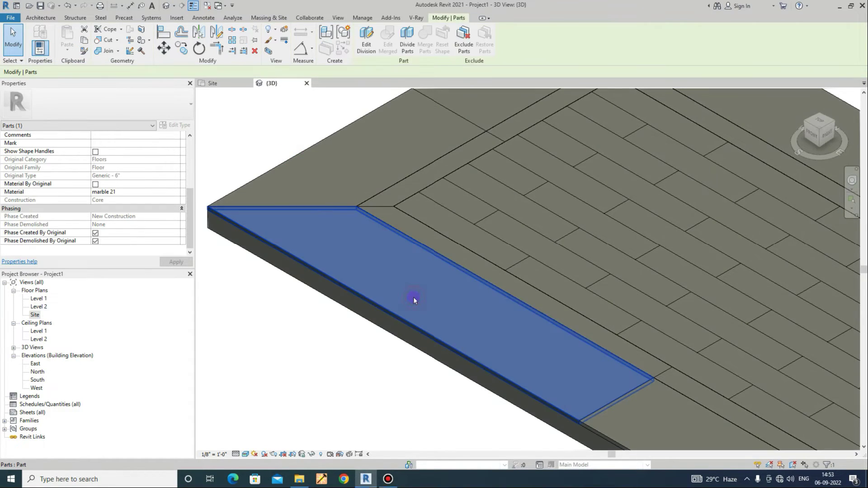
pyautogui.scroll(-1, 379, 271)
pyautogui.press('Escape')
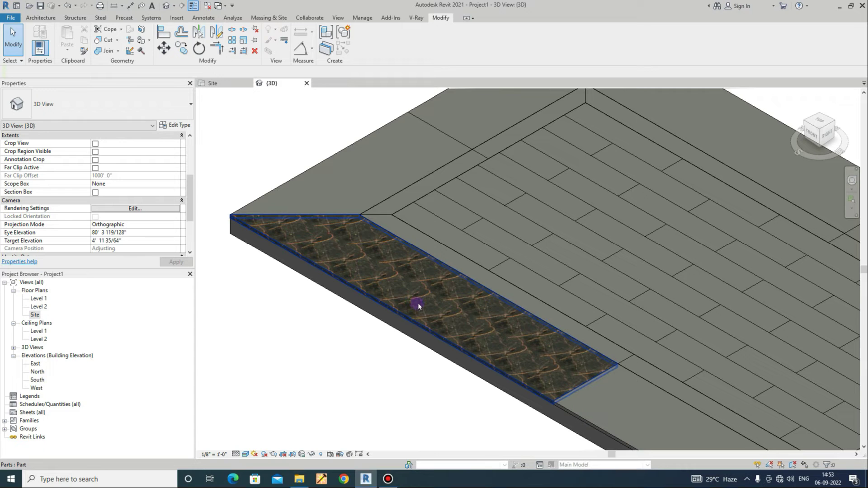
# Step: Turn off Material By Original for the short-side surround segment adjoining the dark marble one and open its material selection
pyautogui.click(374, 140)
pyautogui.click(96, 184)
pyautogui.click(178, 192)
pyautogui.click(180, 191)
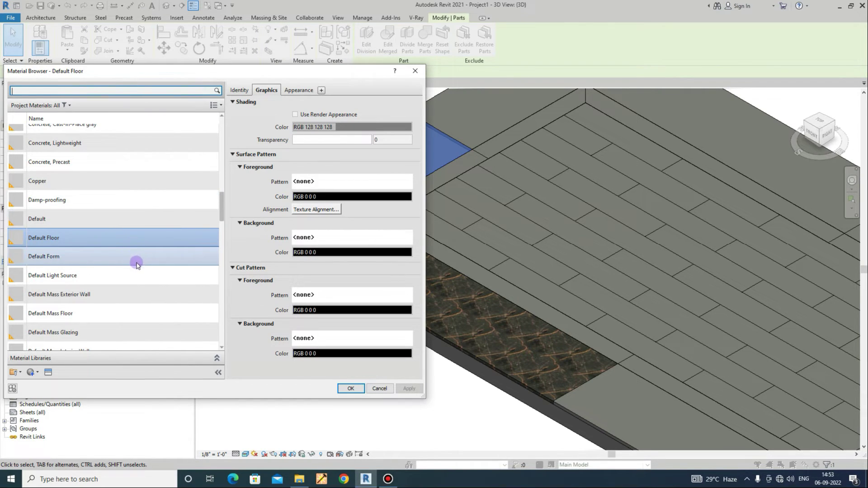
# Step: Search the project materials for "mar" and assign marble 21 to the selected short-side surround segment
pyautogui.scroll(-5, 137, 265)
pyautogui.scroll(-8, 138, 267)
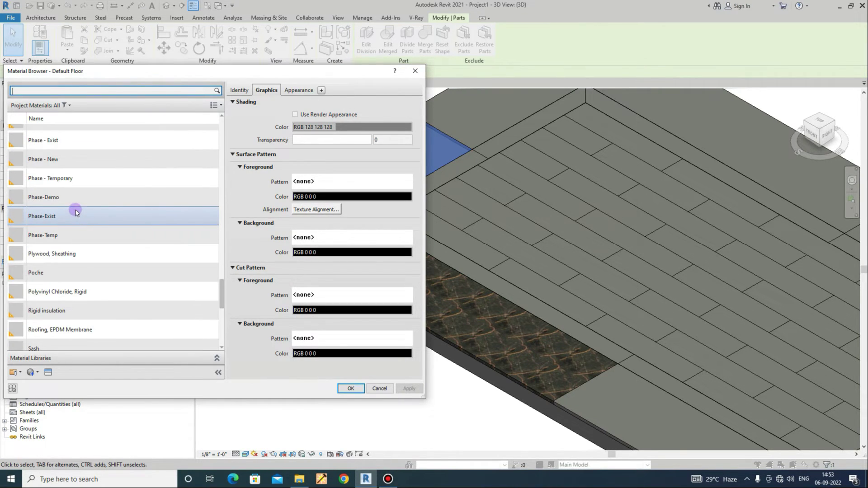
pyautogui.scroll(-2, 76, 213)
pyautogui.scroll(10, 86, 214)
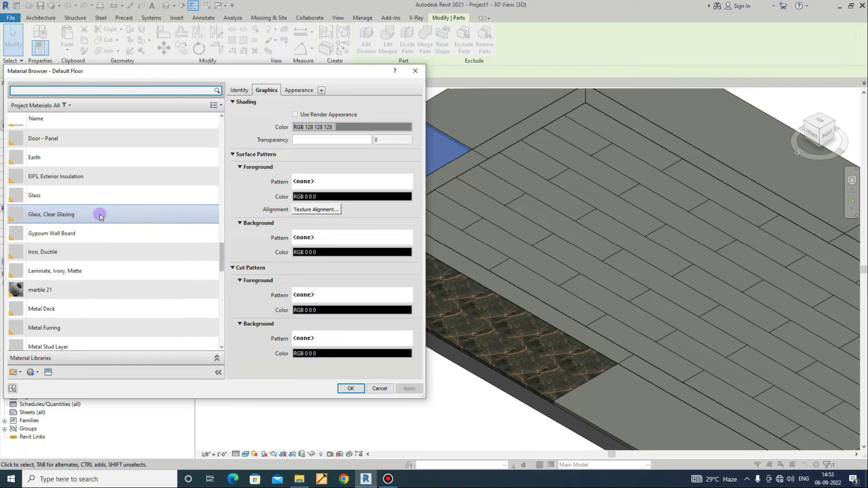
pyautogui.click(83, 93)
pyautogui.write('mar')
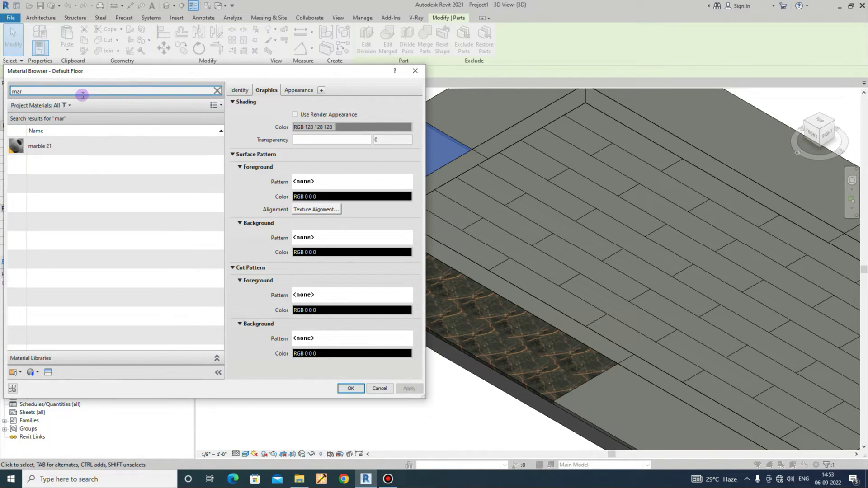
pyautogui.click(39, 145)
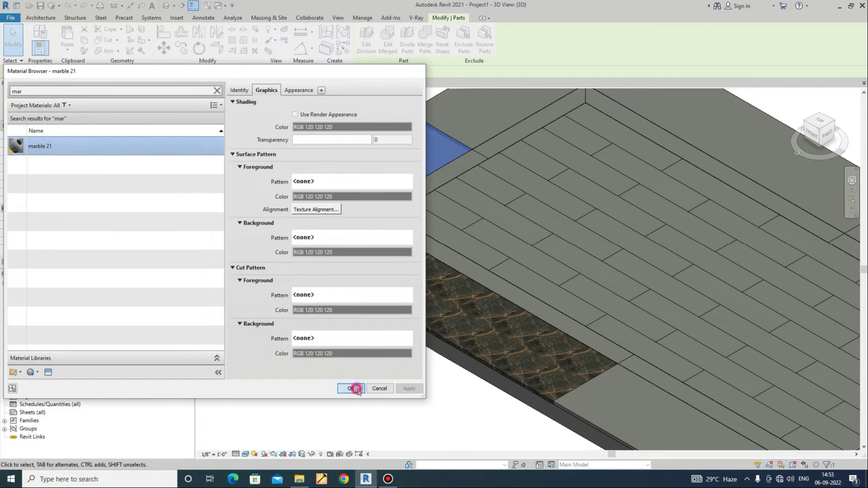
pyautogui.click(353, 388)
pyautogui.click(324, 349)
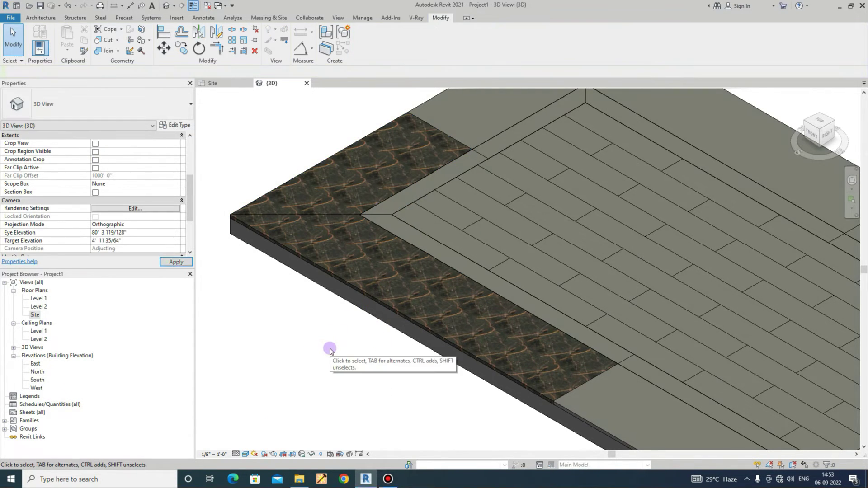
# Step: Review the appearance settings of marble 21 through the long-side surround segment's material
pyautogui.scroll(-3, 293, 277)
pyautogui.scroll(4, 345, 278)
pyautogui.click(337, 283)
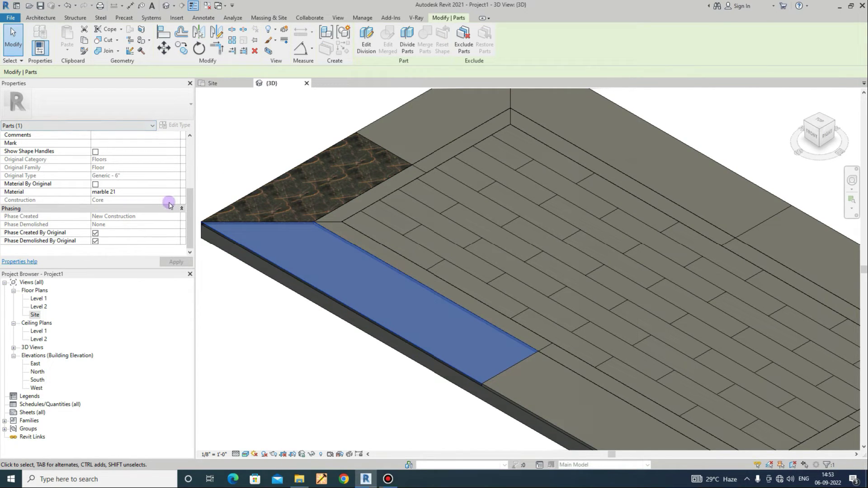
pyautogui.click(178, 192)
pyautogui.click(179, 192)
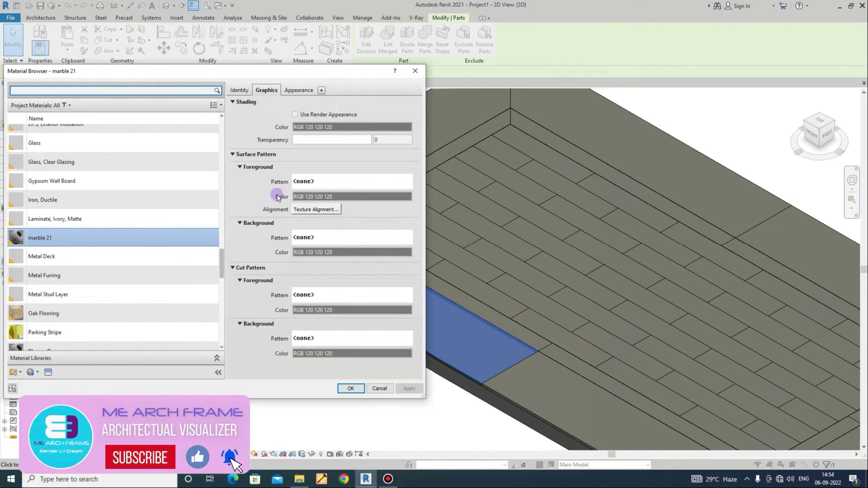
pyautogui.click(295, 91)
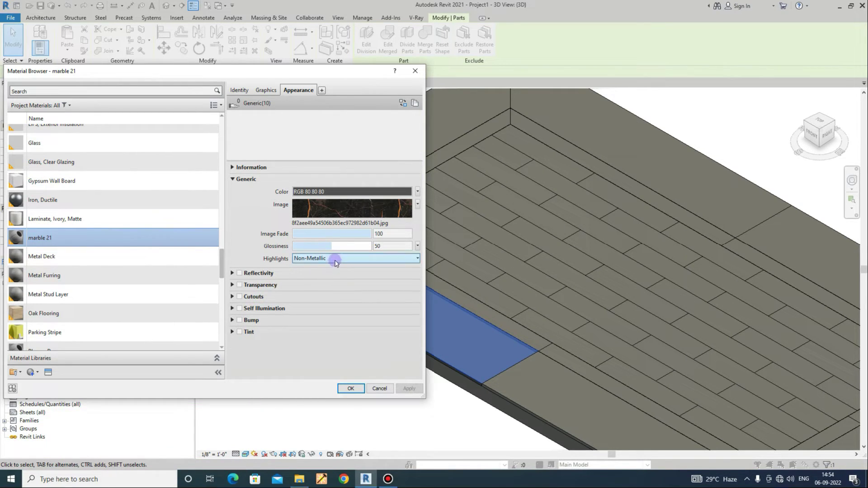
pyautogui.click(353, 389)
pyautogui.click(363, 379)
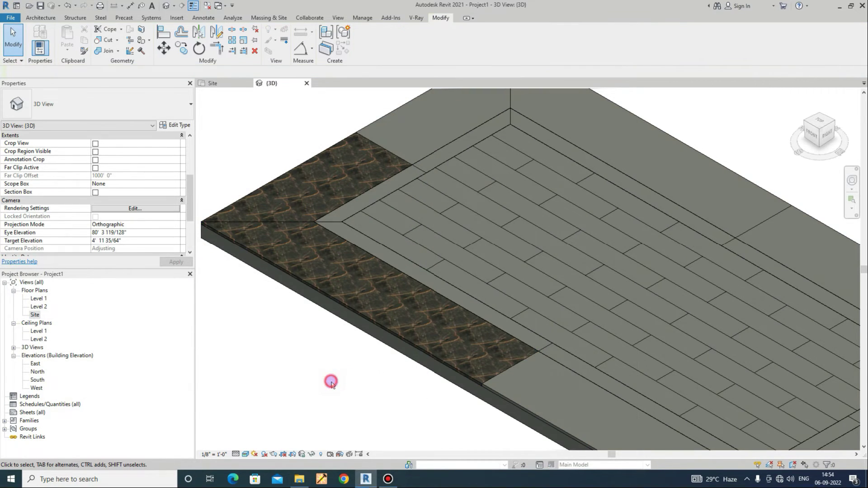
# Step: Turn off Material By Original for the corner plank nearest the marble surround segments and open its material selection
pyautogui.scroll(-3, 362, 254)
pyautogui.scroll(5, 377, 242)
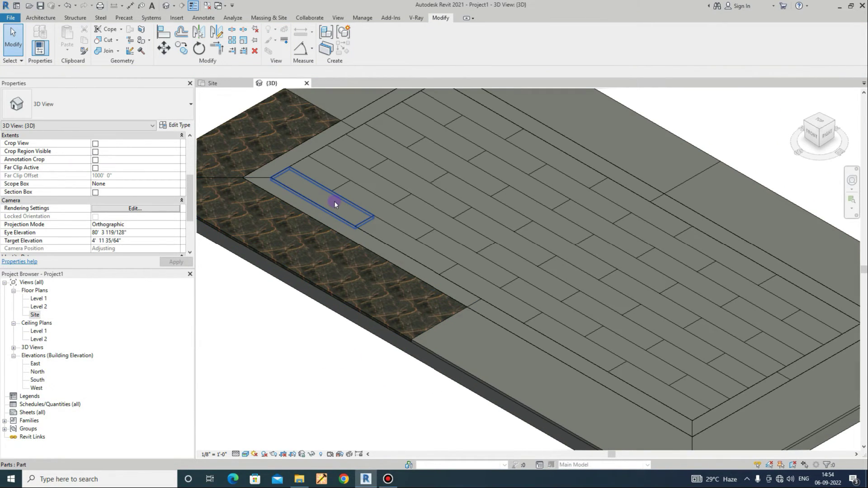
pyautogui.click(335, 206)
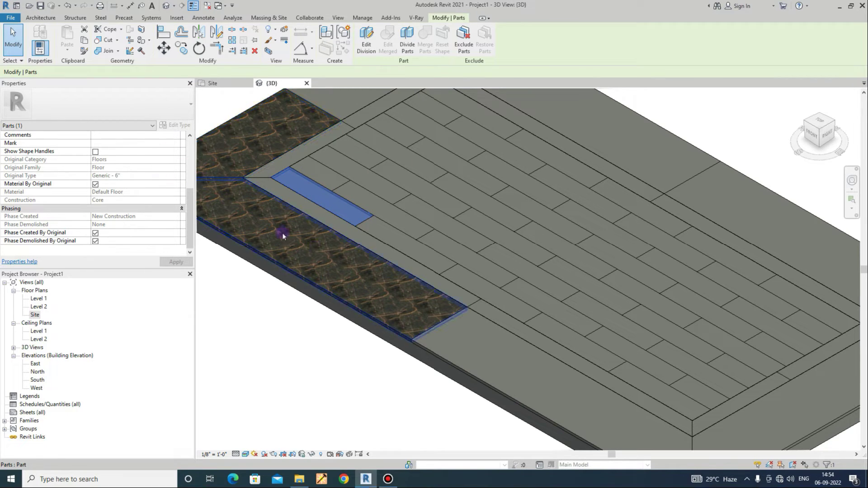
pyautogui.click(95, 185)
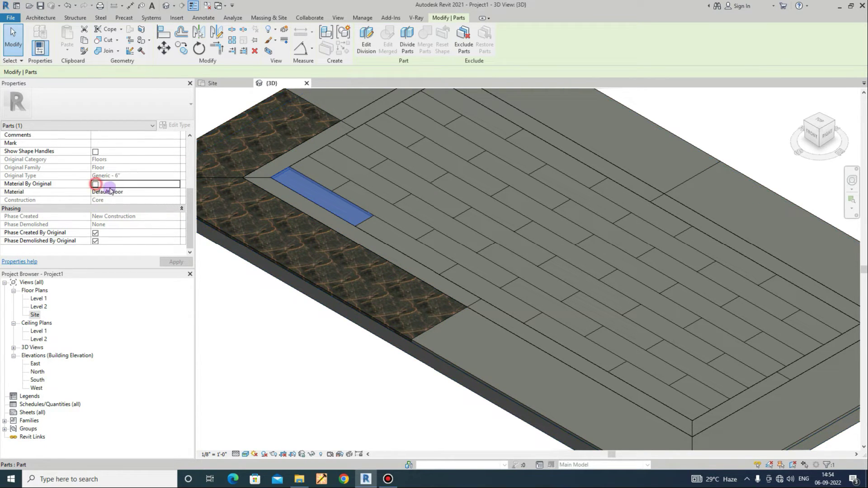
pyautogui.click(174, 192)
pyautogui.click(182, 192)
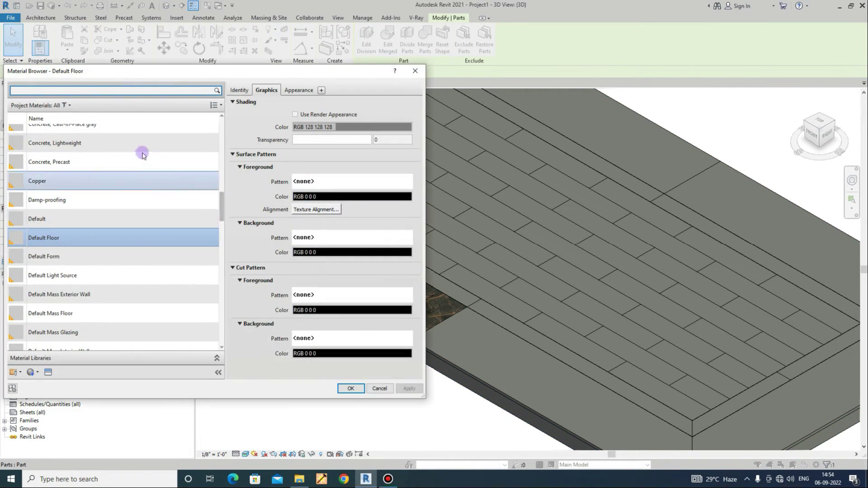
# Step: Create a new material and name it white marble
pyautogui.scroll(-1, 136, 271)
pyautogui.click(32, 372)
pyautogui.click(48, 384)
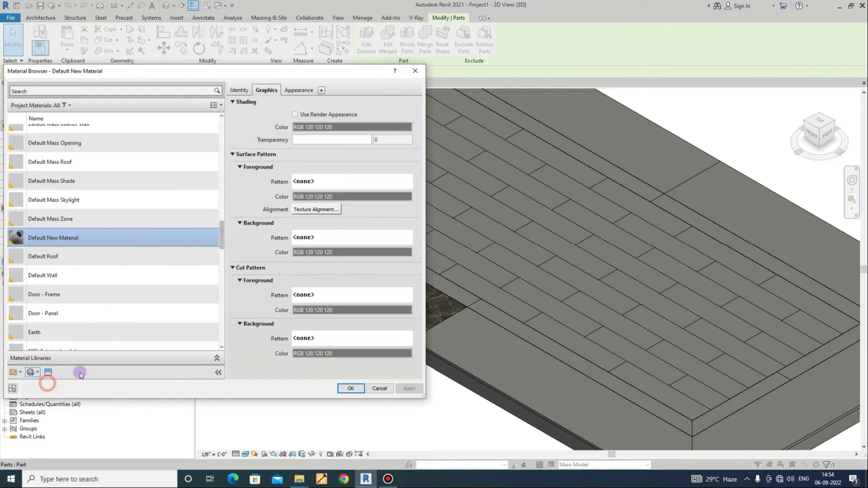
pyautogui.click(240, 90)
pyautogui.tripleClick(355, 104)
pyautogui.write('whi')
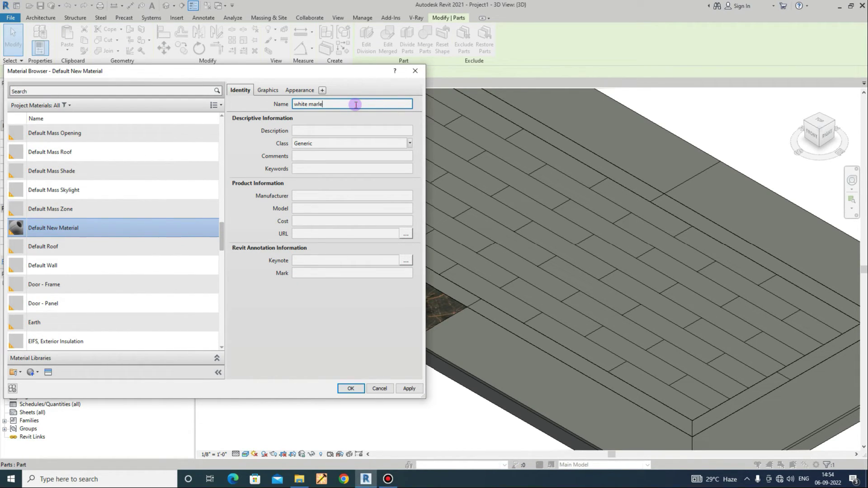
pyautogui.write('te marble')
pyautogui.press('Return')
# Step: Give white marble the light stone image whose file name starts with A03Pauline and apply the material to the corner plank
pyautogui.click(301, 90)
pyautogui.click(355, 204)
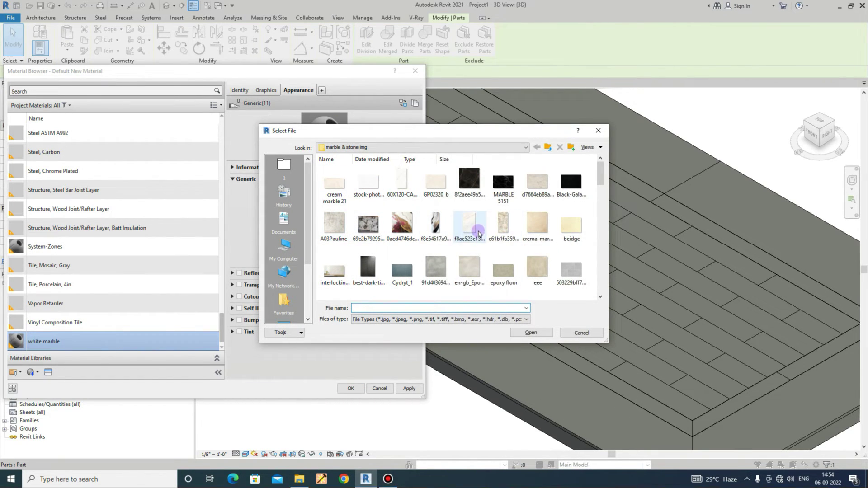
pyautogui.doubleClick(335, 226)
pyautogui.click(410, 389)
pyautogui.click(351, 389)
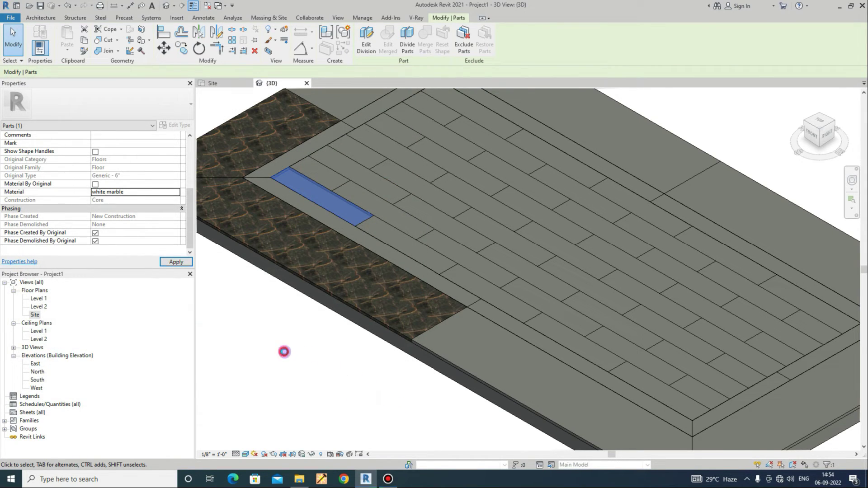
pyautogui.click(319, 335)
# Step: Select all the remaining grey planks inside the mitred border together, leaving out the white marble corner plank and the border segments
pyautogui.scroll(3, 262, 203)
pyautogui.scroll(-5, 363, 233)
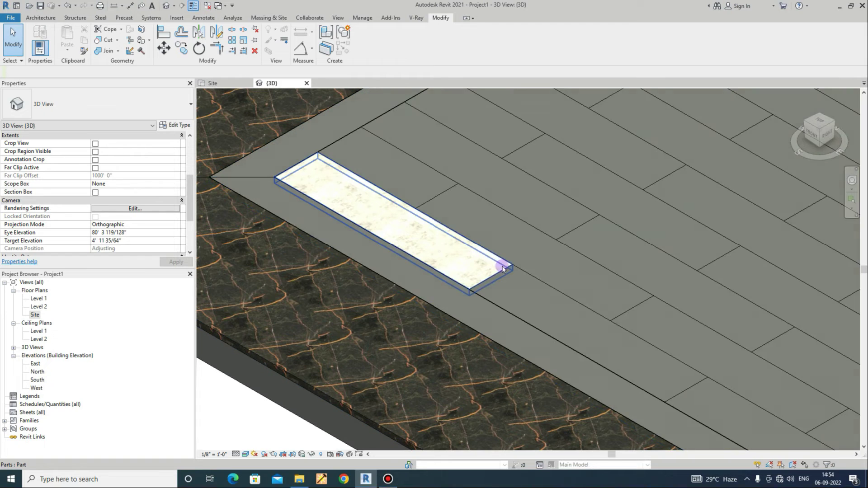
pyautogui.scroll(2, 331, 251)
pyautogui.scroll(-4, 598, 296)
pyautogui.scroll(2, 648, 354)
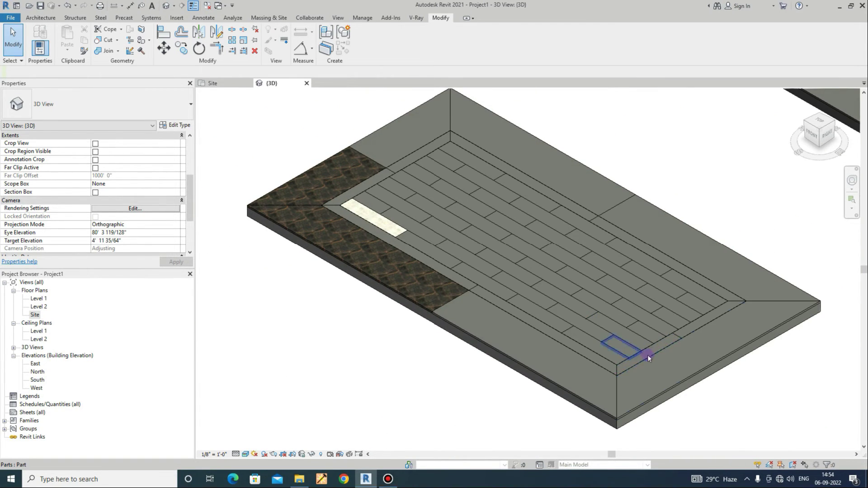
pyautogui.click(436, 256)
pyautogui.keyDown('ctrl'); pyautogui.click(426, 235); pyautogui.keyUp('ctrl')
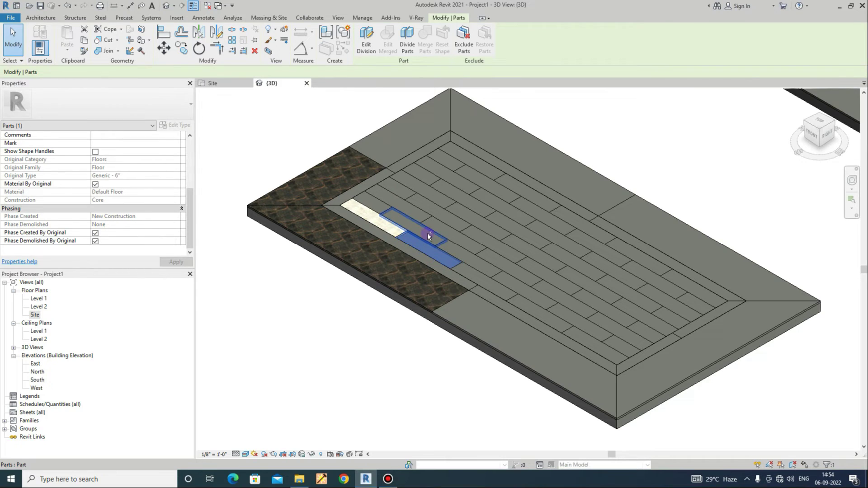
pyautogui.keyDown('ctrl'); pyautogui.click(399, 195); pyautogui.keyUp('ctrl')
pyautogui.keyDown('ctrl'); pyautogui.click(409, 188); pyautogui.keyUp('ctrl')
pyautogui.keyDown('ctrl'); pyautogui.click(418, 180); pyautogui.keyUp('ctrl')
pyautogui.keyDown('ctrl'); pyautogui.click(427, 176); pyautogui.keyUp('ctrl')
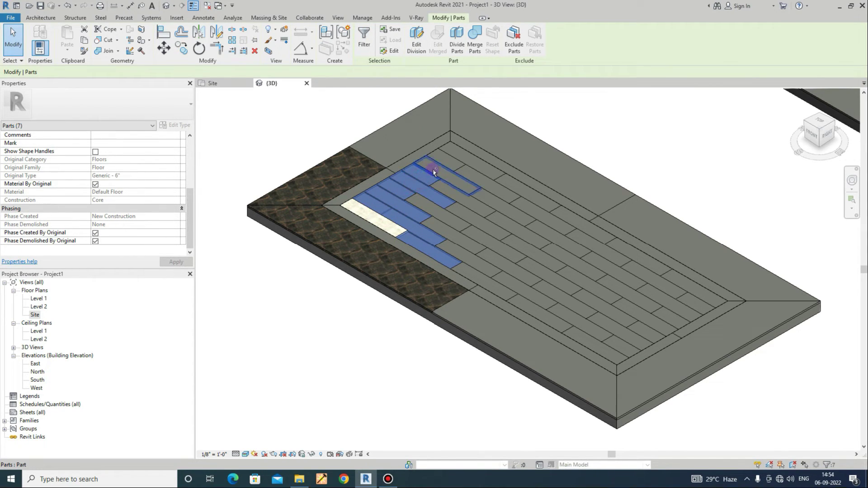
pyautogui.keyDown('ctrl'); pyautogui.click(481, 179); pyautogui.keyUp('ctrl')
pyautogui.keyDown('ctrl'); pyautogui.click(506, 182); pyautogui.keyUp('ctrl')
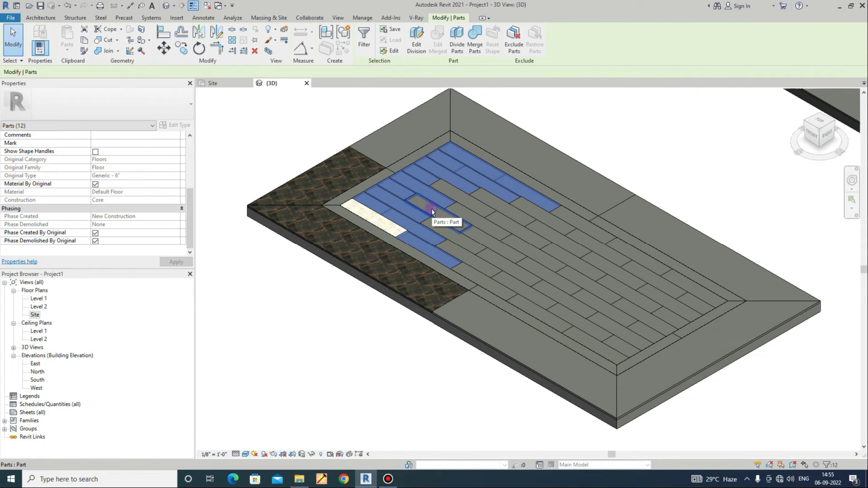
pyautogui.keyDown('ctrl'); pyautogui.click(475, 208); pyautogui.keyUp('ctrl')
pyautogui.keyDown('ctrl'); pyautogui.click(492, 202); pyautogui.keyUp('ctrl')
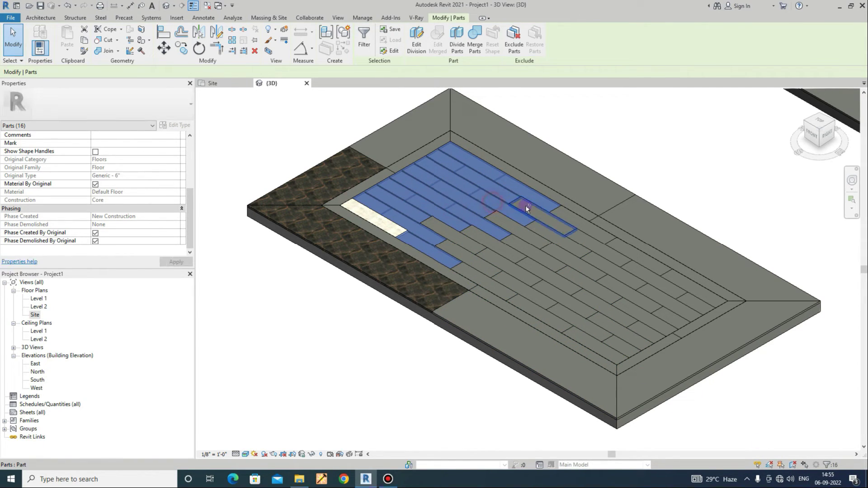
pyautogui.keyDown('ctrl'); pyautogui.click(565, 213); pyautogui.keyUp('ctrl')
pyautogui.keyDown('ctrl'); pyautogui.click(657, 273); pyautogui.keyUp('ctrl')
pyautogui.keyDown('ctrl'); pyautogui.click(659, 274); pyautogui.keyUp('ctrl')
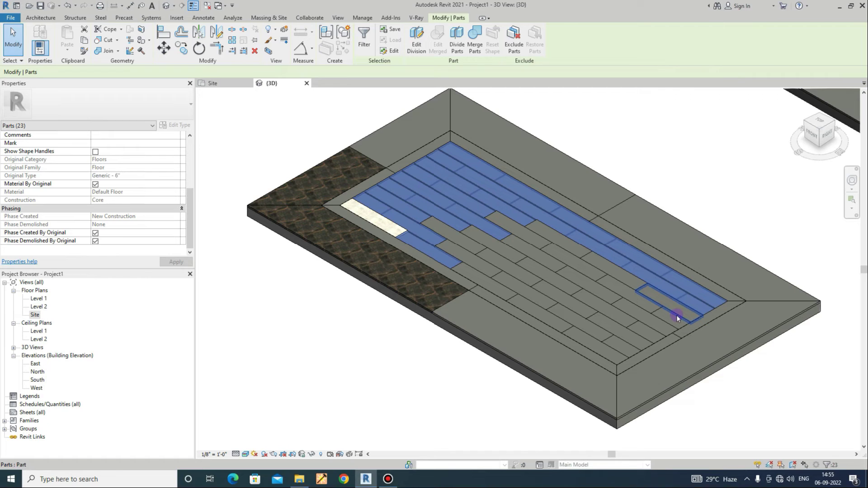
pyautogui.keyDown('ctrl'); pyautogui.click(674, 318); pyautogui.keyUp('ctrl')
pyautogui.keyDown('ctrl'); pyautogui.click(654, 297); pyautogui.keyUp('ctrl')
pyautogui.keyDown('ctrl'); pyautogui.click(583, 255); pyautogui.keyUp('ctrl')
pyautogui.keyDown('ctrl'); pyautogui.click(559, 252); pyautogui.keyUp('ctrl')
pyautogui.keyDown('ctrl'); pyautogui.click(529, 255); pyautogui.keyUp('ctrl')
pyautogui.keyDown('ctrl'); pyautogui.click(602, 285); pyautogui.keyUp('ctrl')
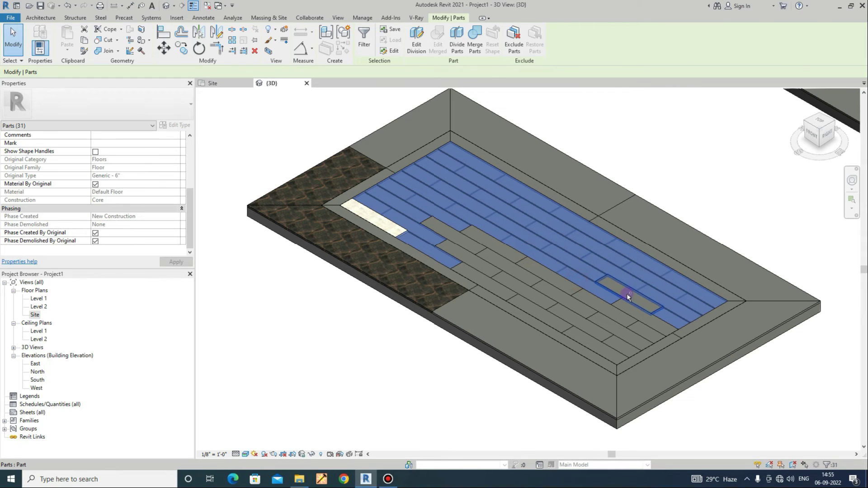
pyautogui.keyDown('ctrl'); pyautogui.click(631, 343); pyautogui.keyUp('ctrl')
pyautogui.keyDown('ctrl'); pyautogui.click(615, 349); pyautogui.keyUp('ctrl')
pyautogui.keyDown('ctrl'); pyautogui.click(603, 357); pyautogui.keyUp('ctrl')
pyautogui.keyDown('ctrl'); pyautogui.click(603, 349); pyautogui.keyUp('ctrl')
pyautogui.keyDown('ctrl'); pyautogui.click(584, 334); pyautogui.keyUp('ctrl')
pyautogui.keyDown('ctrl'); pyautogui.click(555, 322); pyautogui.keyUp('ctrl')
pyautogui.keyDown('ctrl'); pyautogui.click(495, 277); pyautogui.keyUp('ctrl')
pyautogui.keyDown('ctrl'); pyautogui.click(471, 249); pyautogui.keyUp('ctrl')
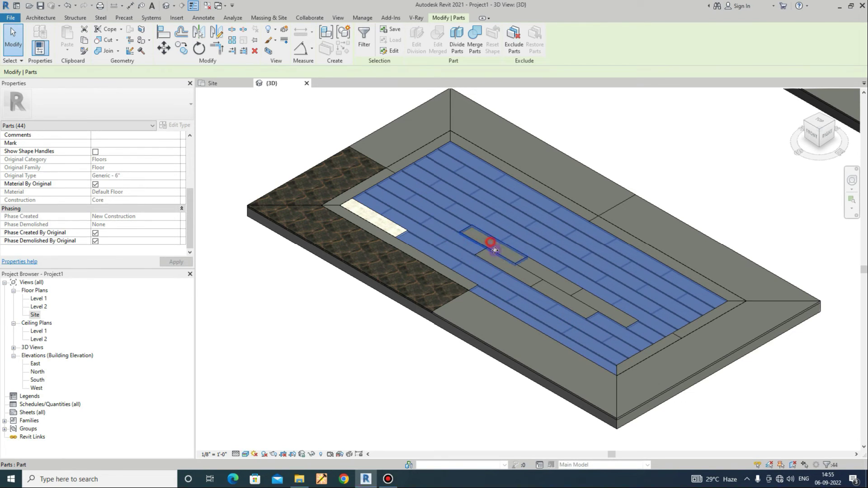
pyautogui.keyDown('ctrl'); pyautogui.click(593, 304); pyautogui.keyUp('ctrl')
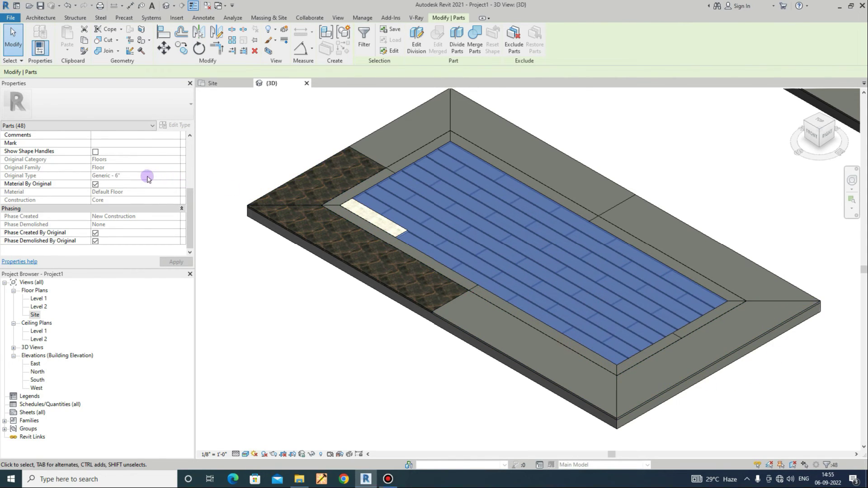
# Step: Turn off Material By Original for the selected planks and open their material selection
pyautogui.click(99, 184)
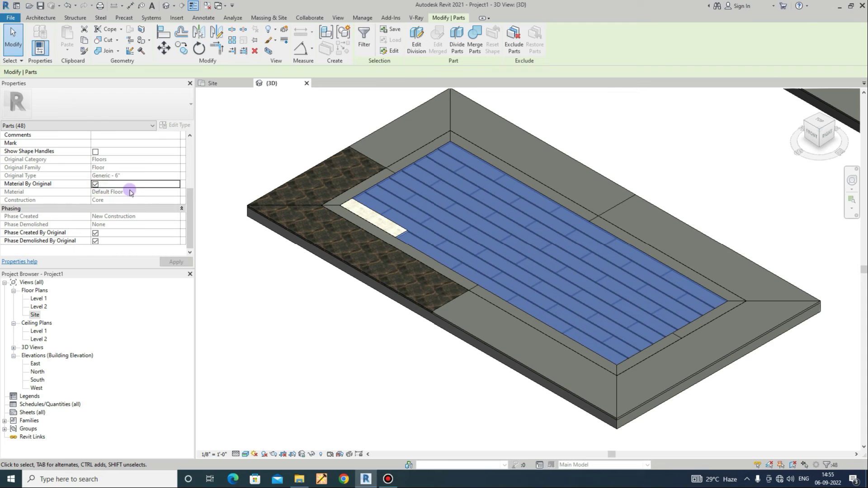
pyautogui.click(95, 184)
pyautogui.click(174, 191)
pyautogui.click(179, 192)
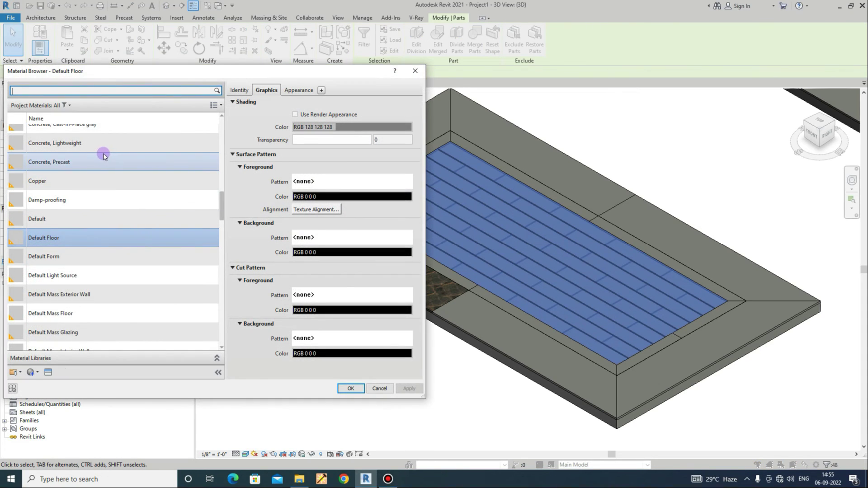
# Step: Search the project materials for "marb" and apply white marble to the selected planks
pyautogui.scroll(-5, 129, 222)
pyautogui.scroll(-10, 133, 224)
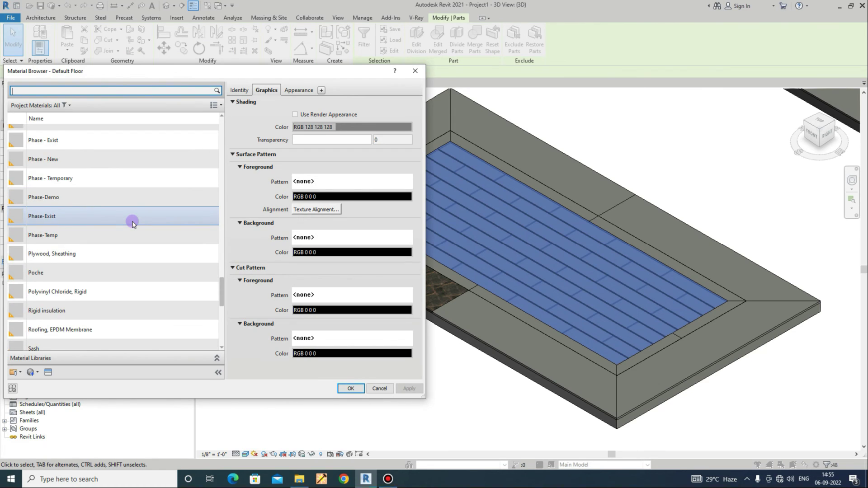
pyautogui.scroll(8, 108, 228)
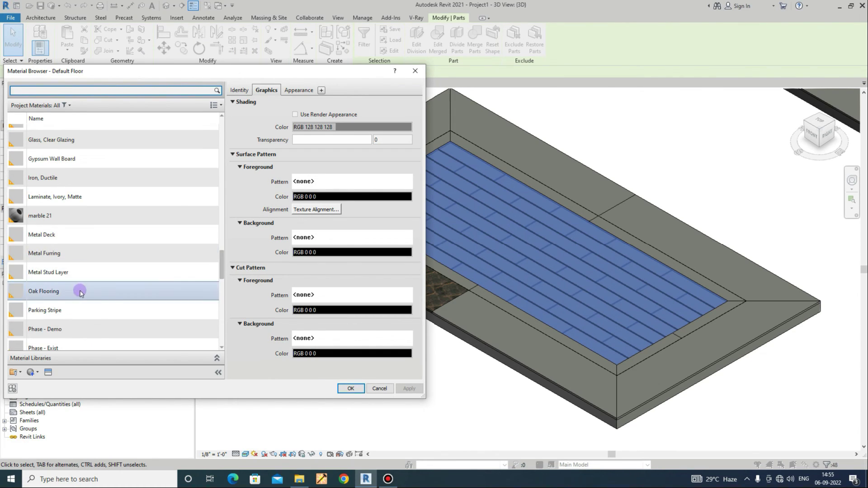
pyautogui.scroll(10, 77, 194)
pyautogui.scroll(5, 86, 193)
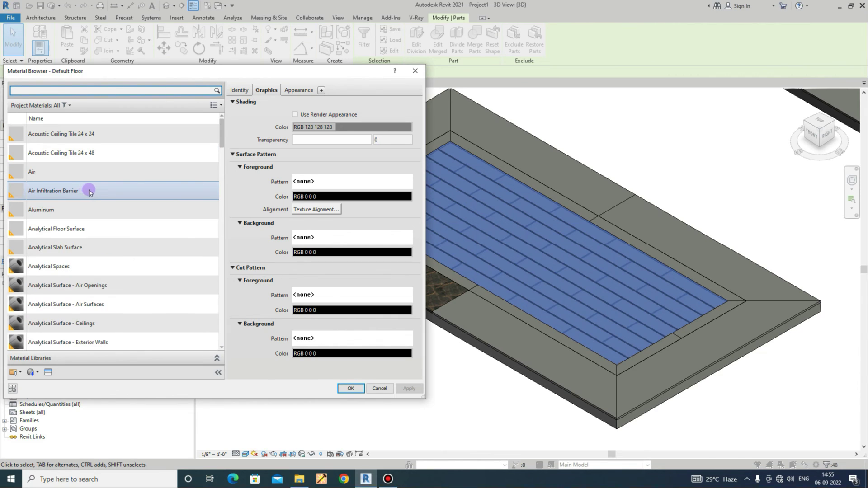
pyautogui.scroll(-8, 103, 186)
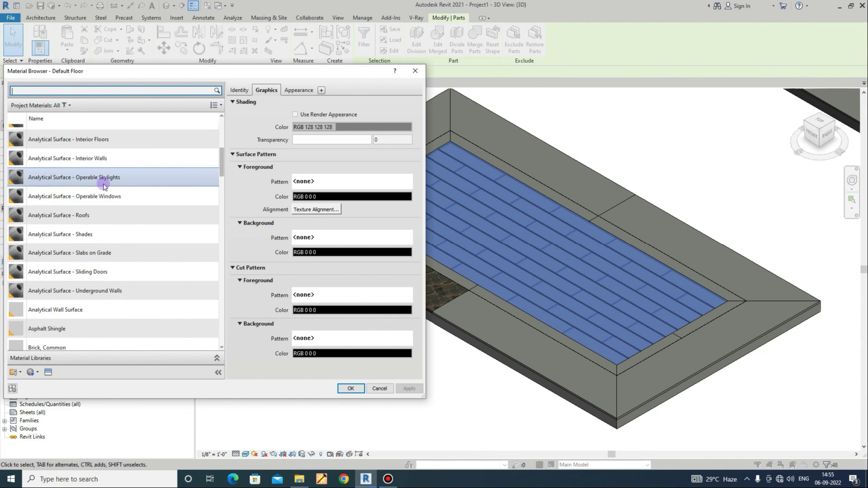
pyautogui.click(80, 89)
pyautogui.write('marb')
pyautogui.click(29, 168)
pyautogui.click(351, 388)
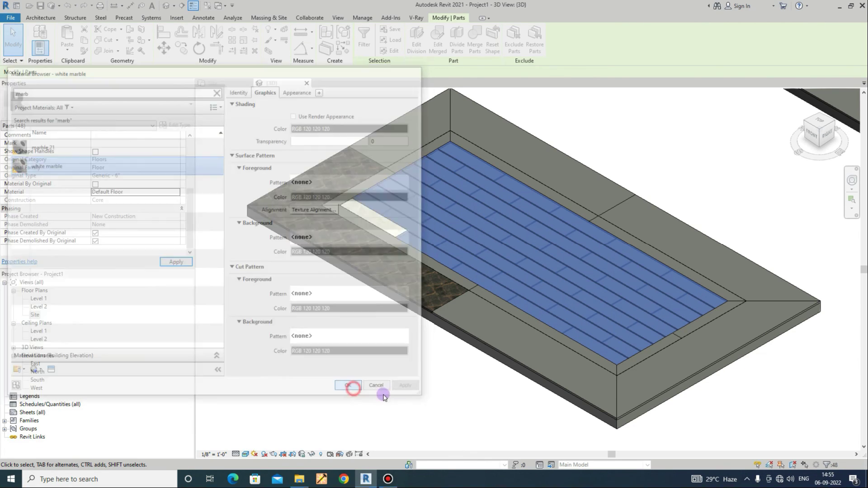
pyautogui.click(430, 395)
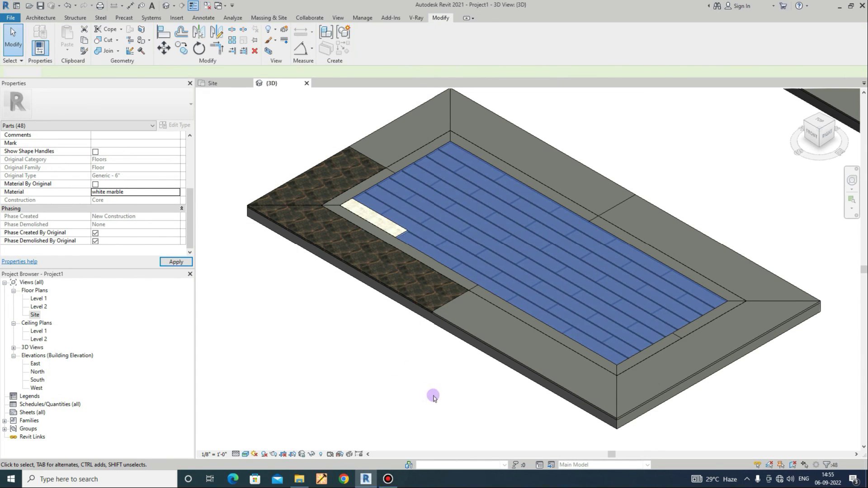